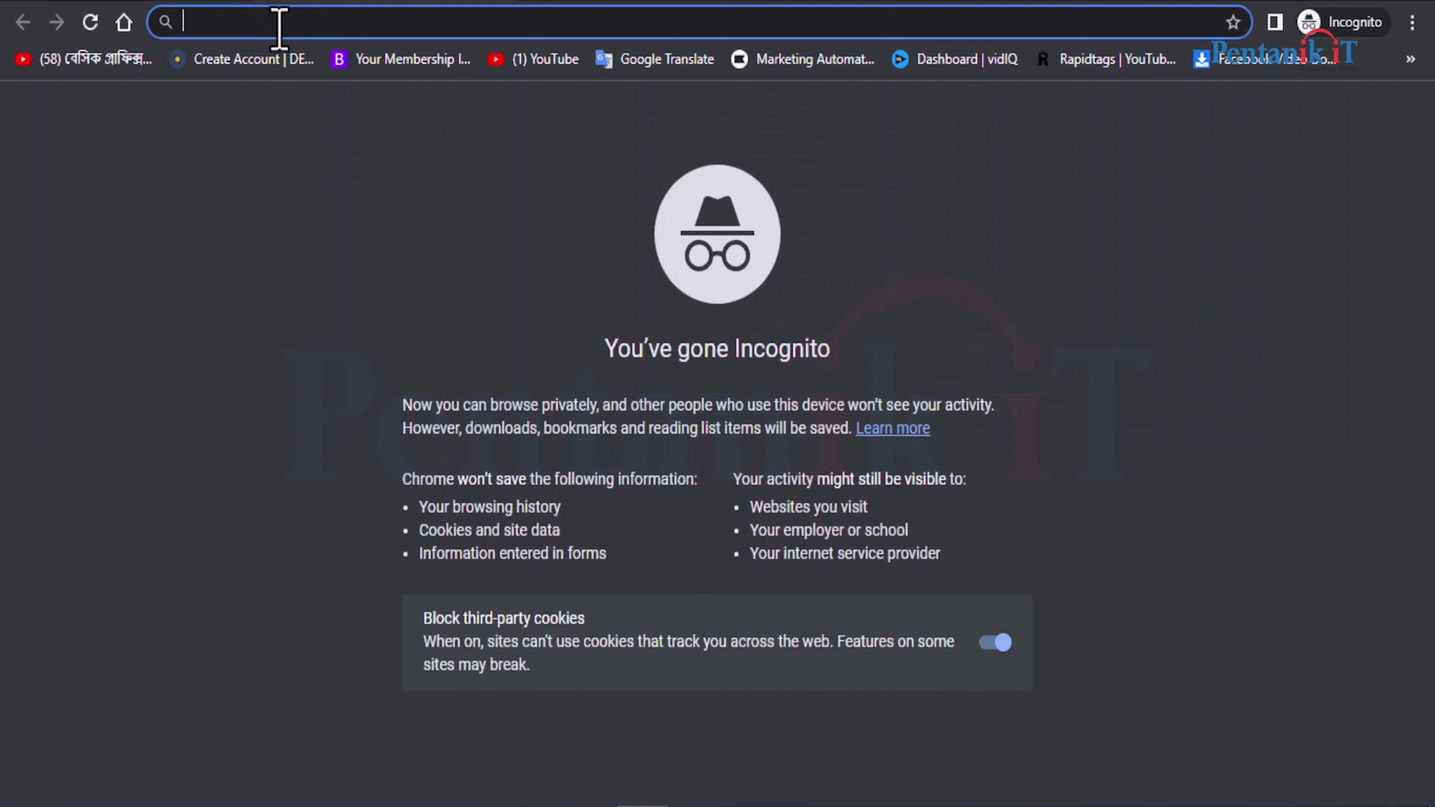
# - Search Google for "Lead forms" and browse the image results
pyautogui.write('lead ')
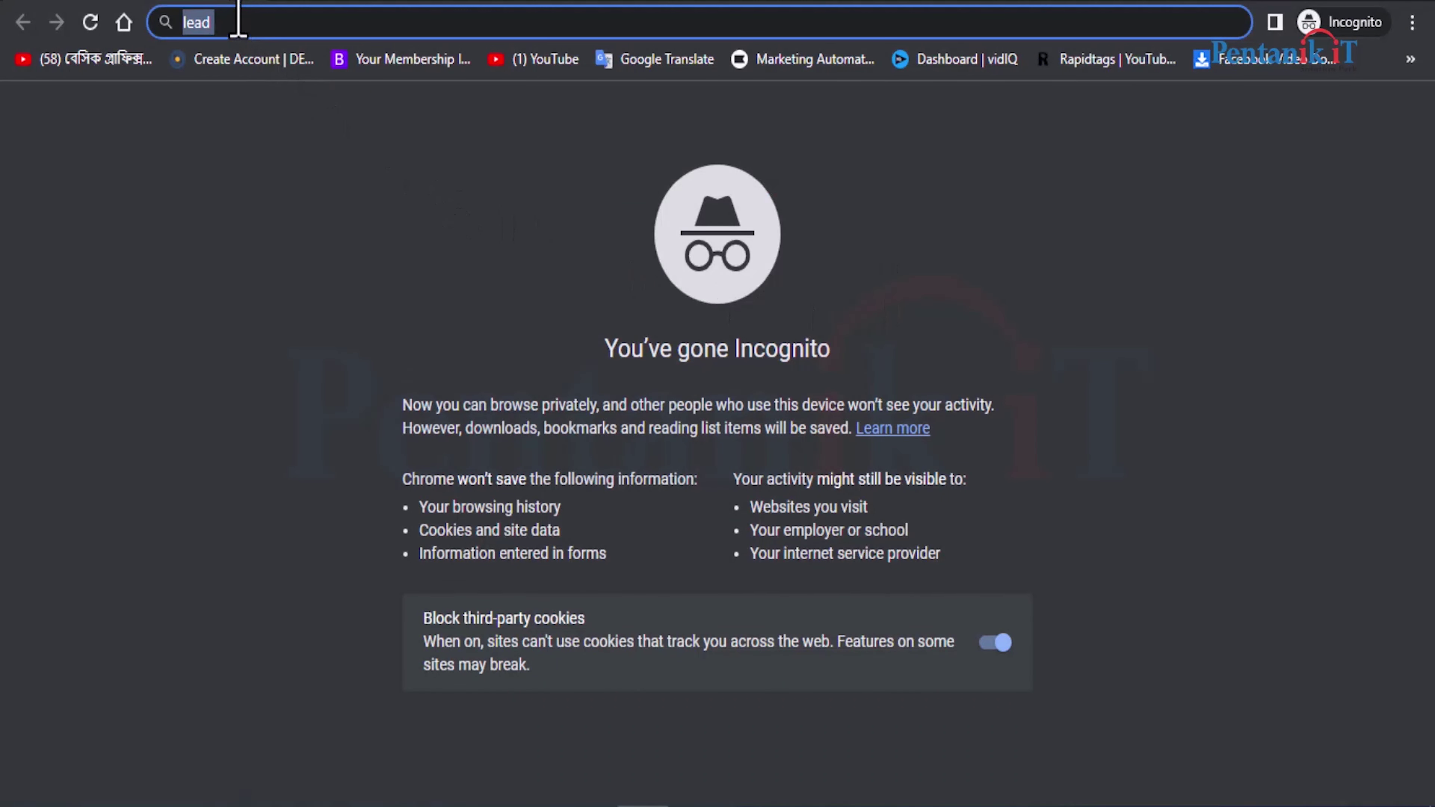
pyautogui.write('Lead forms')
pyautogui.press('Return')
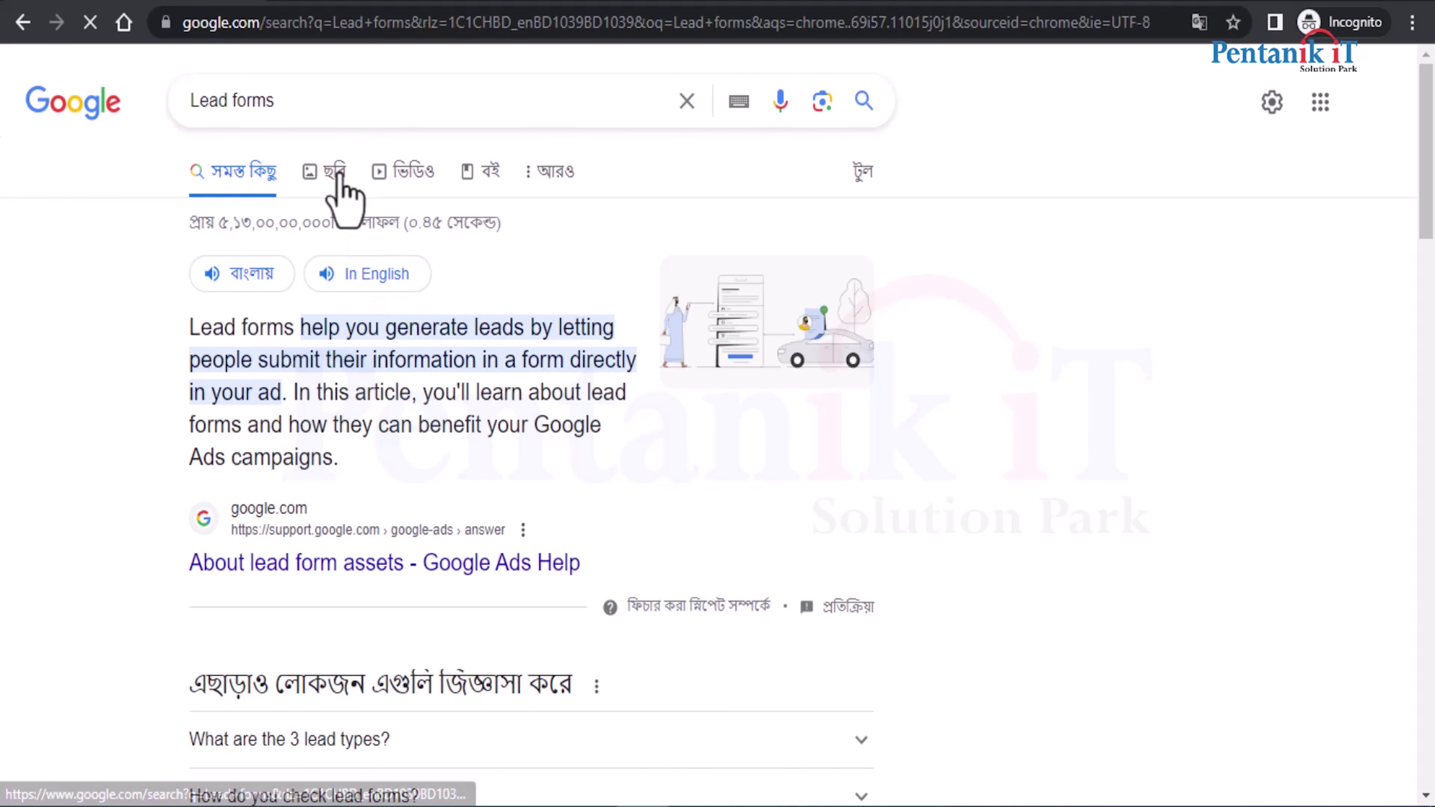
pyautogui.click(334, 179)
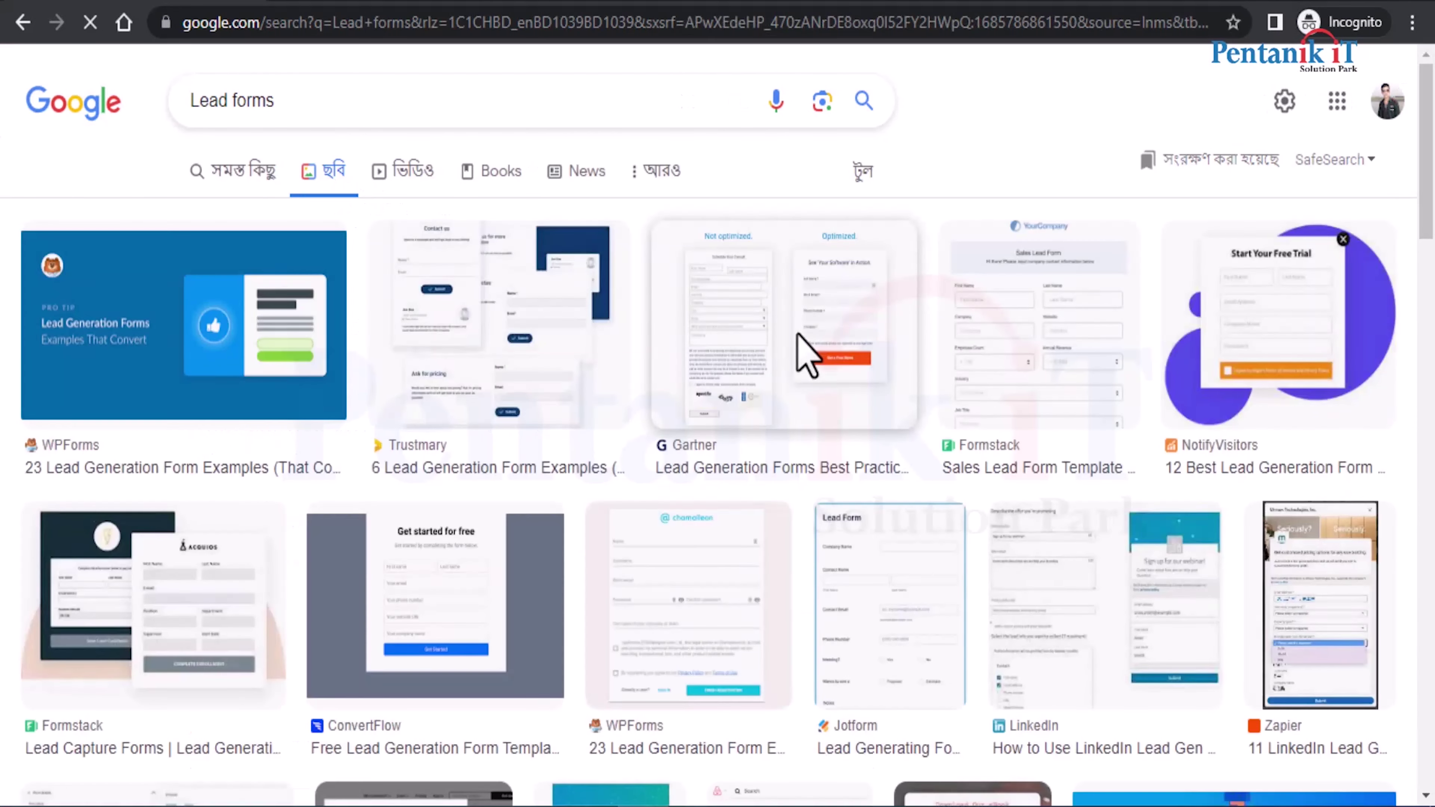
pyautogui.scroll(-5, 487, 439)
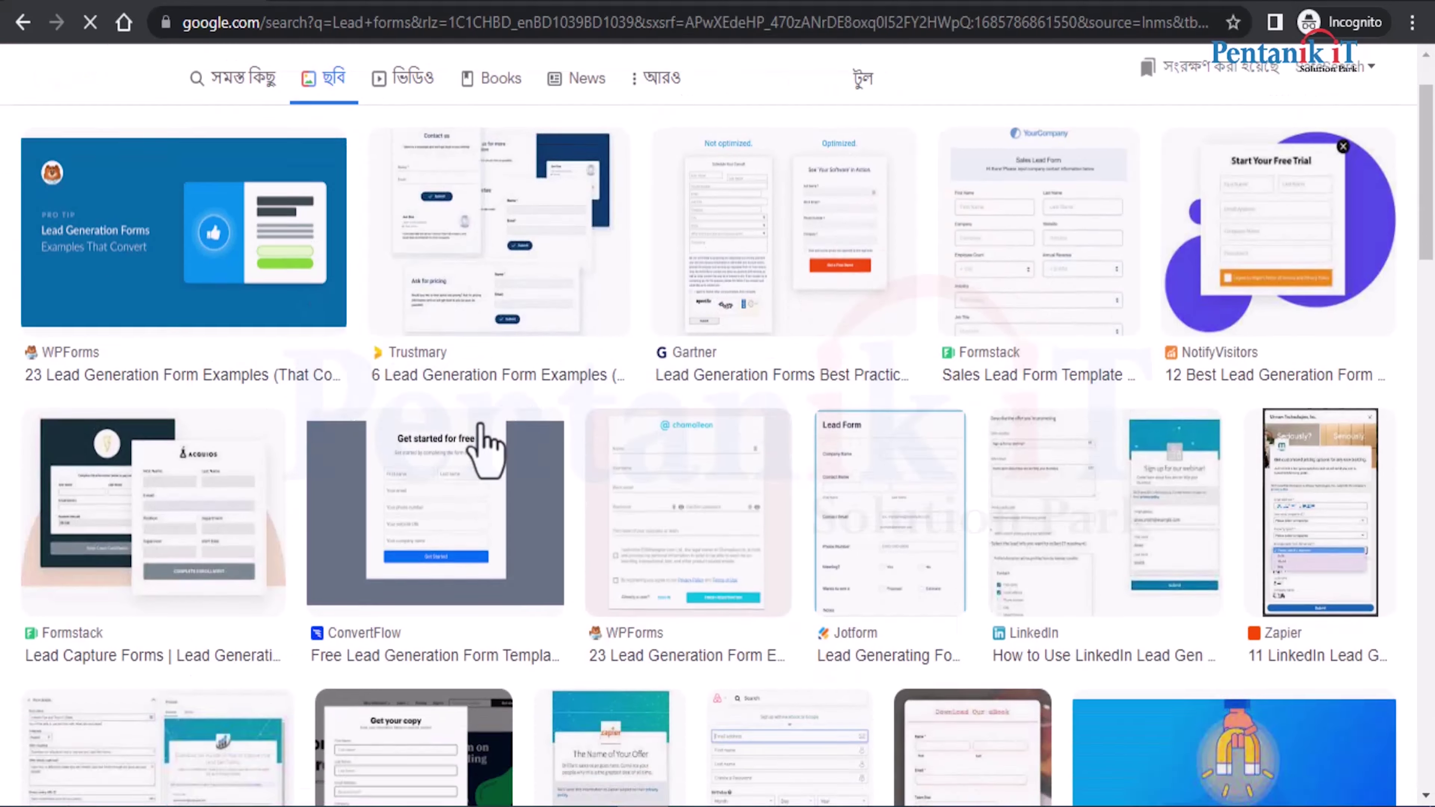
# - Preview the ConvertFlow and Jotform lead form examples among the image results
pyautogui.click(448, 298)
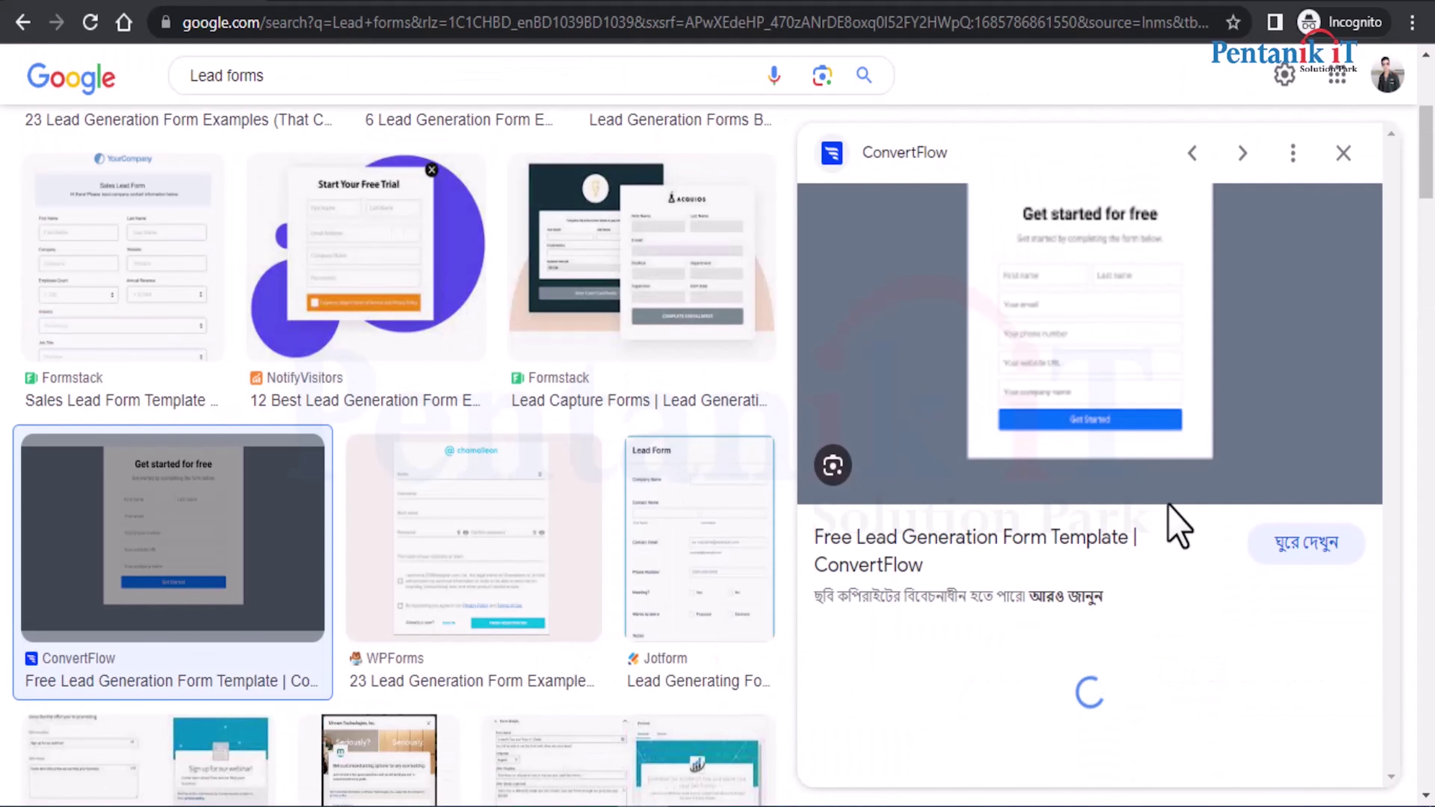
pyautogui.scroll(-4, 622, 396)
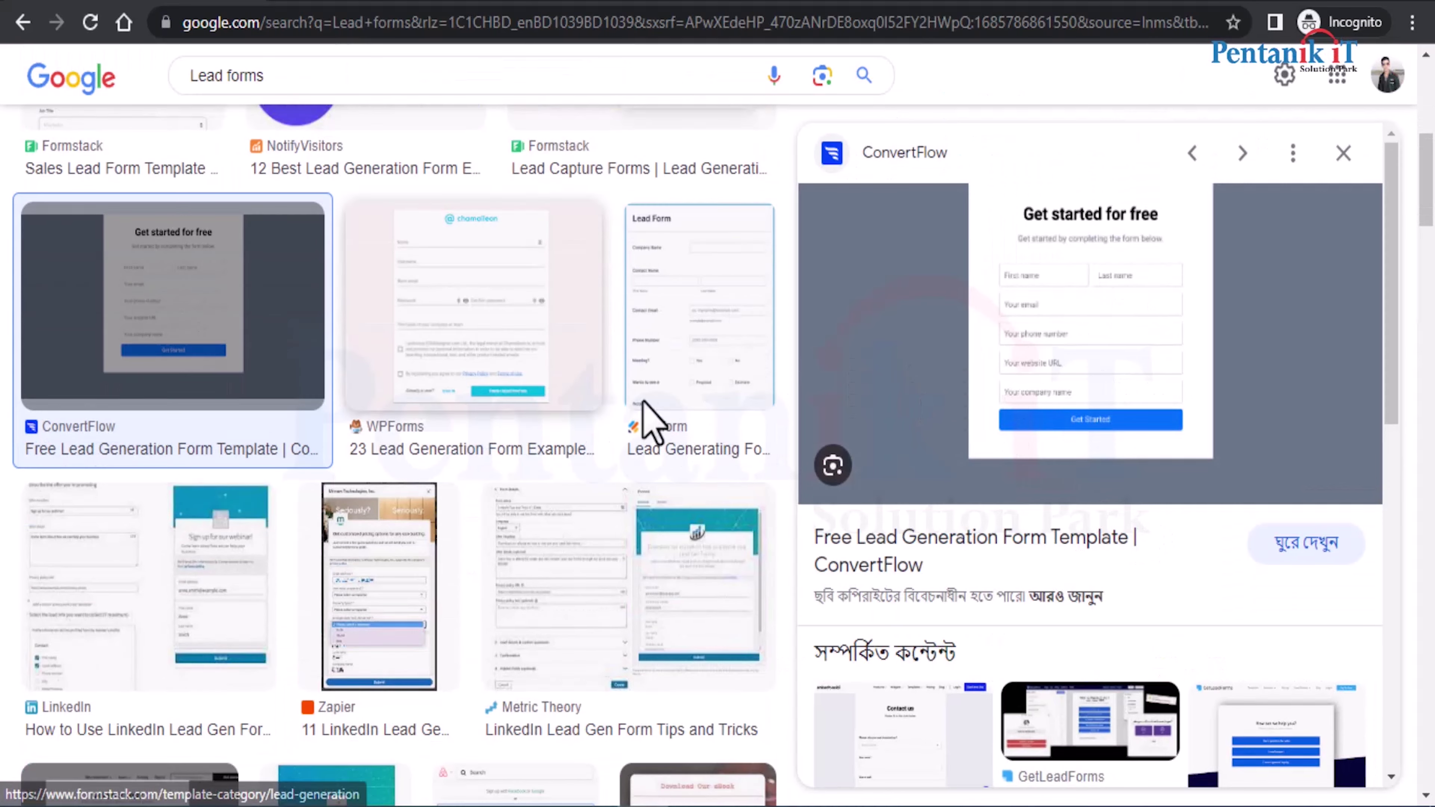
pyautogui.click(735, 333)
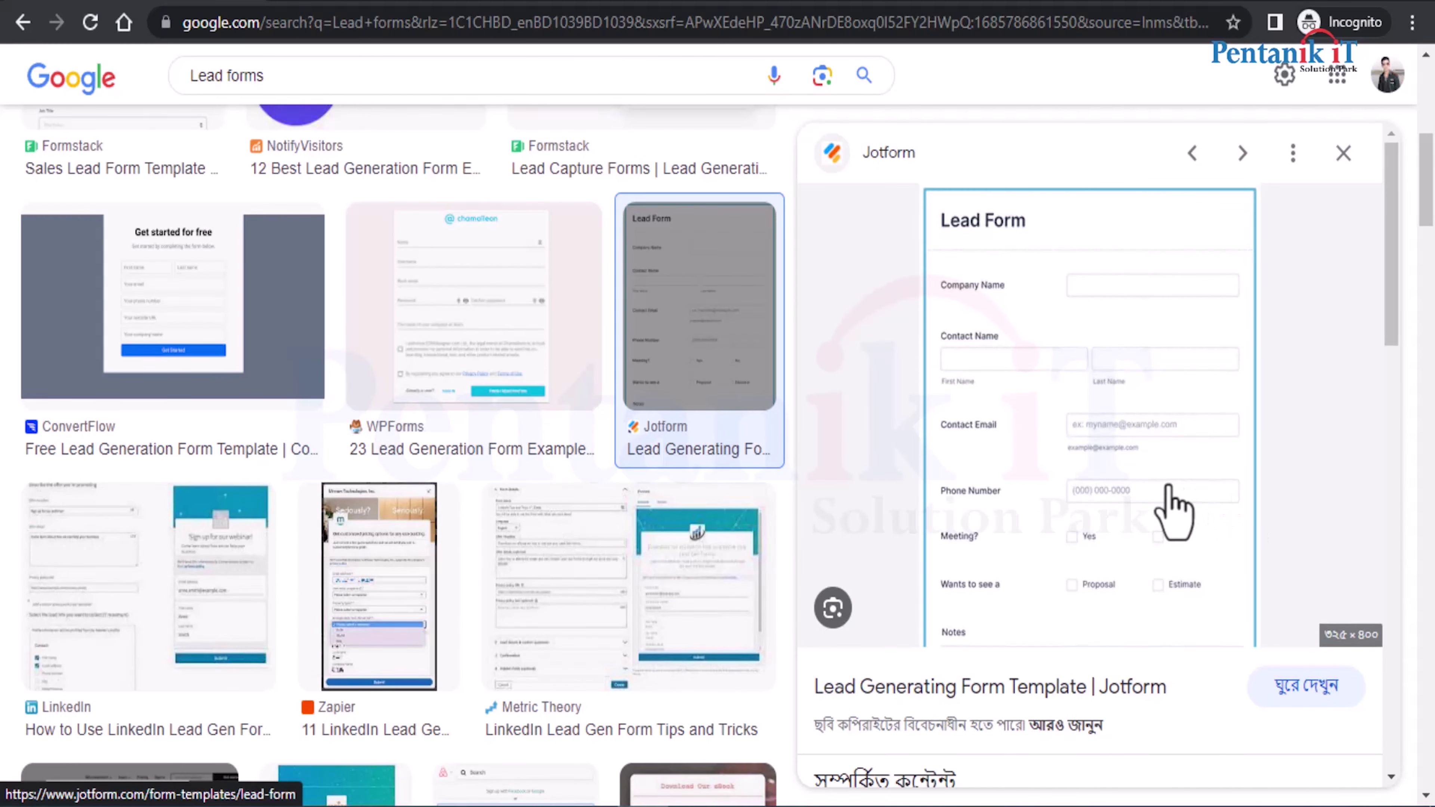
pyautogui.scroll(-2, 1173, 509)
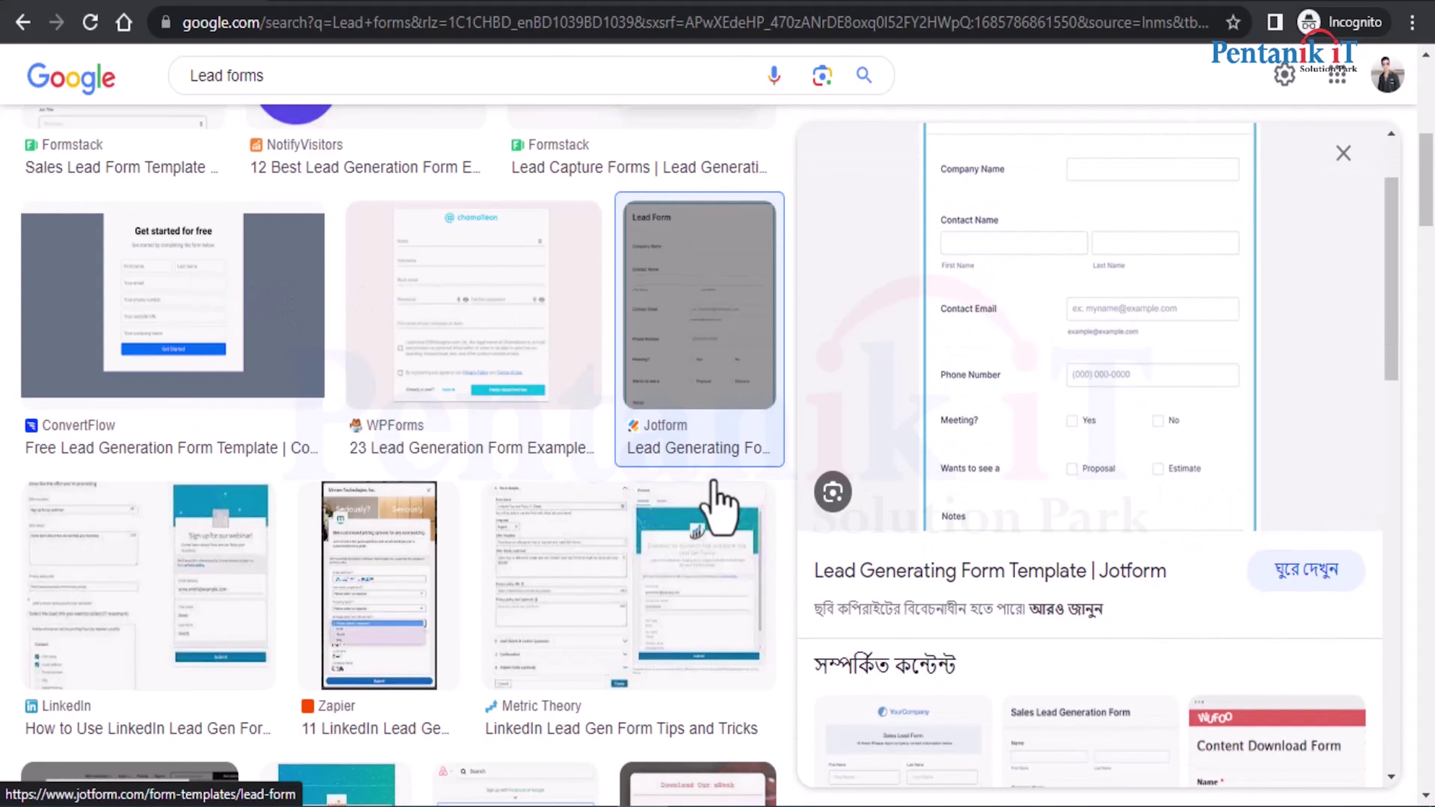
pyautogui.click(207, 221)
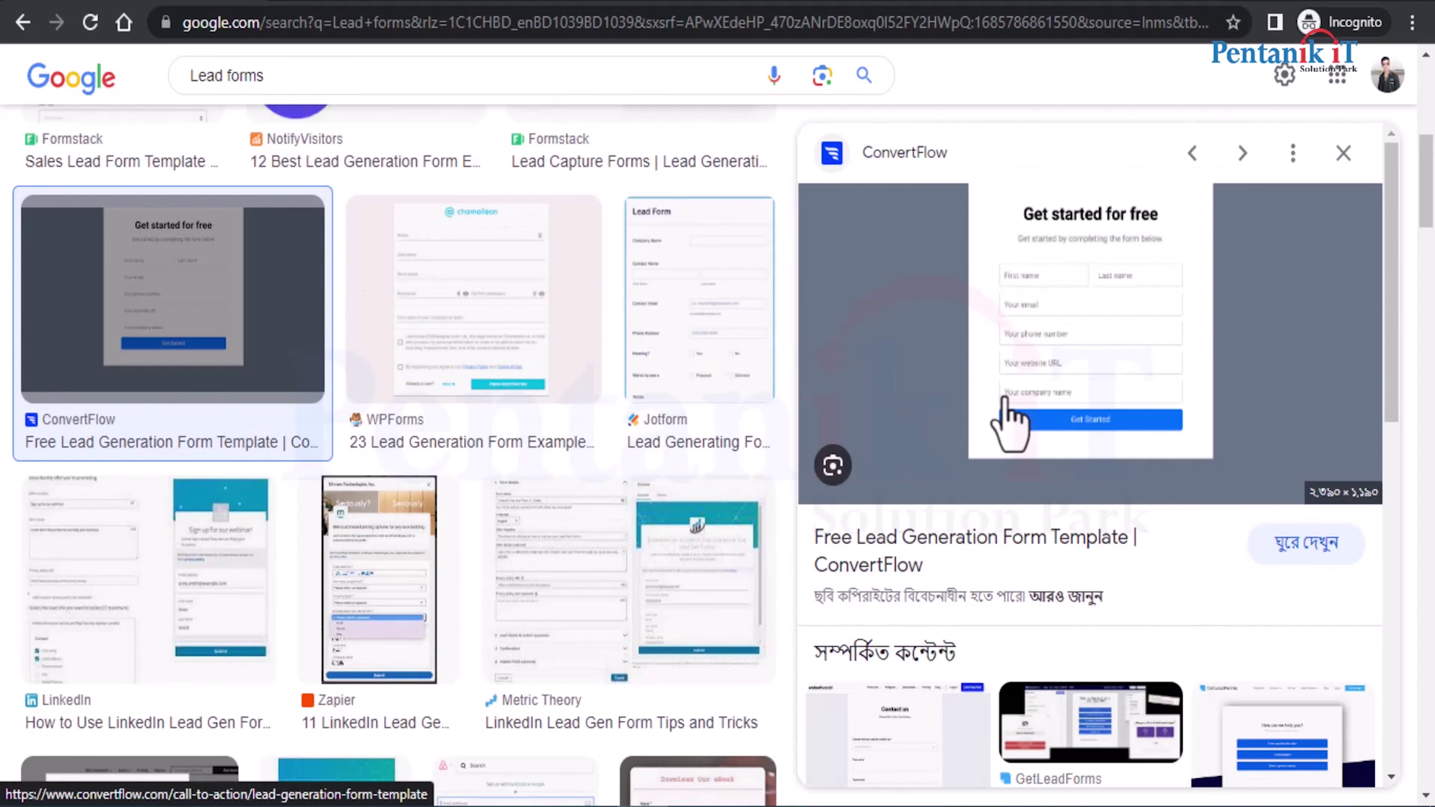
# - Open ConvertFlow's Lead Generation Form Template page and look through its contents
pyautogui.click(1111, 280)
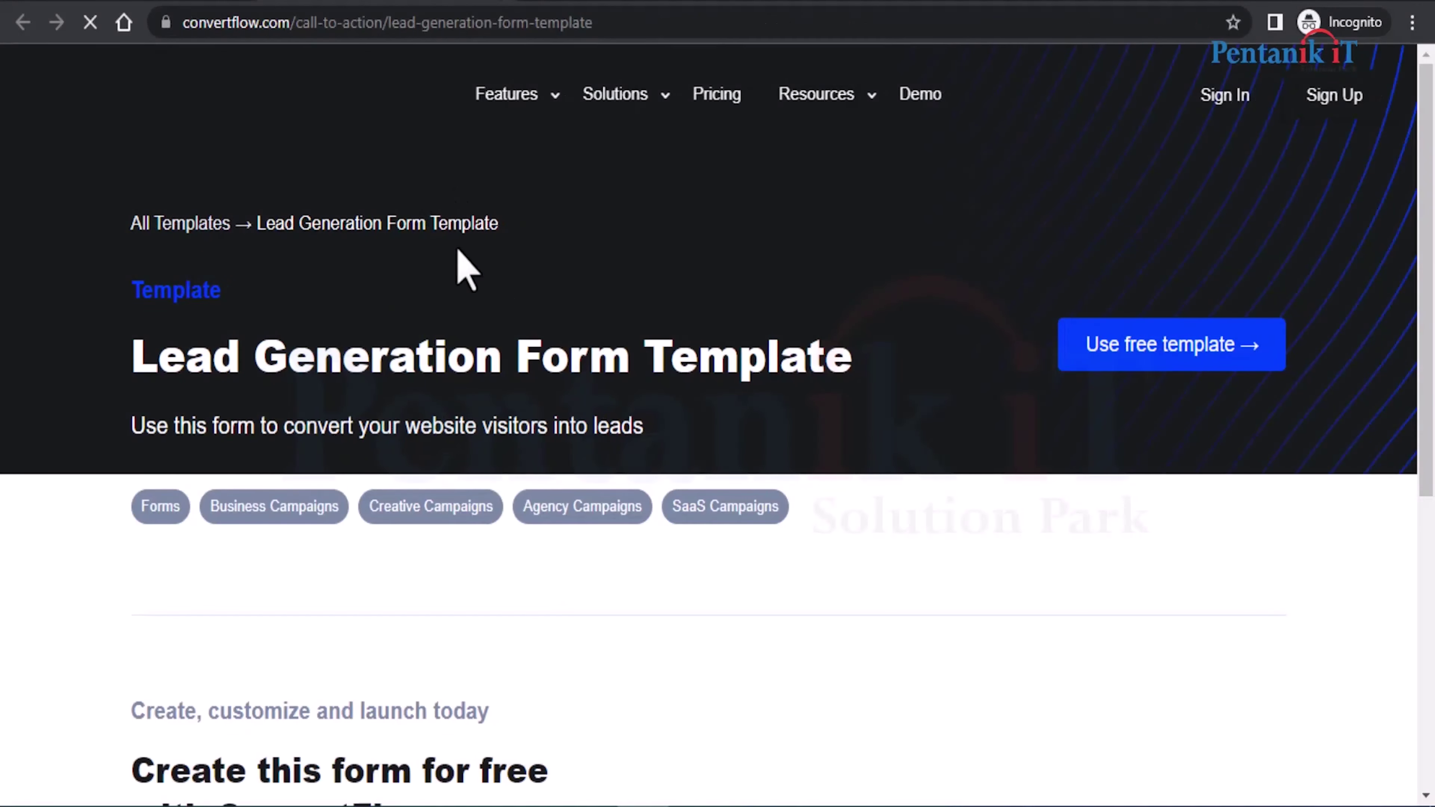
pyautogui.scroll(-15, 827, 506)
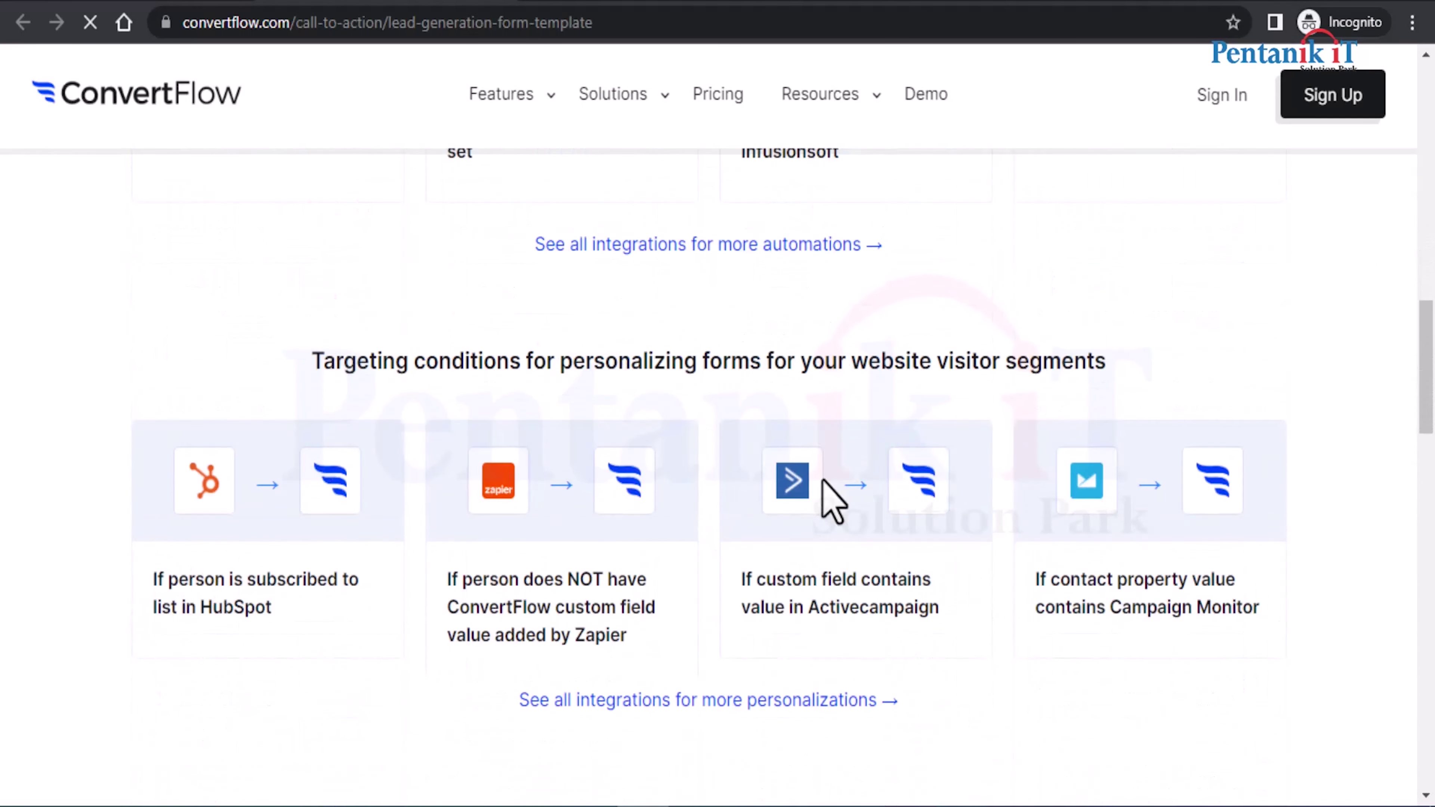
pyautogui.scroll(-7, 825, 478)
pyautogui.scroll(5, 701, 351)
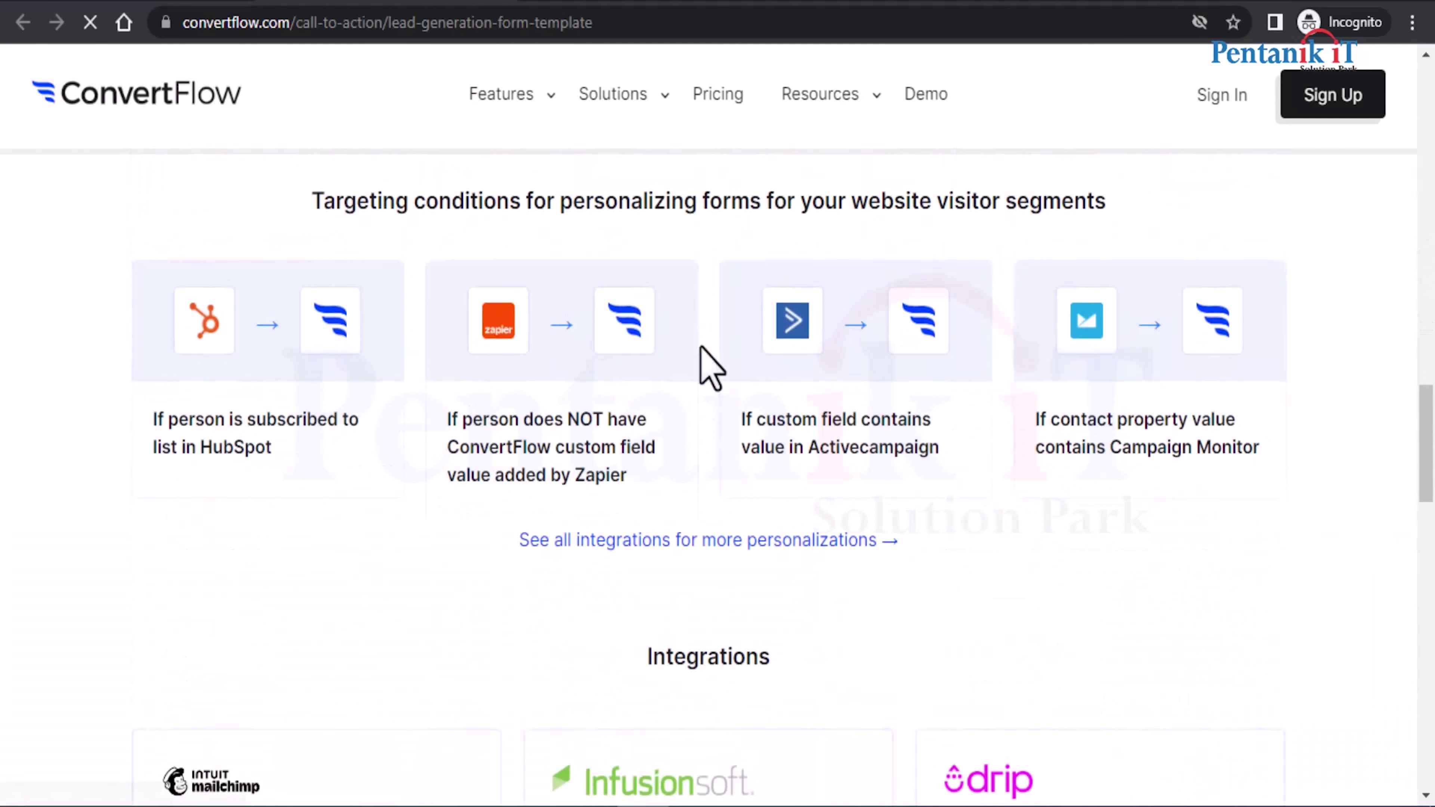
# - Open the Mailchimp website in the regular browser window's new tab
pyautogui.click(499, 1)
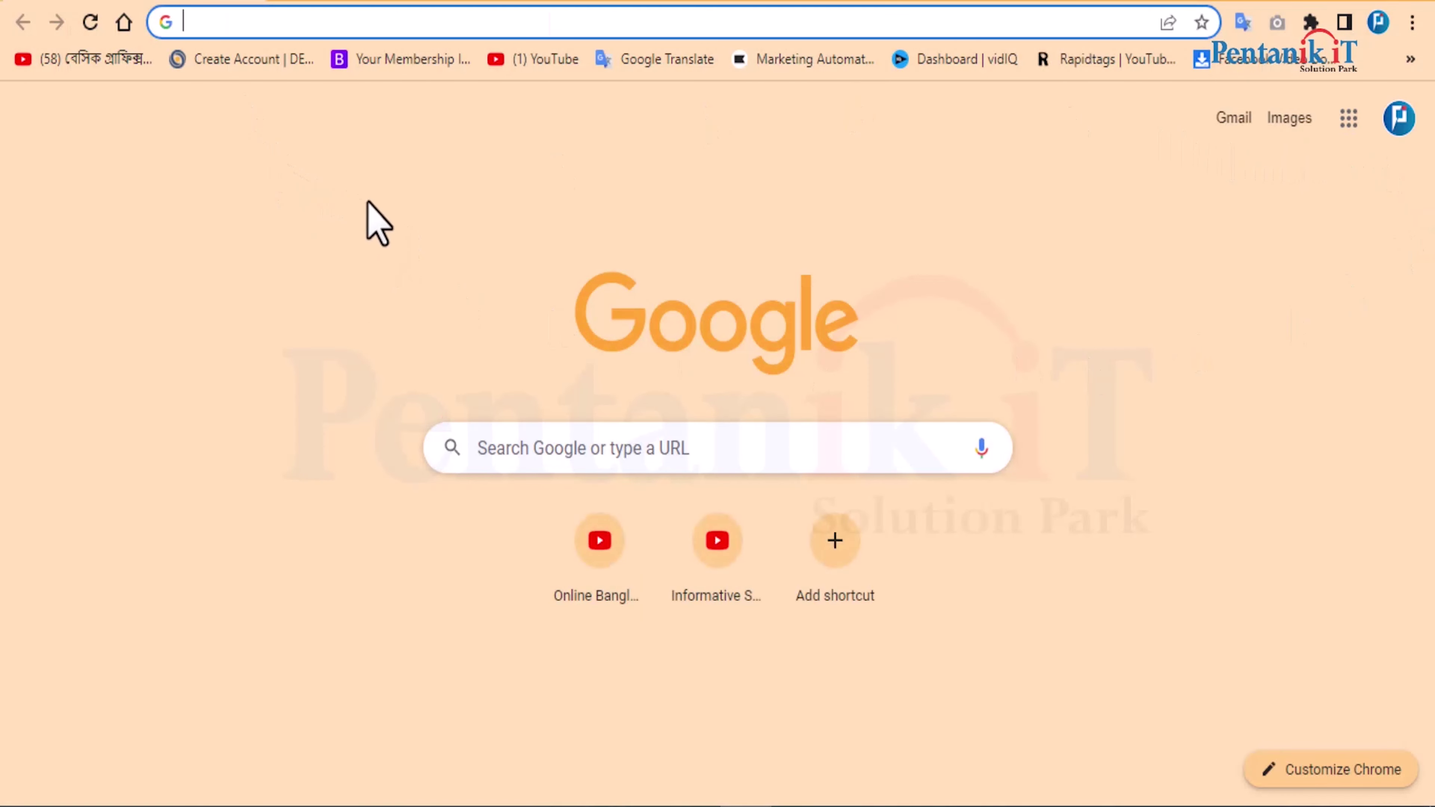
pyautogui.click(256, 23)
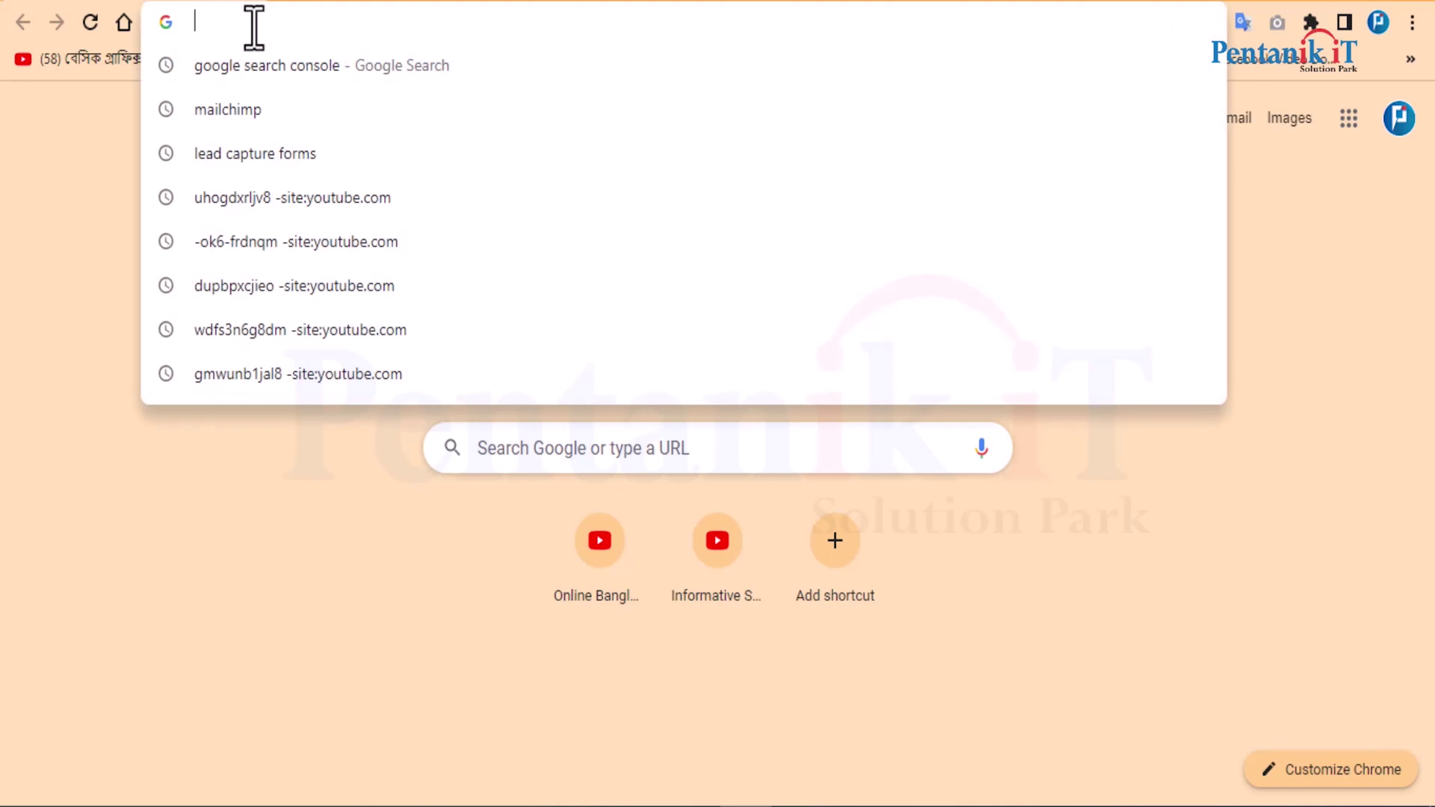
pyautogui.write('mail')
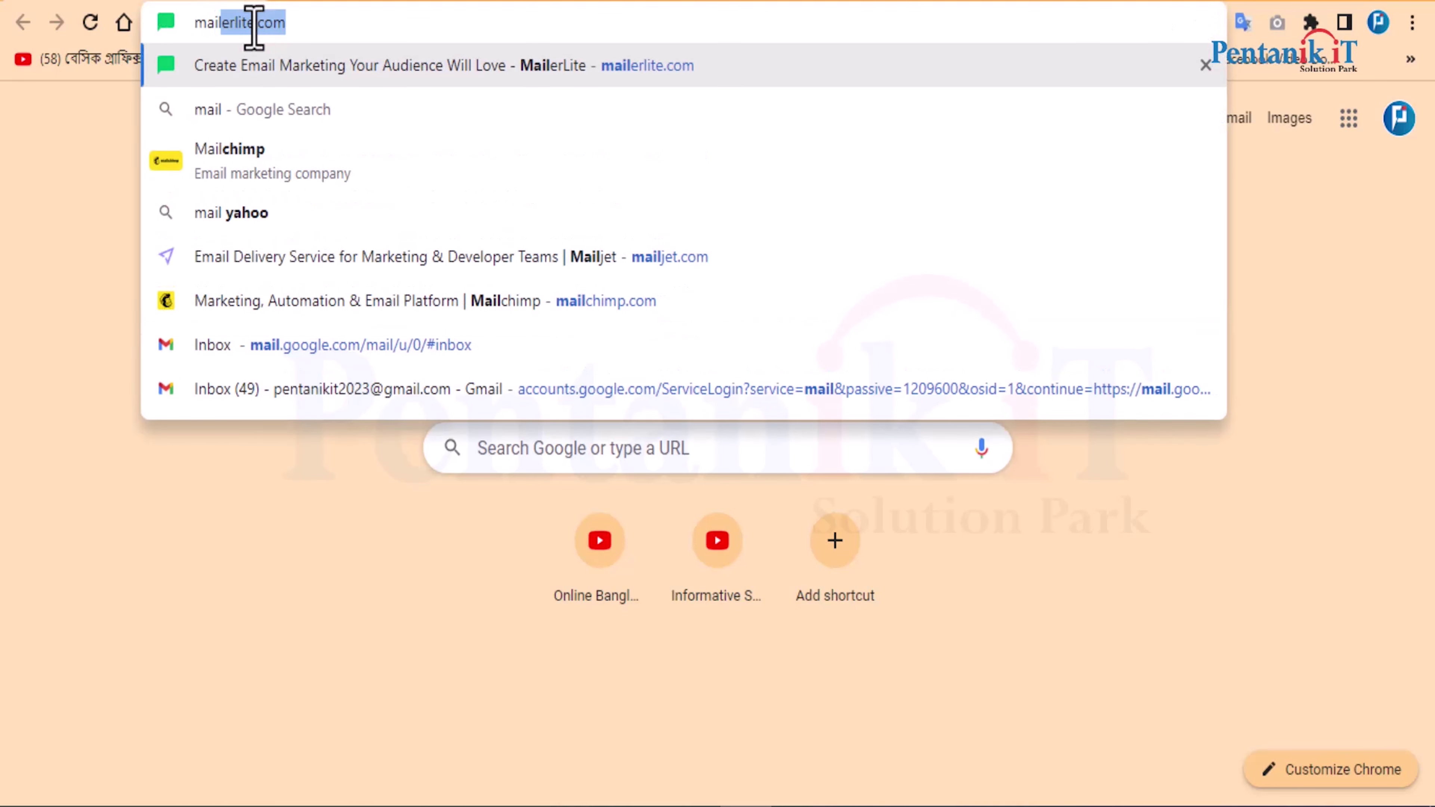
pyautogui.write('ch')
pyautogui.press('Return')
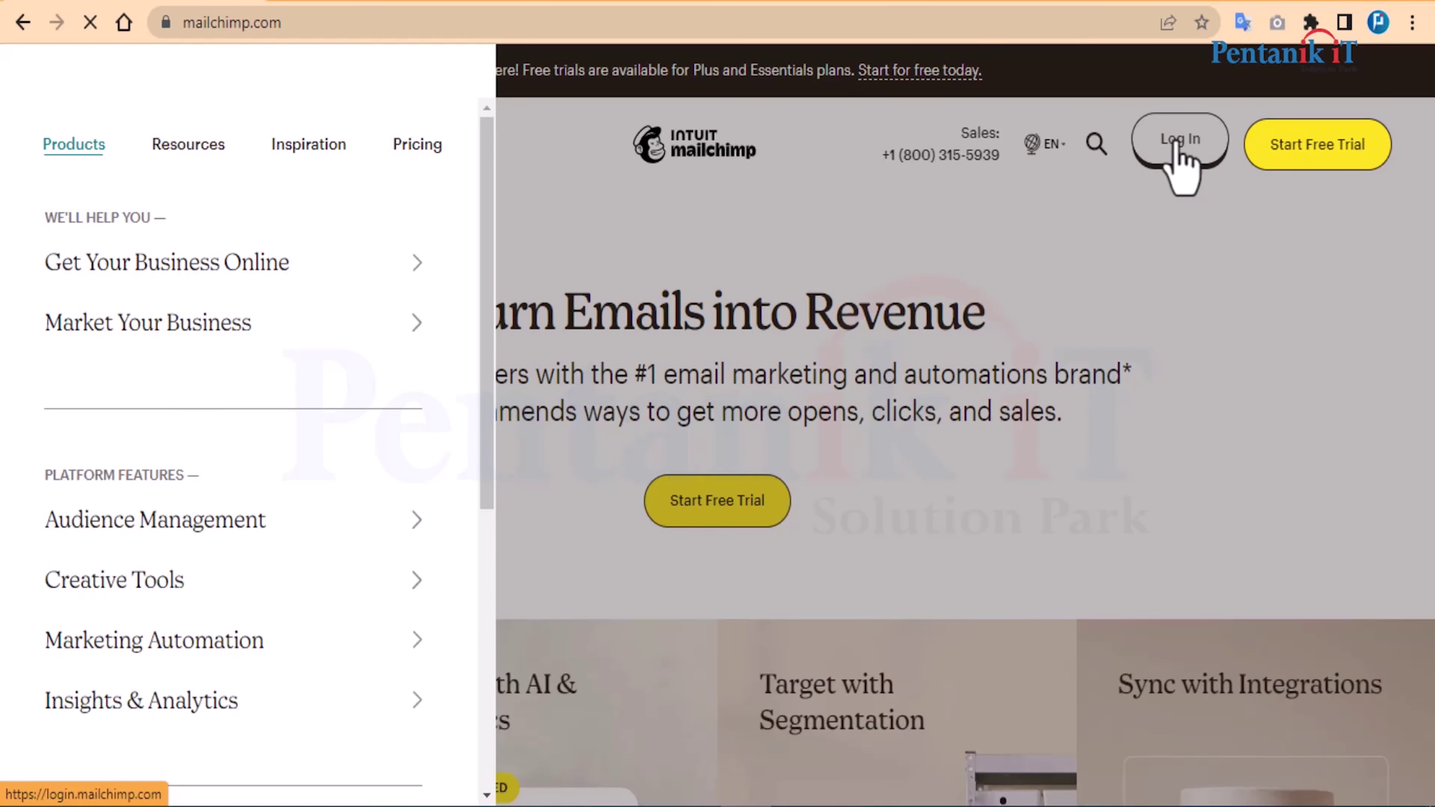
# - Log in to Mailchimp with the saved account credentials, enabling Keep me logged in
pyautogui.click(1178, 148)
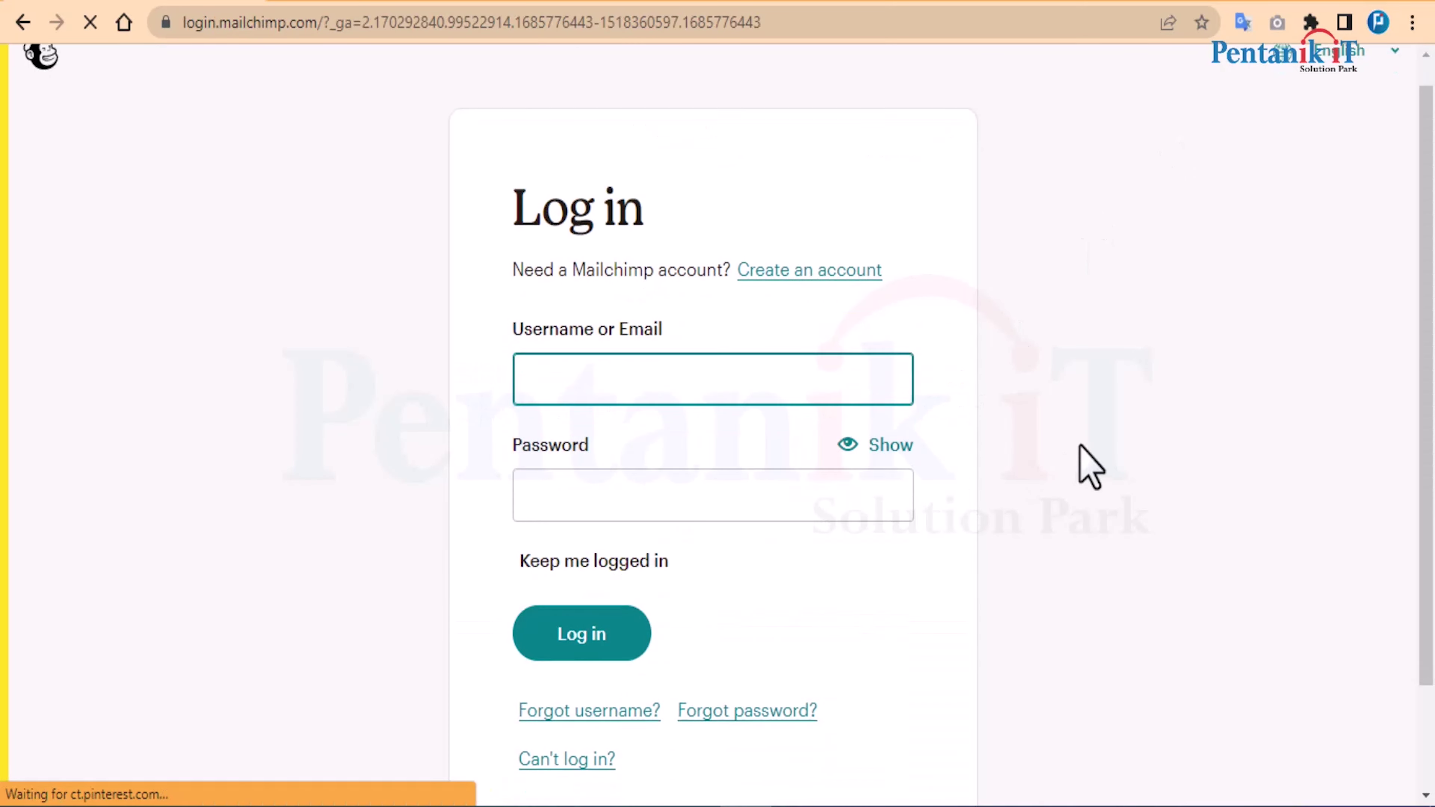
pyautogui.scroll(-2, 1090, 465)
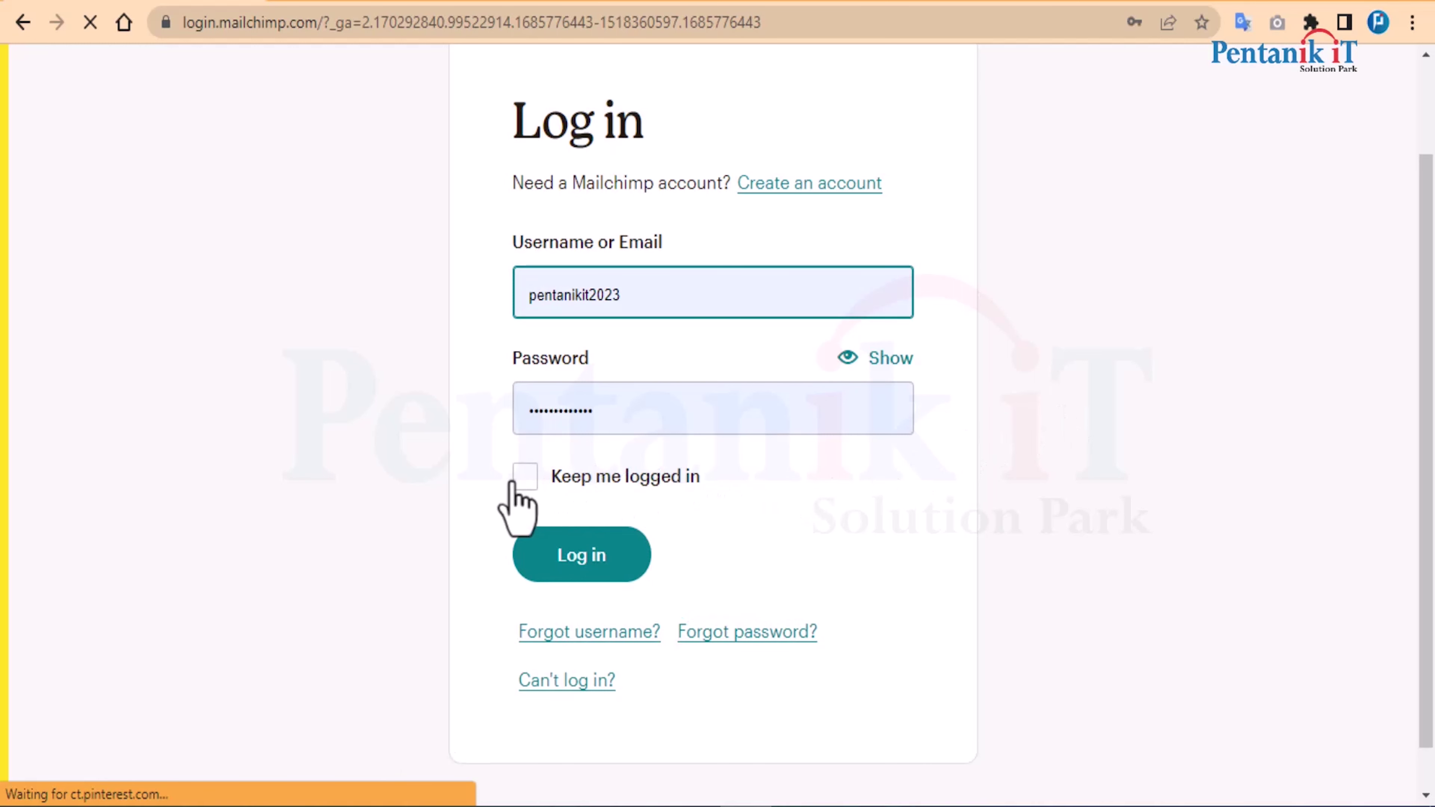
pyautogui.click(525, 478)
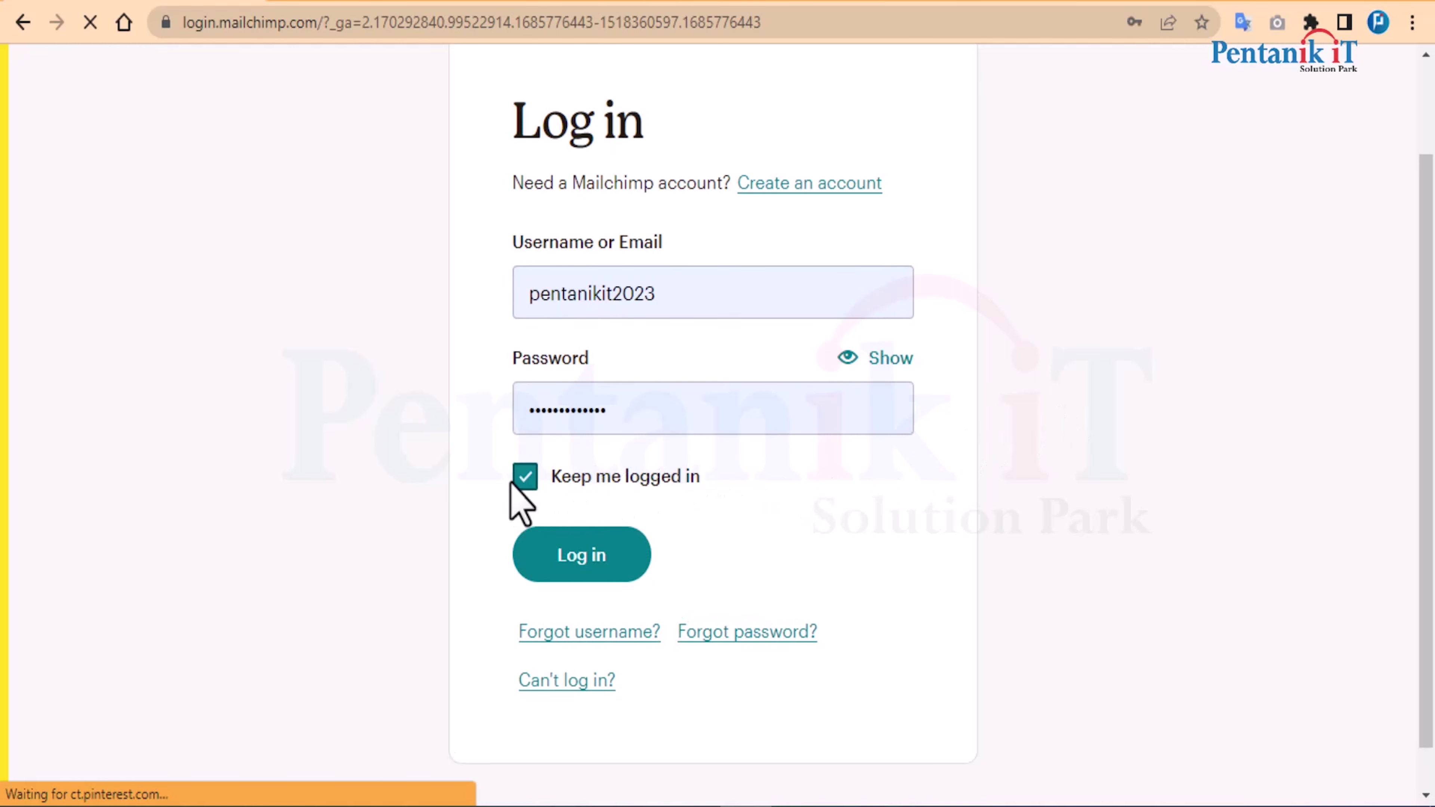
pyautogui.click(589, 567)
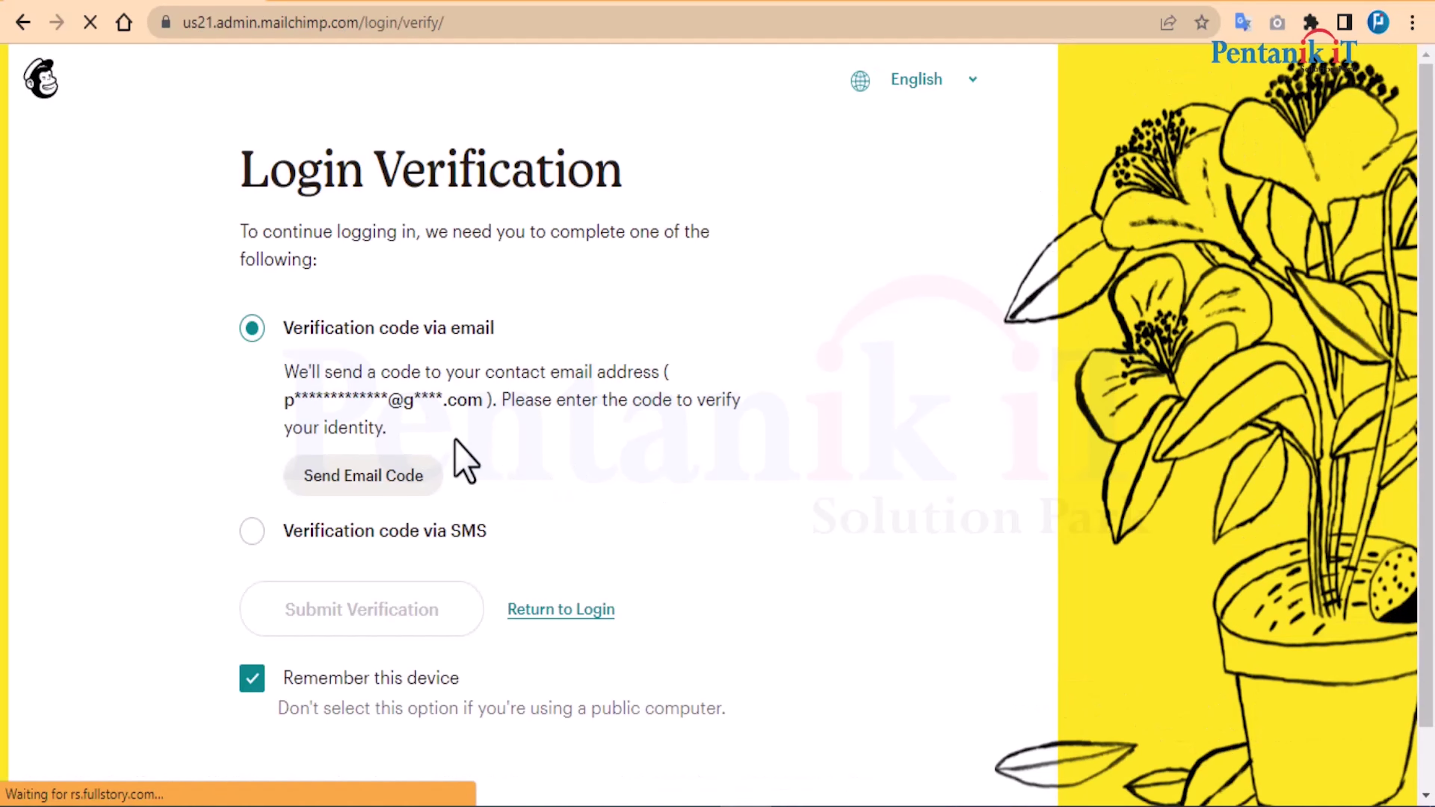
# - Request the Mailchimp login verification code via email
pyautogui.moveTo(293, 398); pyautogui.dragTo(487, 400)
pyautogui.click(441, 405)
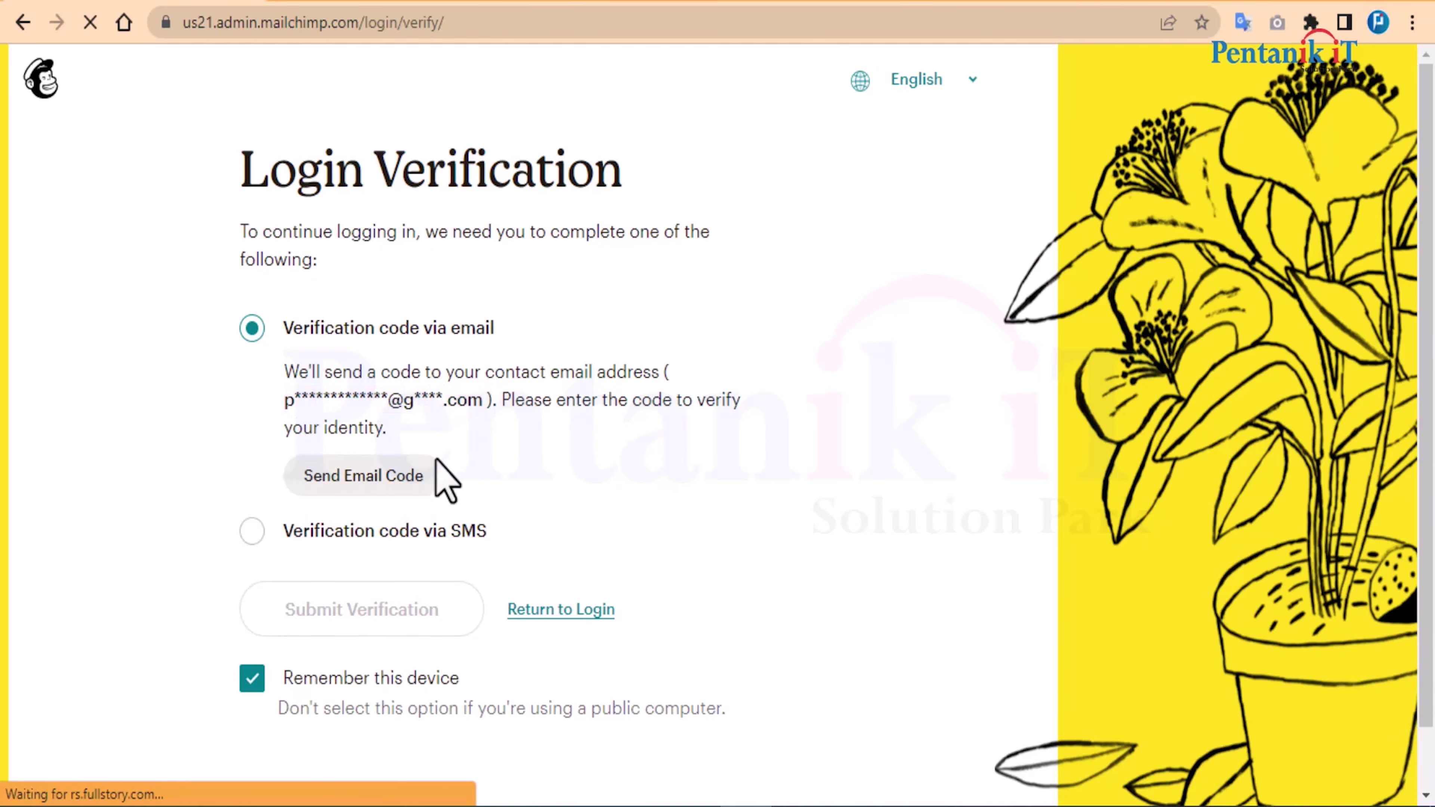
pyautogui.scroll(-1, 696, 484)
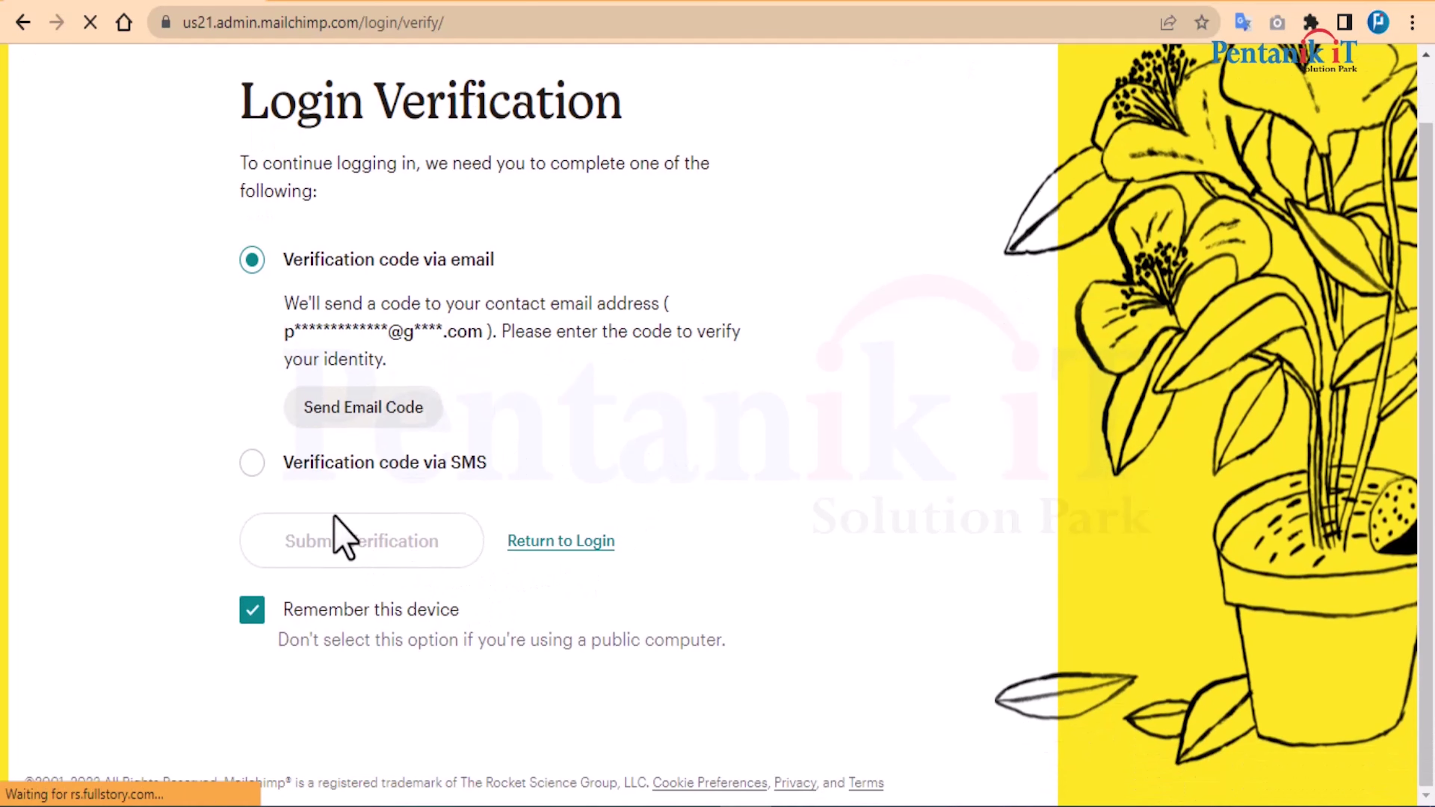
pyautogui.click(354, 407)
pyautogui.click(346, 462)
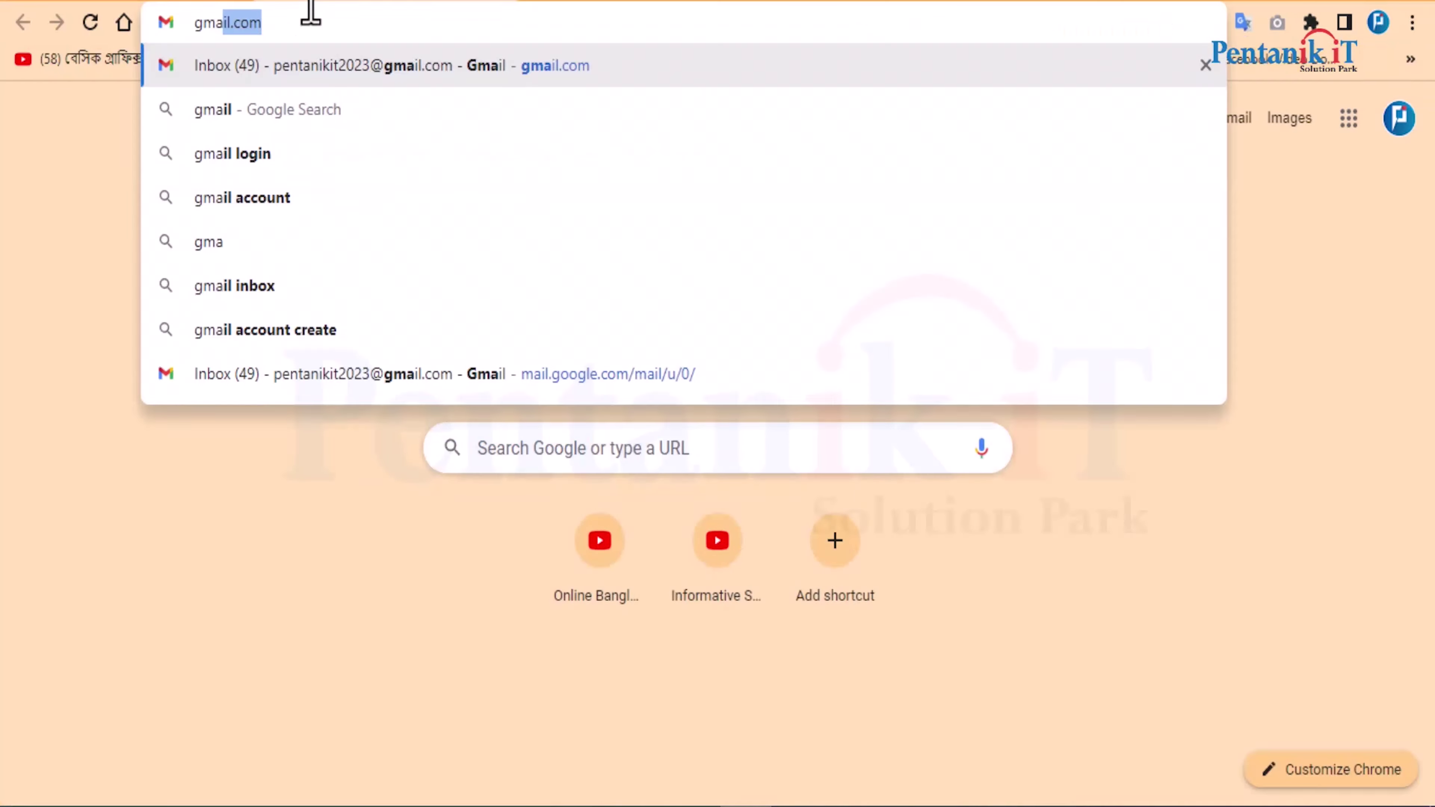
# - Switch to Gmail, open the Mailchimp verification code message and copy its code
pyautogui.press('Return')
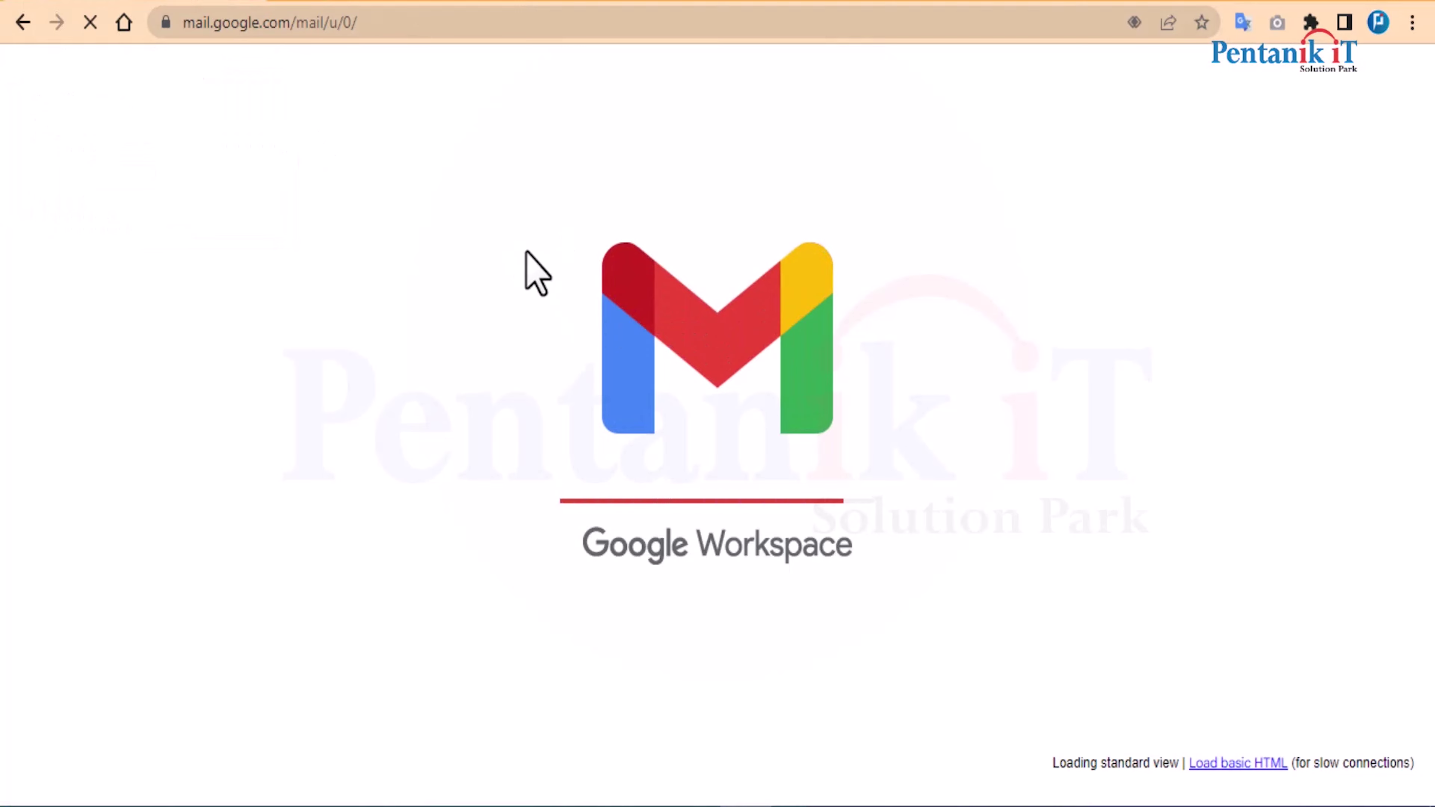
pyautogui.click(493, 281)
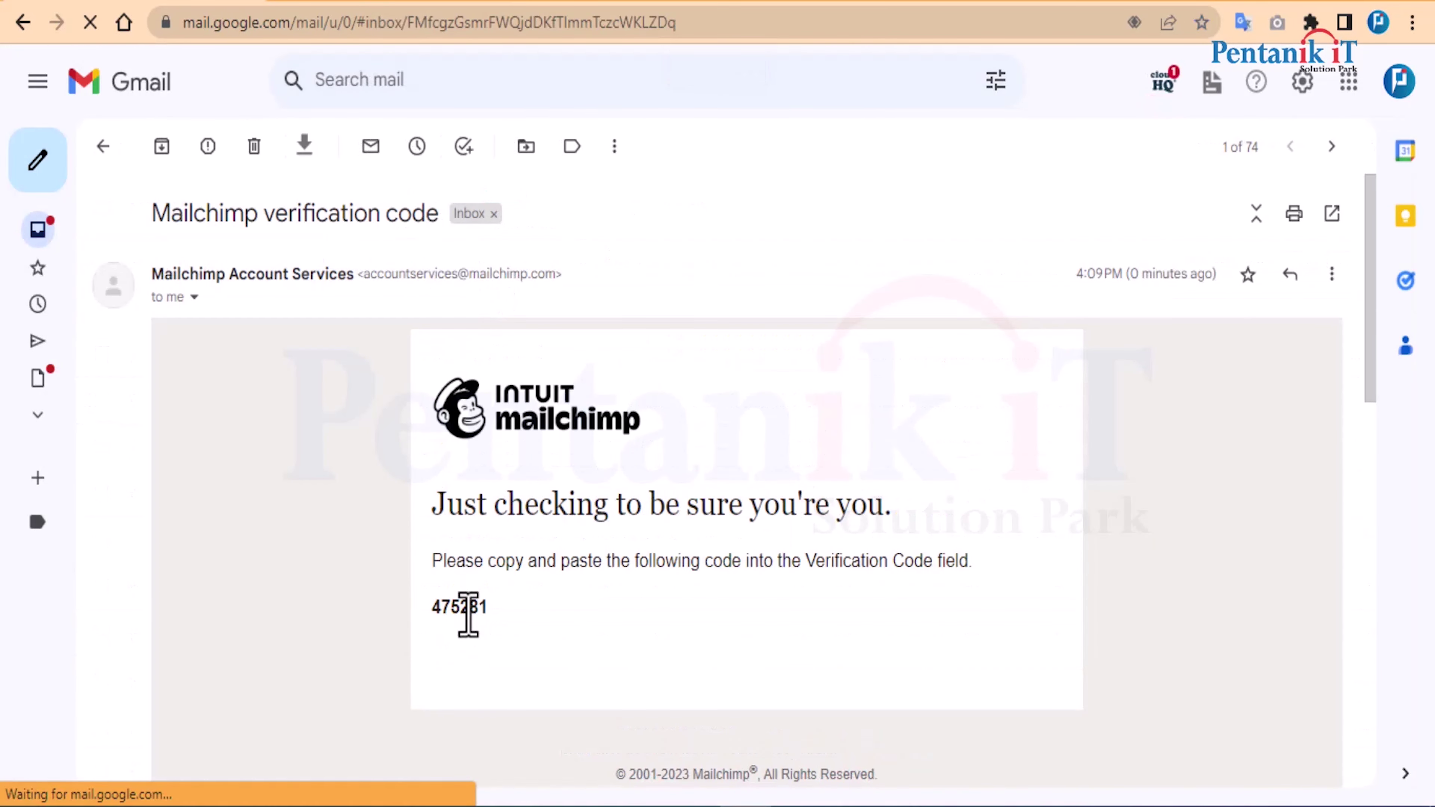
pyautogui.doubleClick(469, 615)
pyautogui.hotkey('ctrl', 'c')
# - Try to verify the Mailchimp login by pasting the copied email verification code and submitting it
pyautogui.click(337, 6)
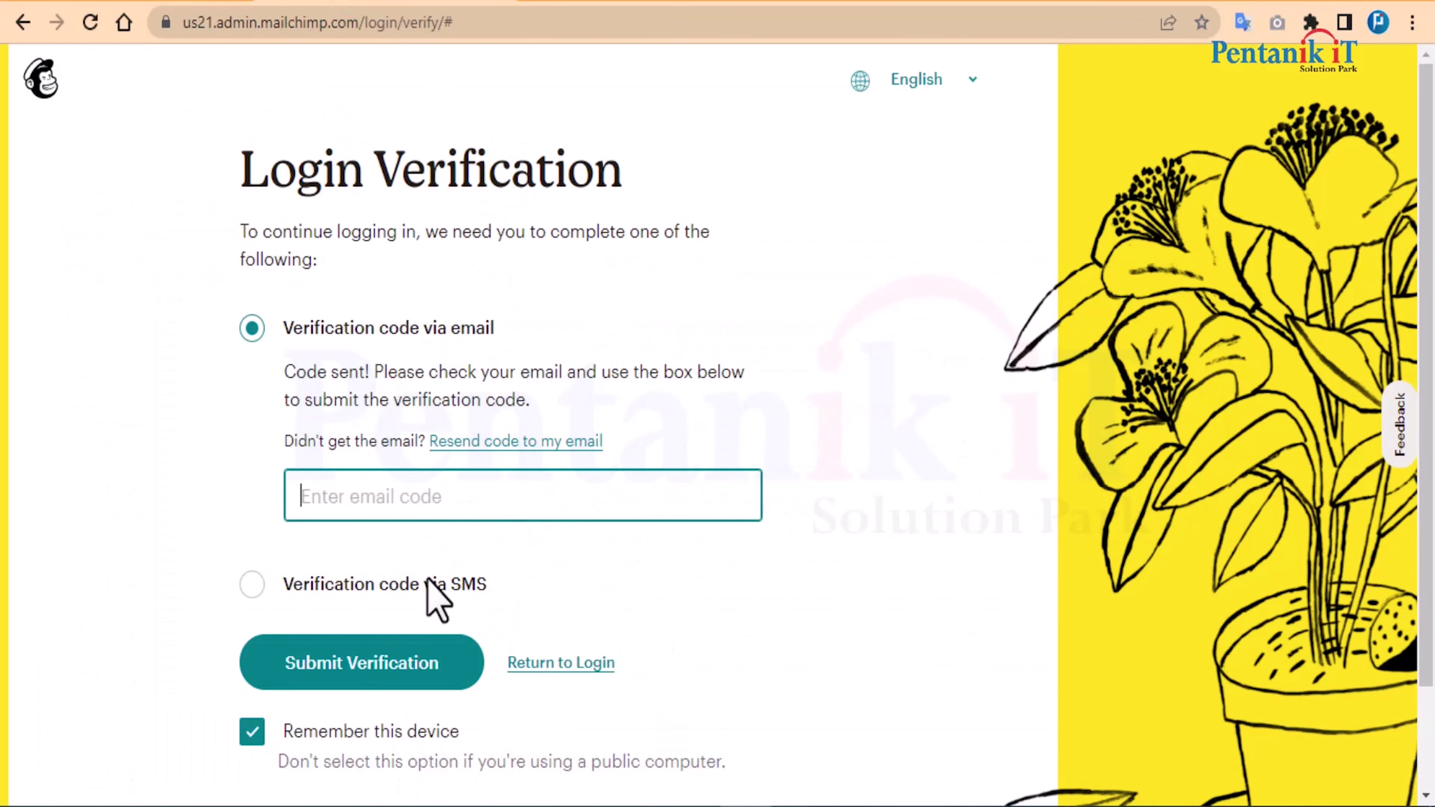
pyautogui.click(354, 497)
pyautogui.hotkey('ctrl', 'v')
pyautogui.scroll(-2, 792, 509)
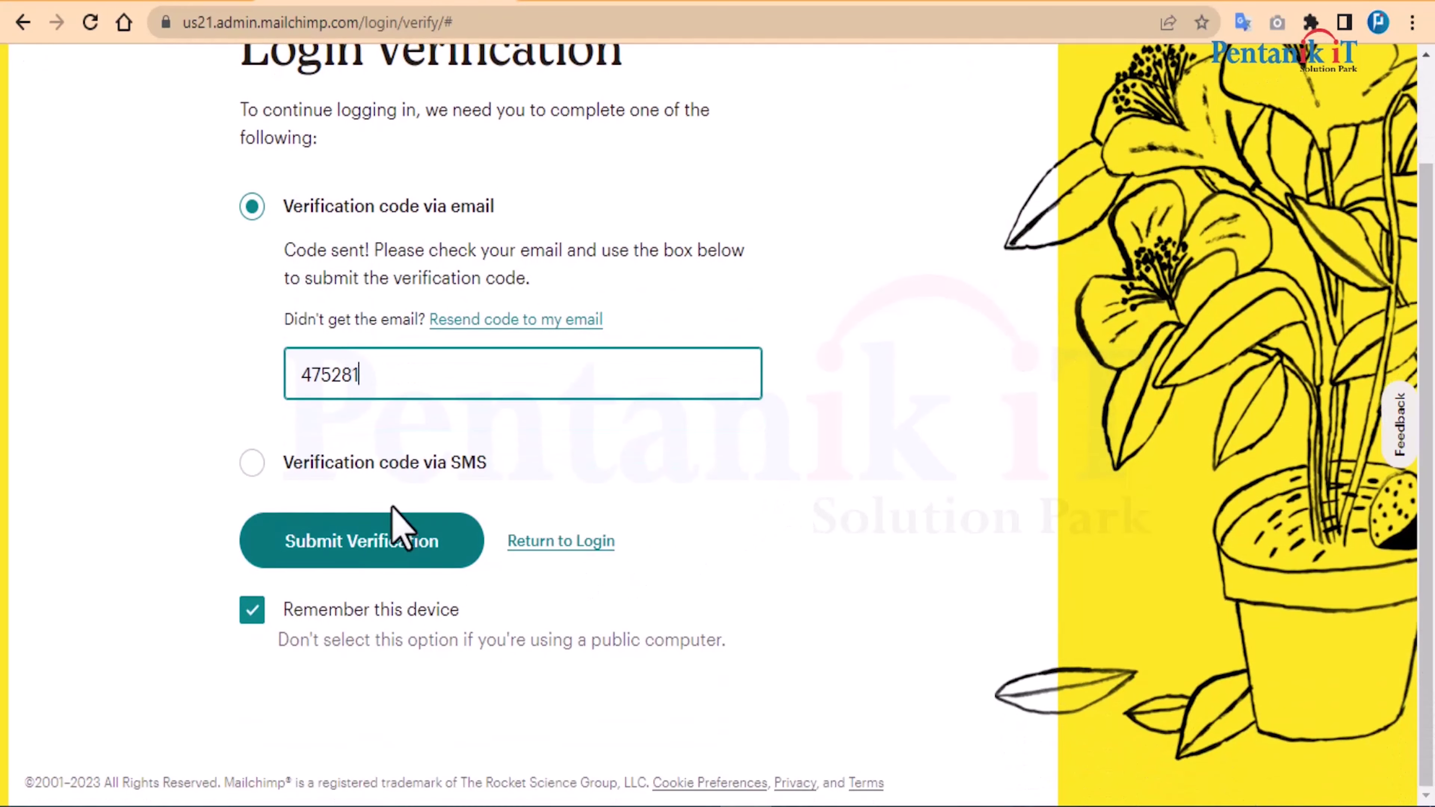
pyautogui.click(361, 557)
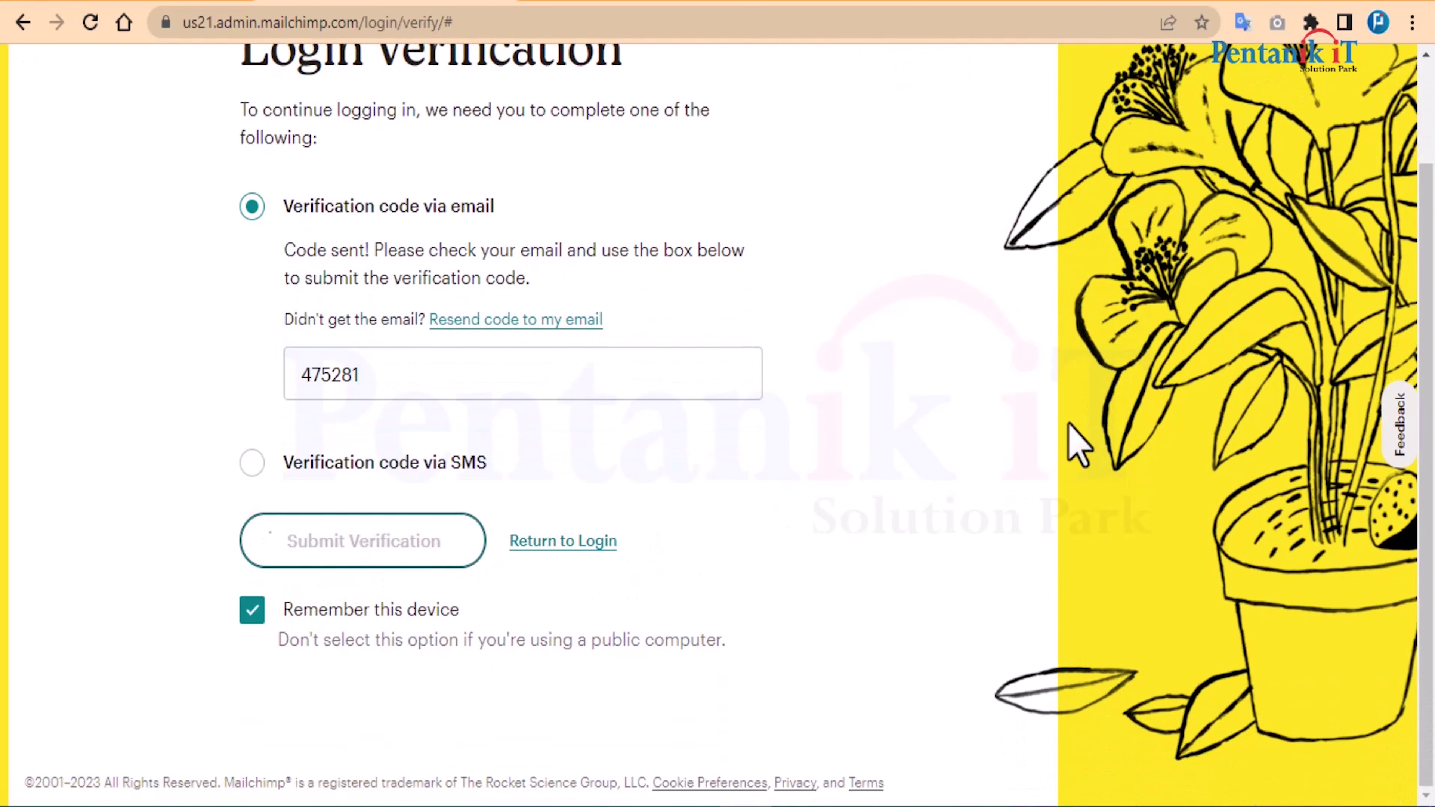
pyautogui.scroll(2, 1073, 444)
# - Return to Gmail and copy the most recent verification code at the end of the Mailchimp conversation
pyautogui.click(167, 8)
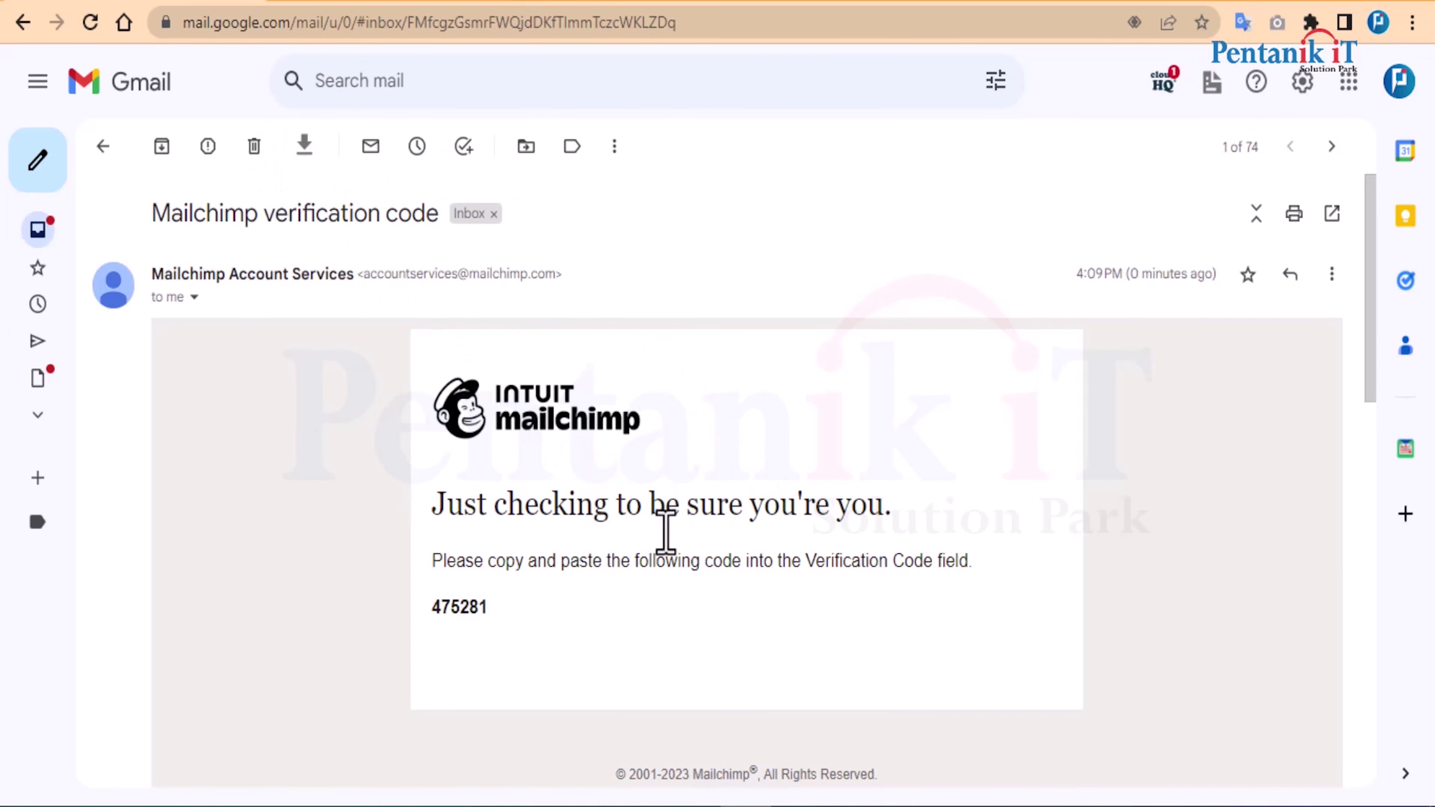
pyautogui.scroll(-2, 696, 523)
pyautogui.scroll(-10, 704, 543)
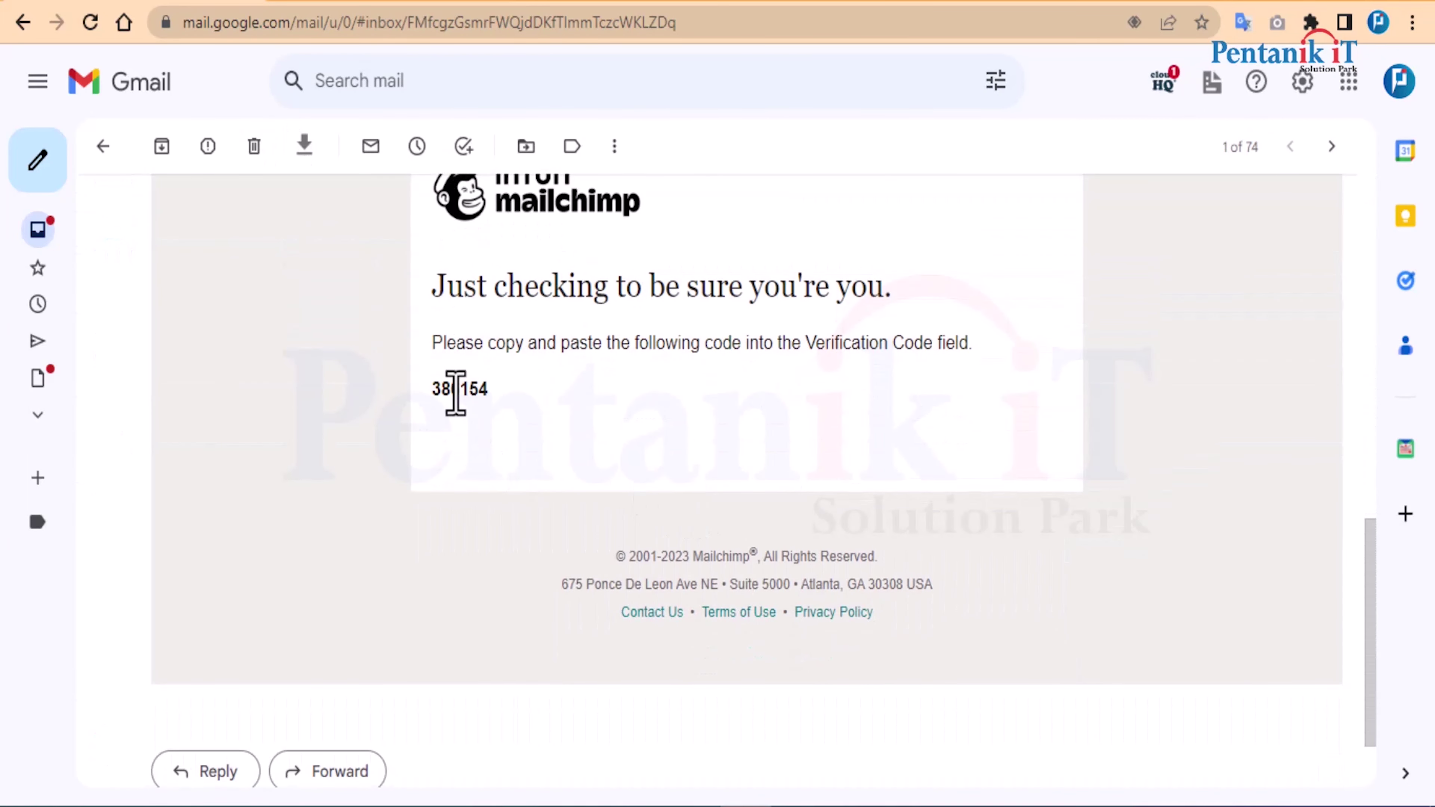
pyautogui.doubleClick(456, 389)
pyautogui.hotkey('ctrl', 'c')
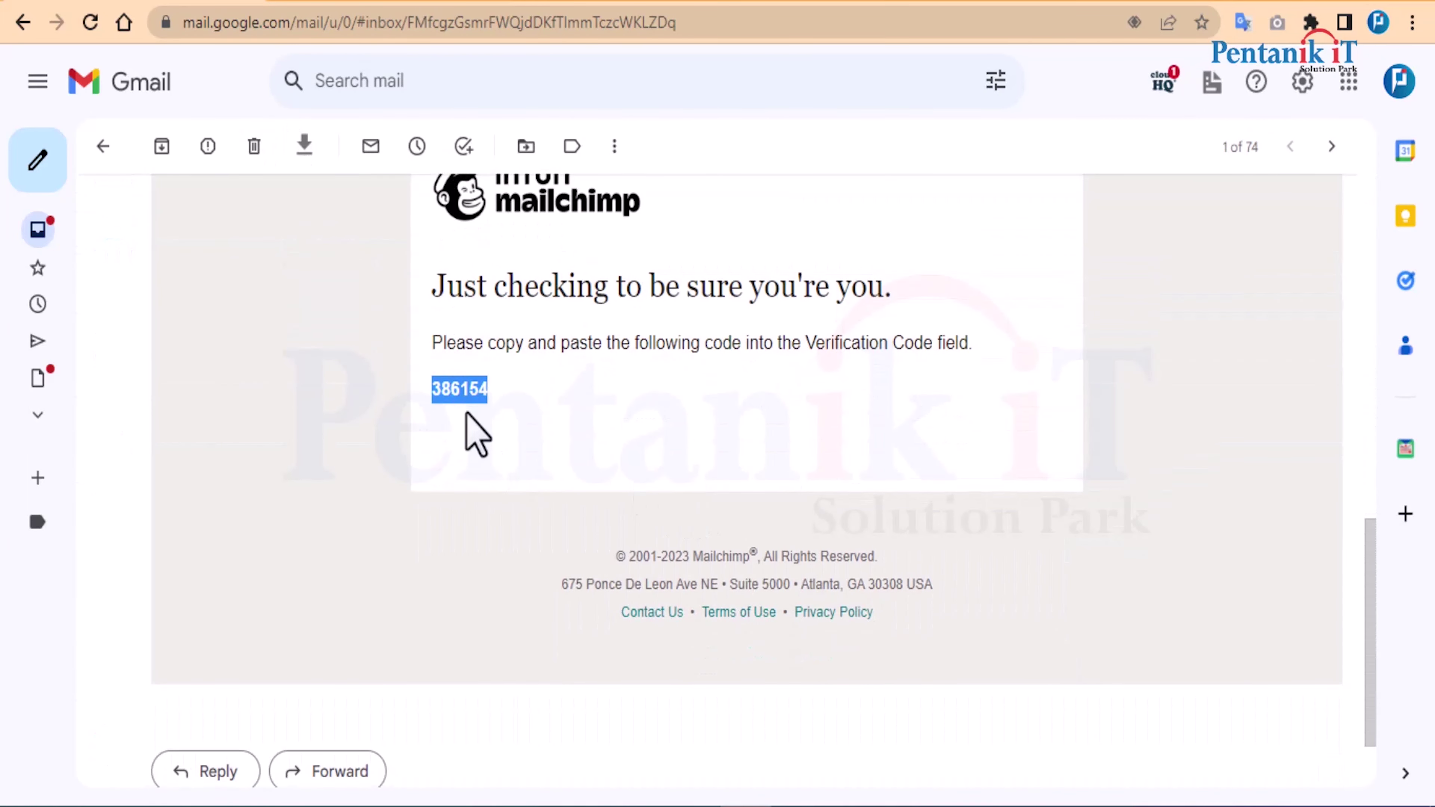
pyautogui.click(387, 2)
pyautogui.hotkey('ctrl', 'v')
pyautogui.scroll(-4, 480, 644)
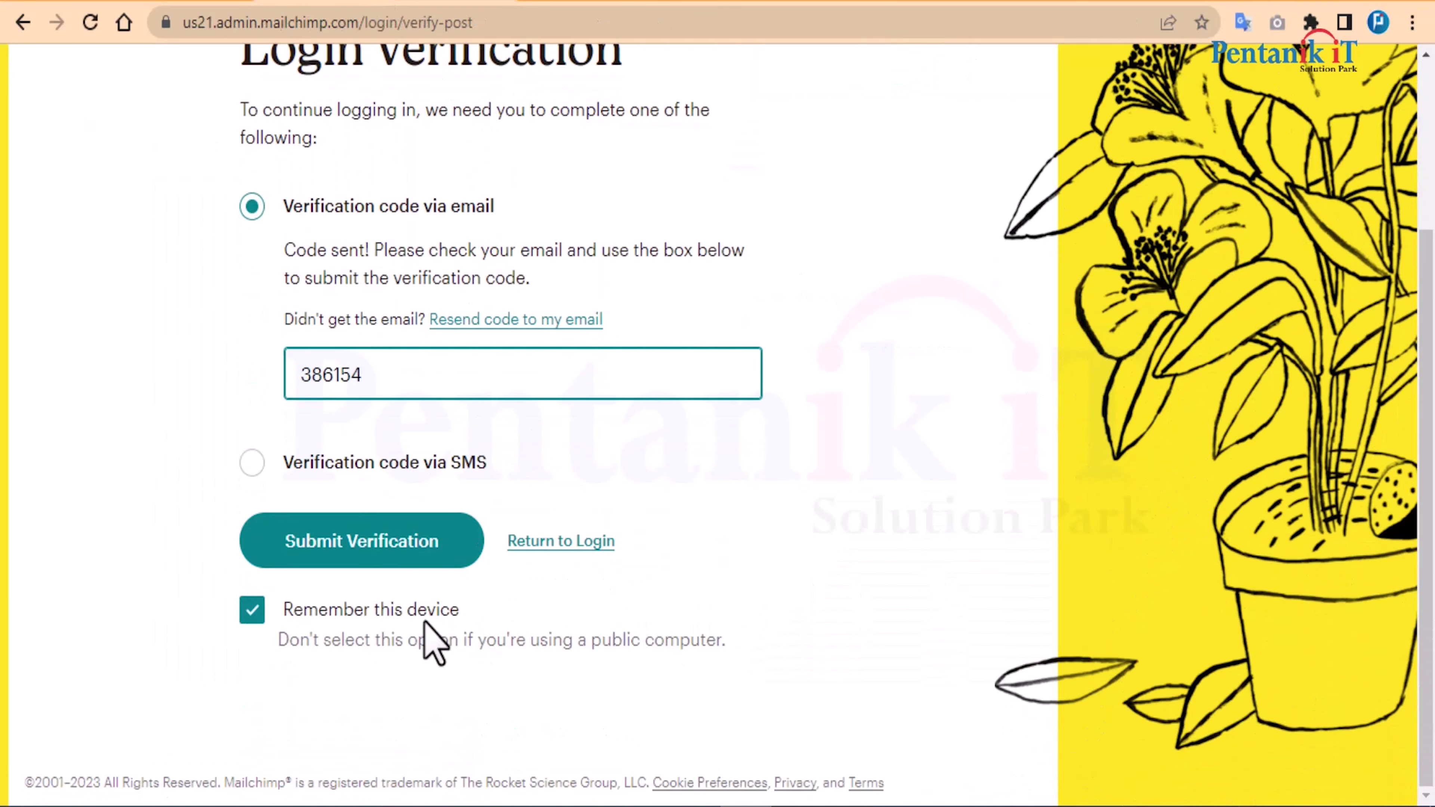
pyautogui.click(384, 568)
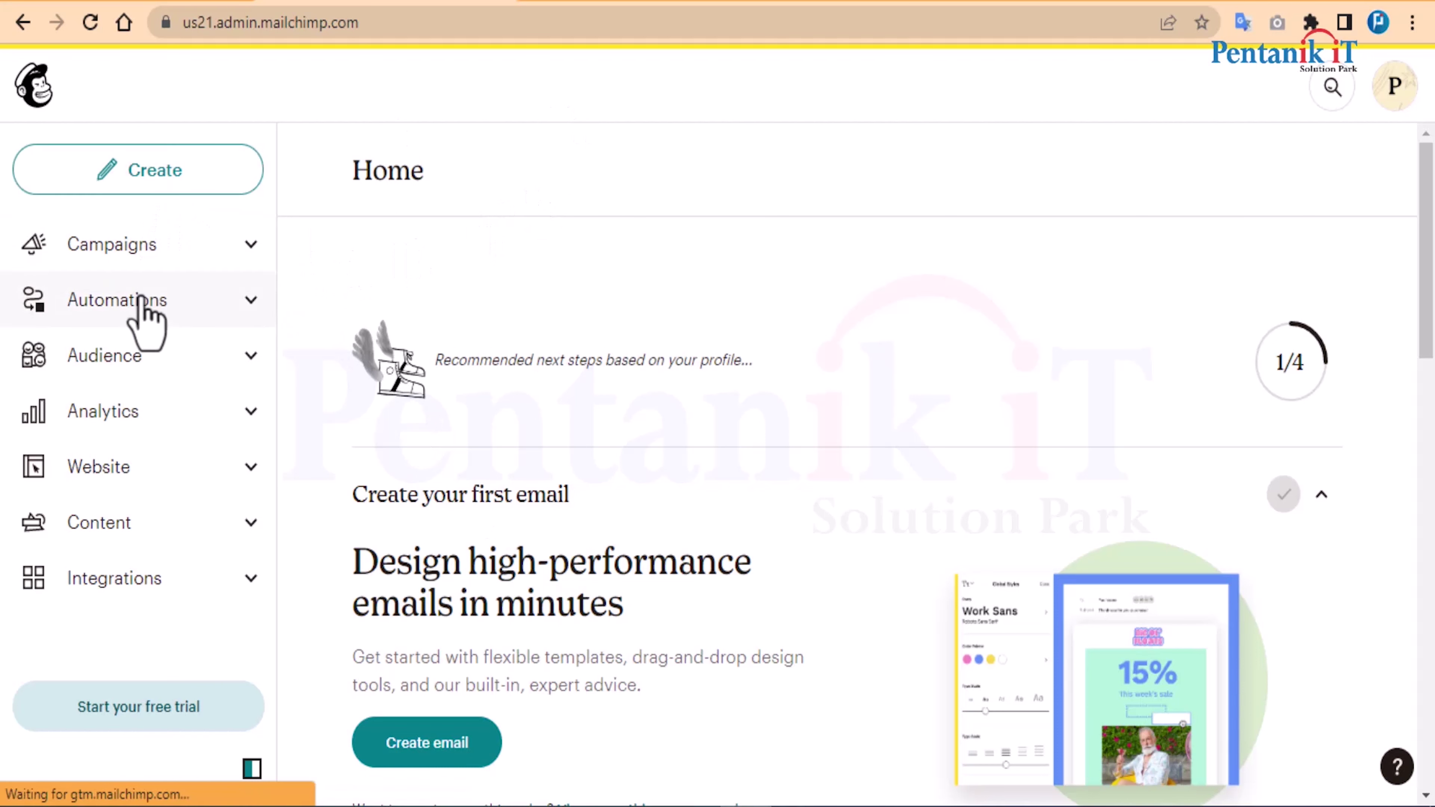
# - Expand the Campaigns, Automations and Audience sections, and open the Signup forms page of Audience
pyautogui.click(245, 242)
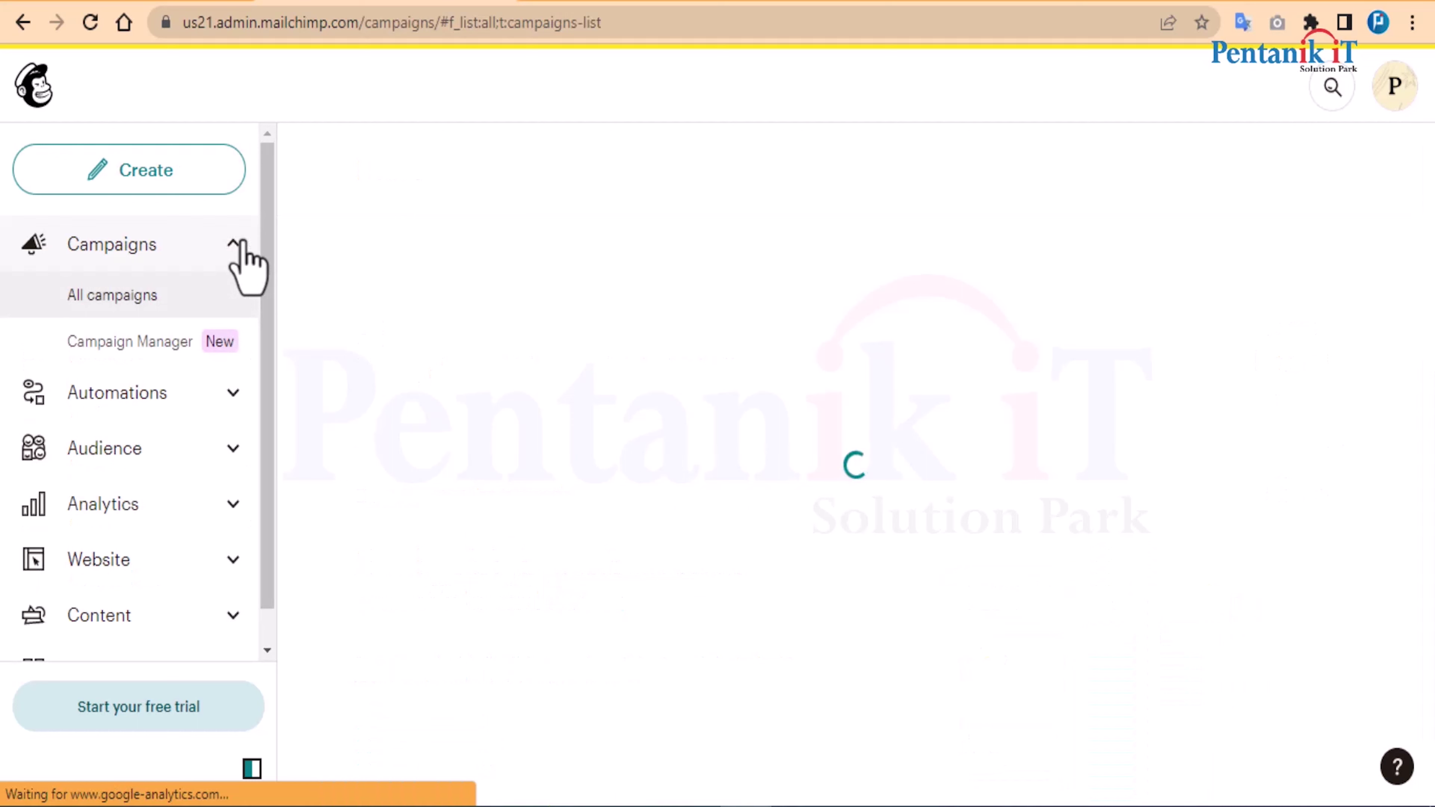
pyautogui.click(233, 392)
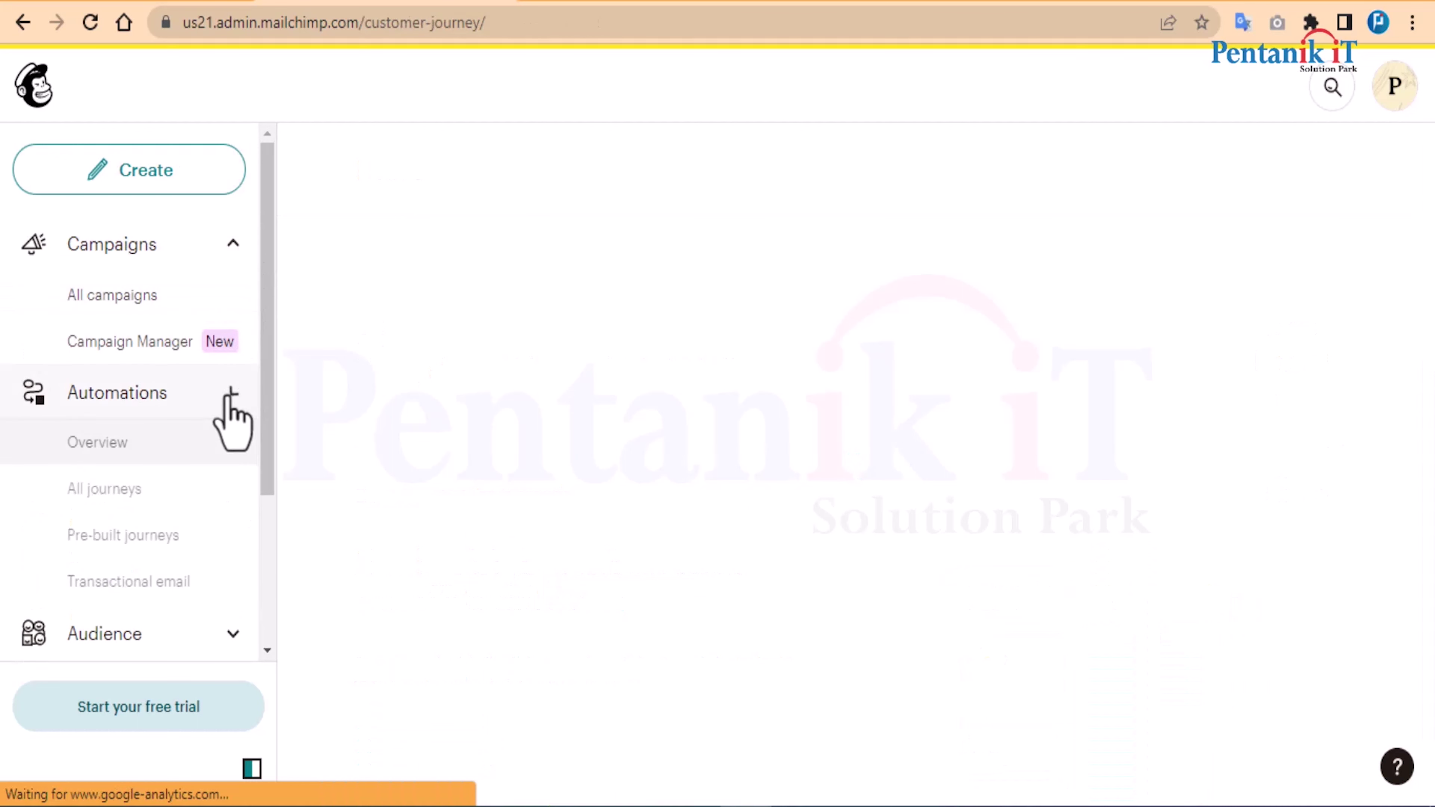
pyautogui.scroll(-4, 179, 340)
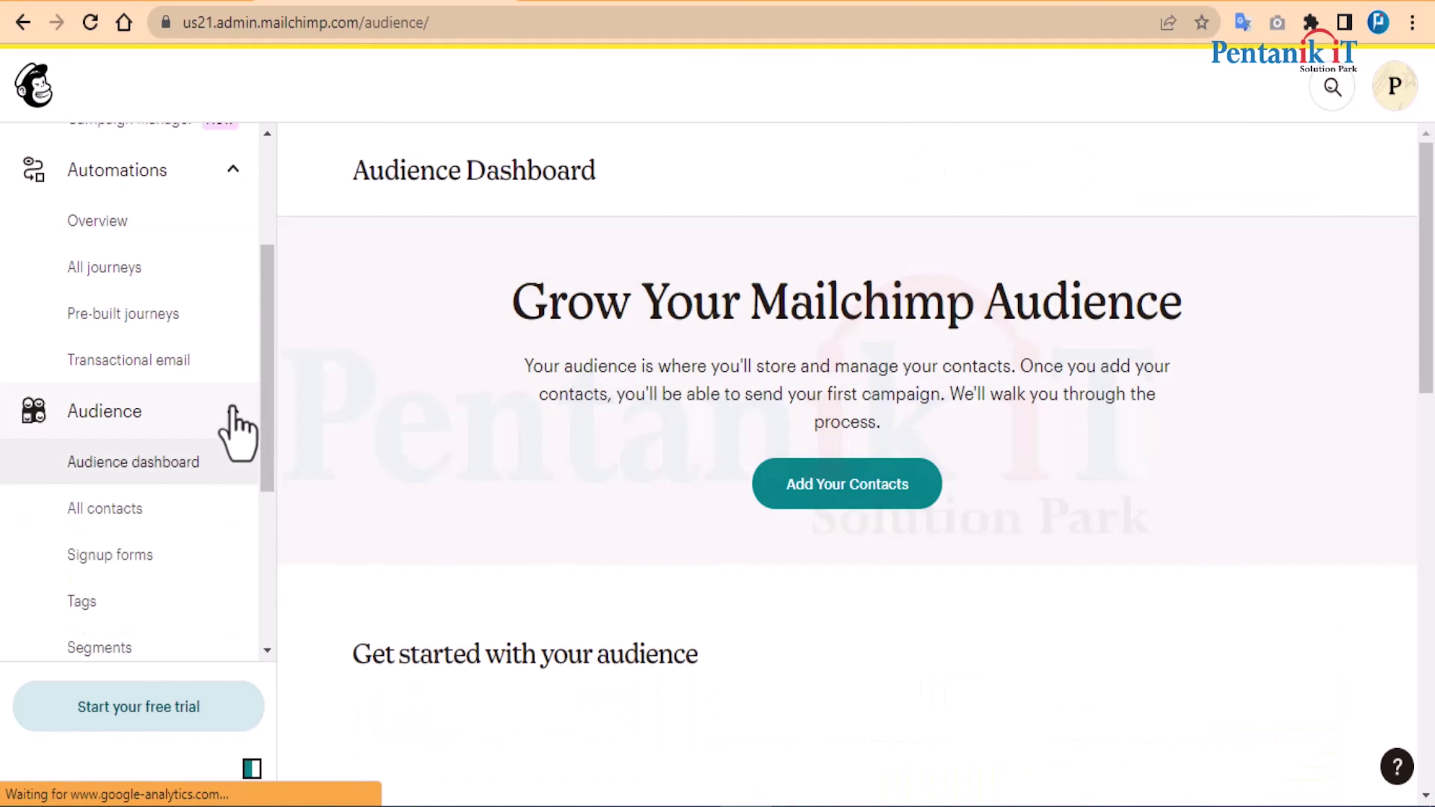
pyautogui.scroll(-2, 170, 427)
pyautogui.scroll(-2, 107, 458)
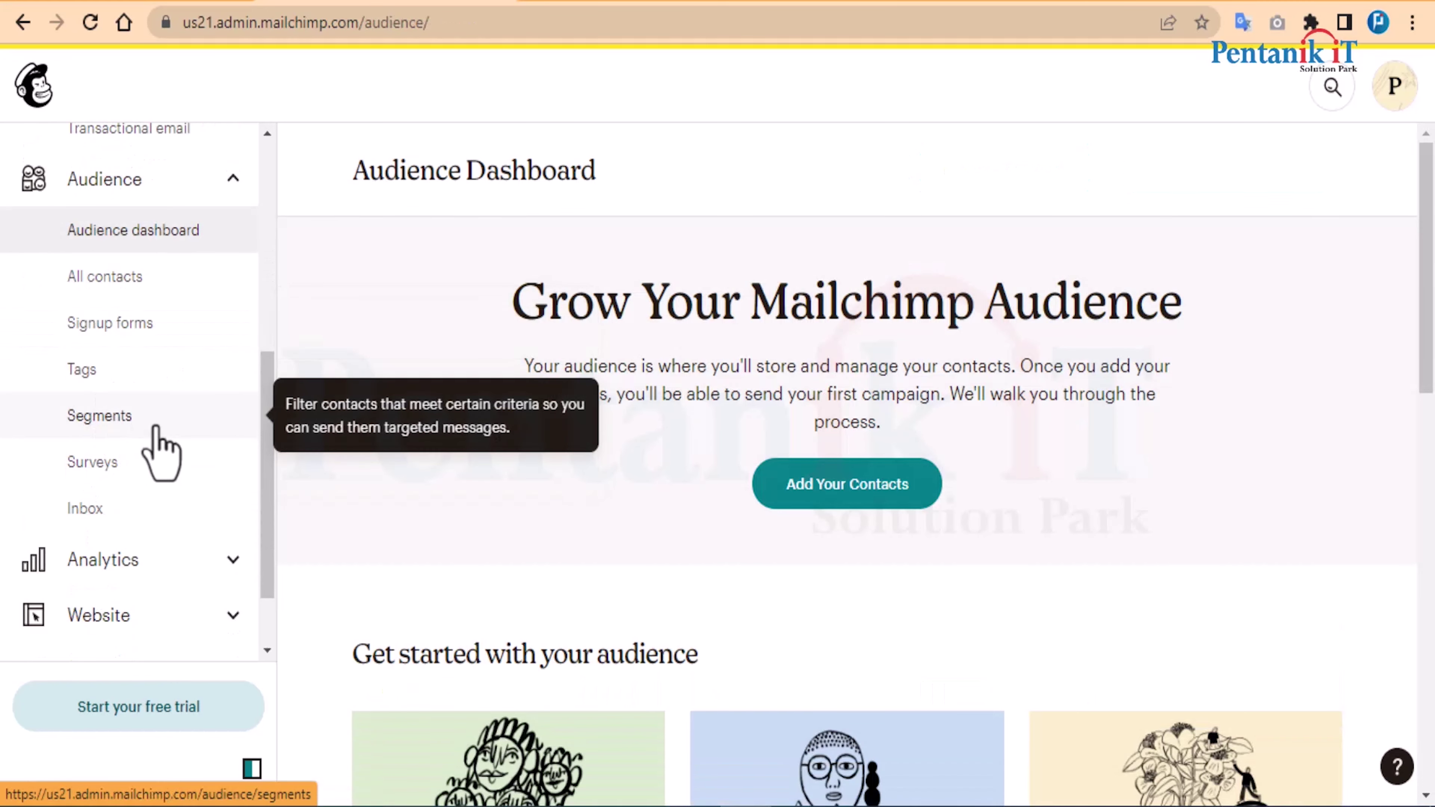
pyautogui.click(110, 328)
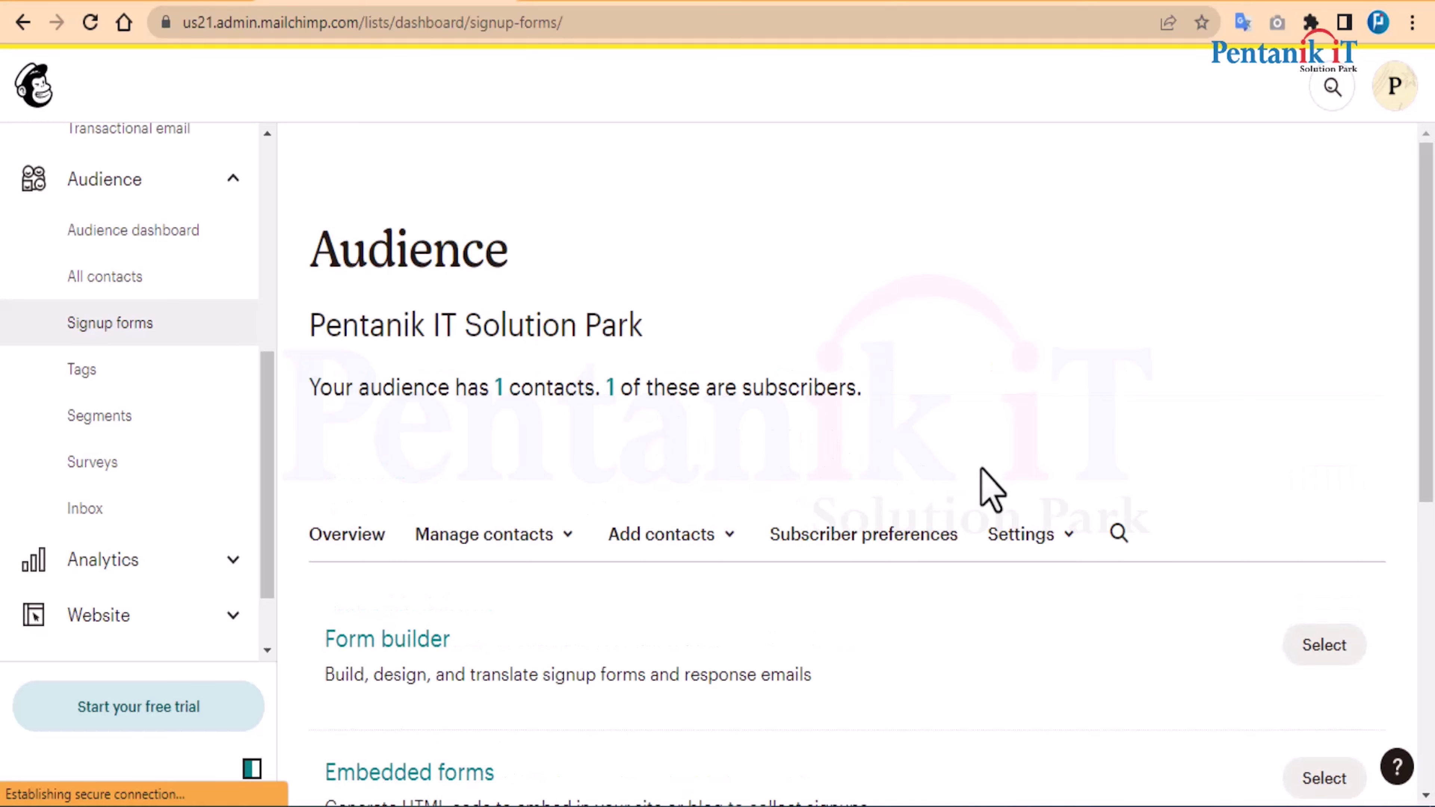
# - Examine the signup form options from Form builder to Form integrations, highlighting the Subscriber pop-up entry and its description
pyautogui.scroll(-5, 986, 489)
pyautogui.scroll(4, 984, 496)
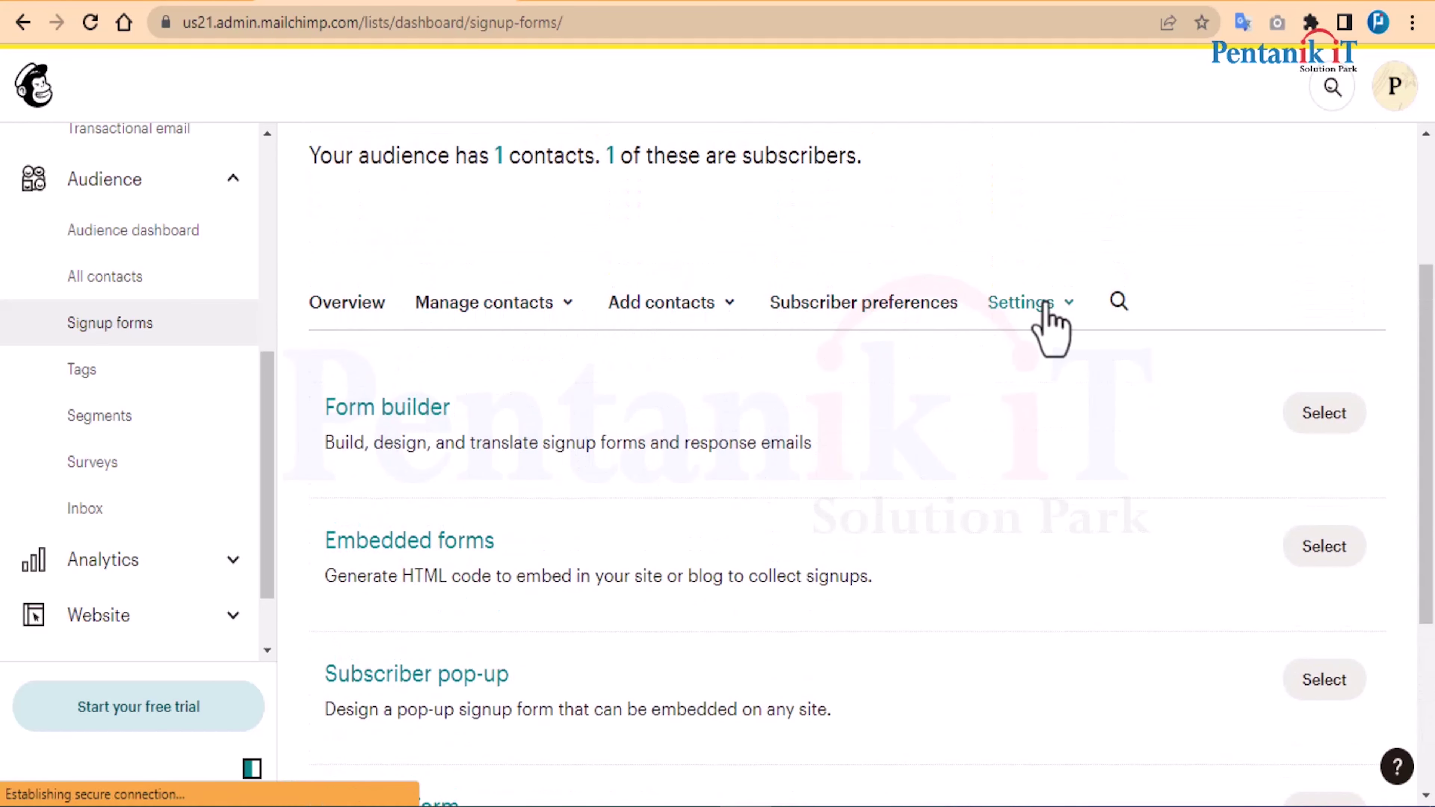
pyautogui.scroll(-4, 373, 340)
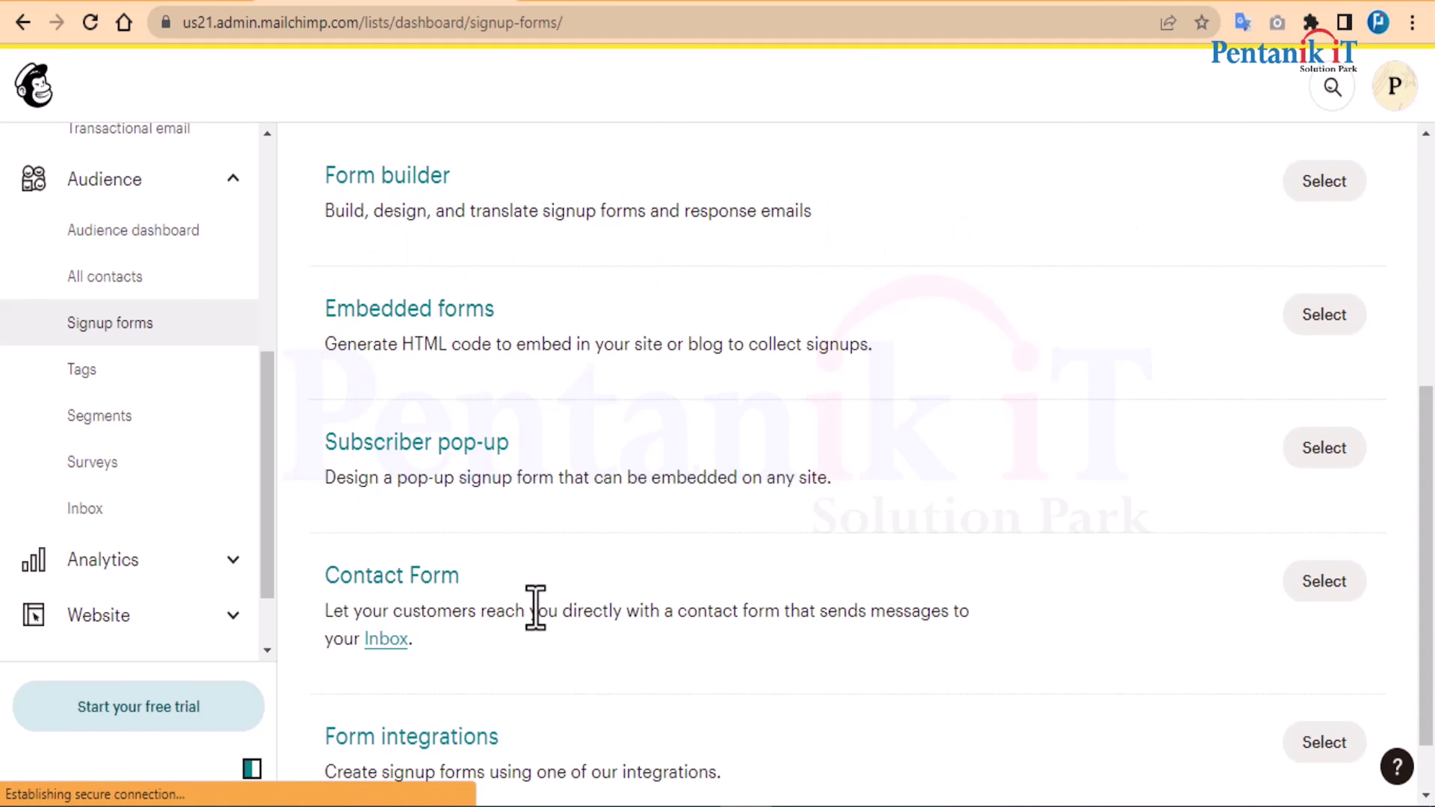
pyautogui.scroll(-2, 574, 619)
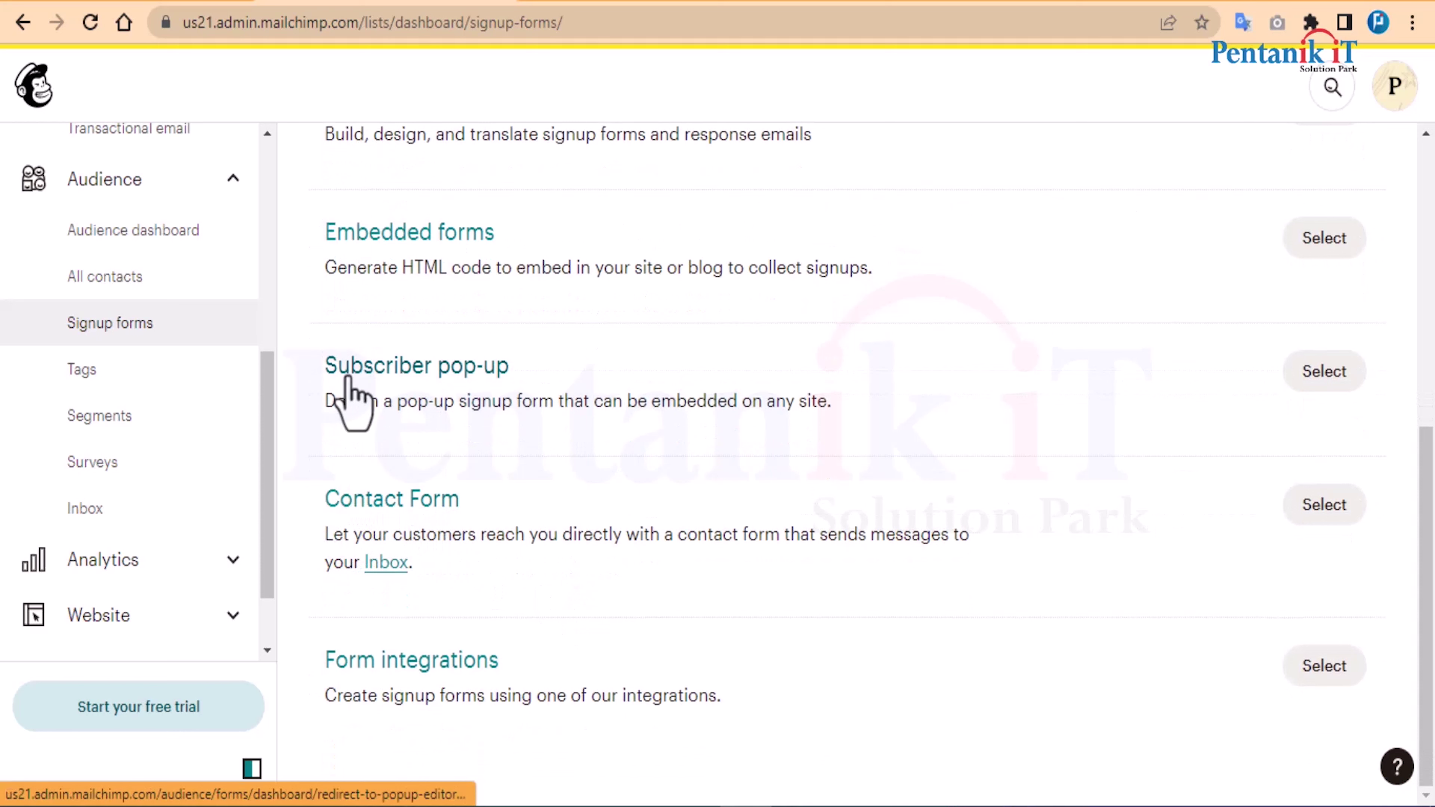
pyautogui.moveTo(314, 367); pyautogui.dragTo(512, 385)
pyautogui.tripleClick(444, 408)
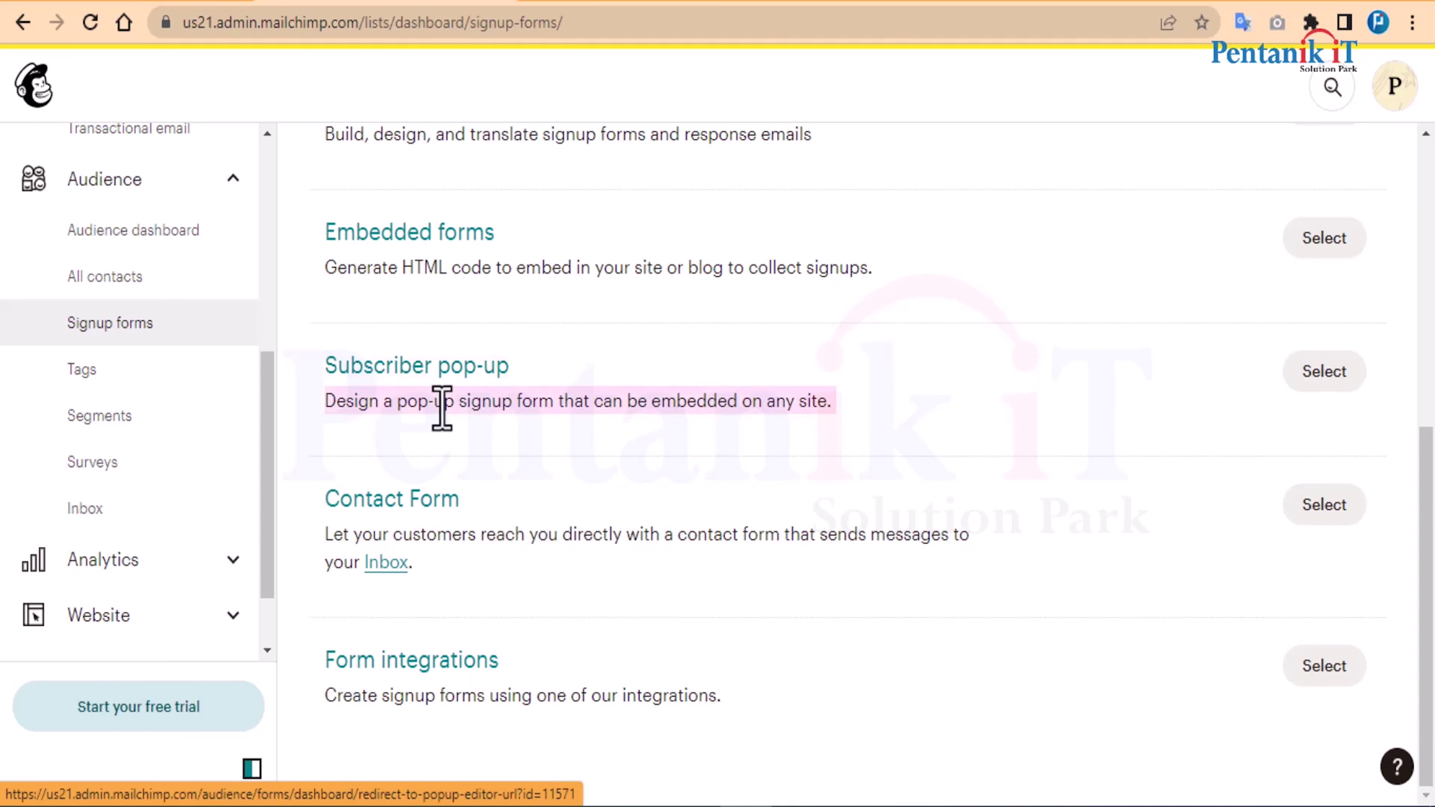
pyautogui.moveTo(530, 369); pyautogui.dragTo(314, 363)
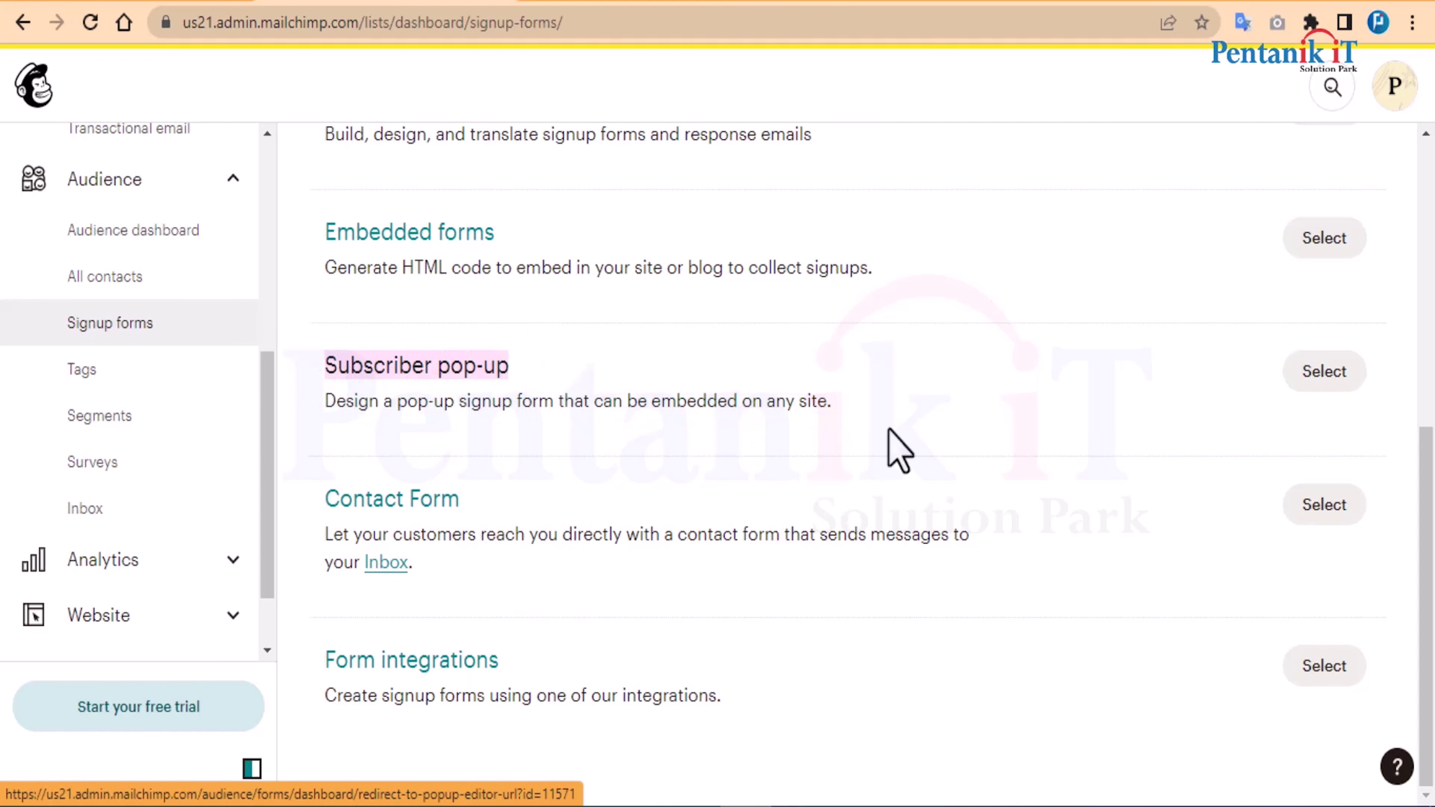
pyautogui.tripleClick(899, 450)
pyautogui.scroll(5, 672, 537)
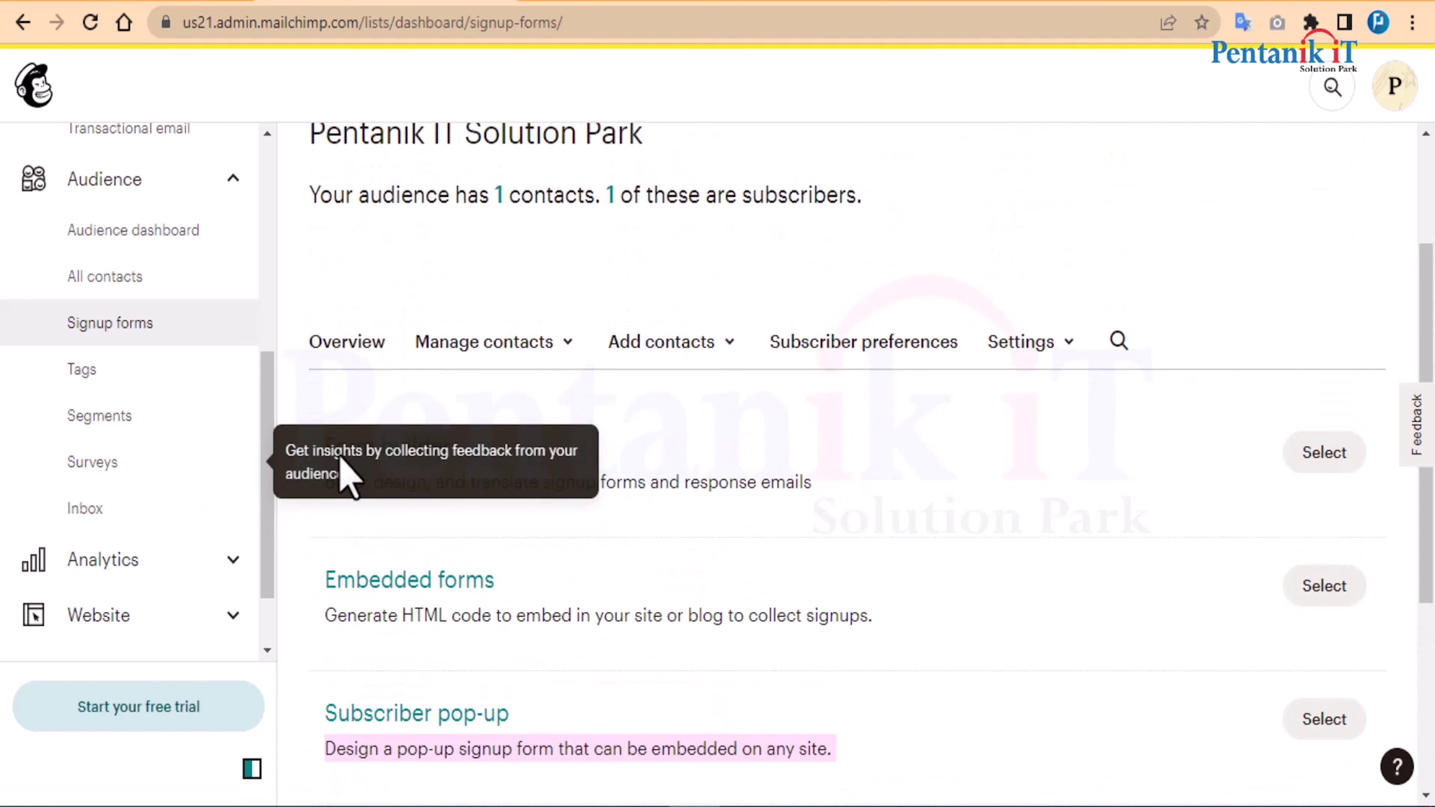
pyautogui.scroll(-2, 729, 486)
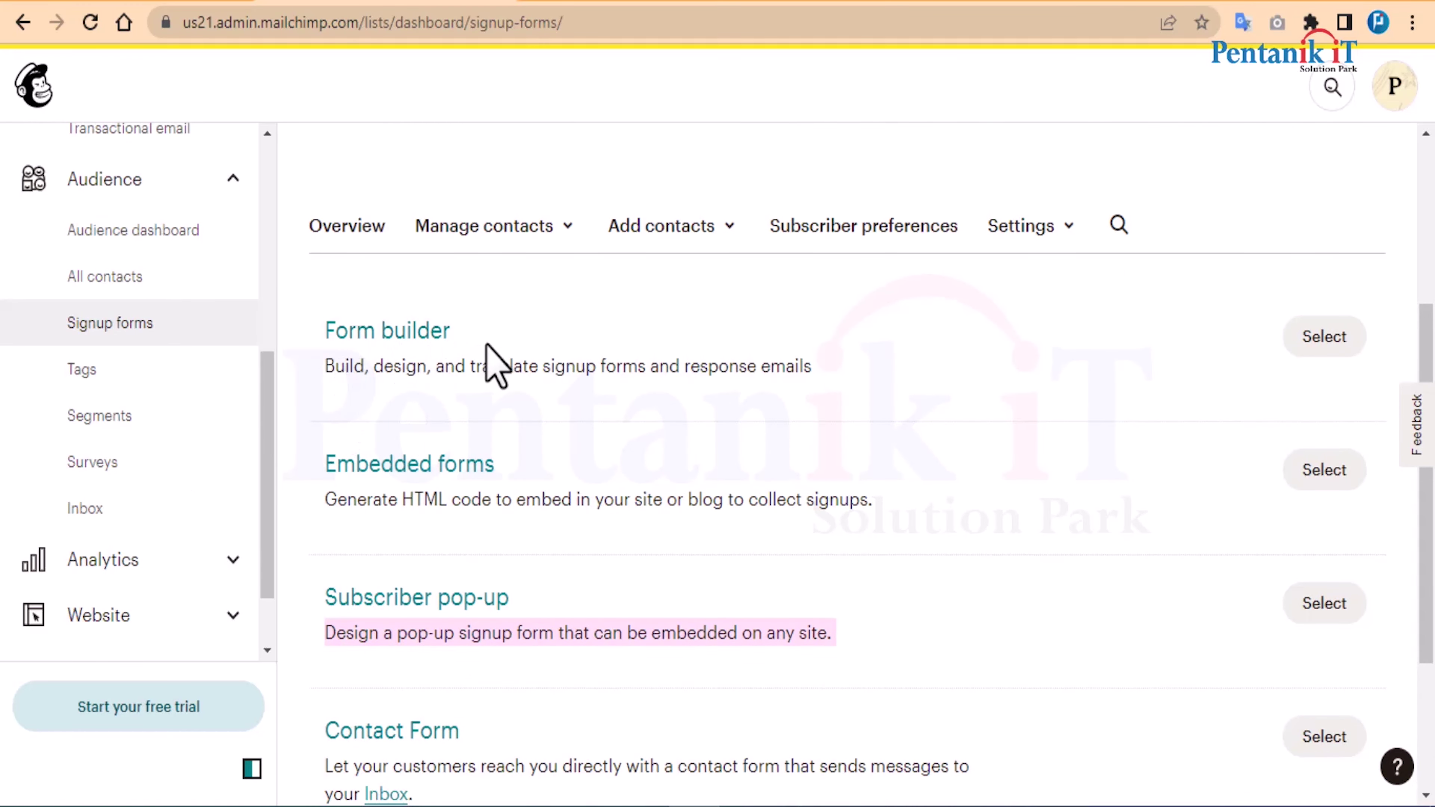
pyautogui.scroll(-4, 604, 497)
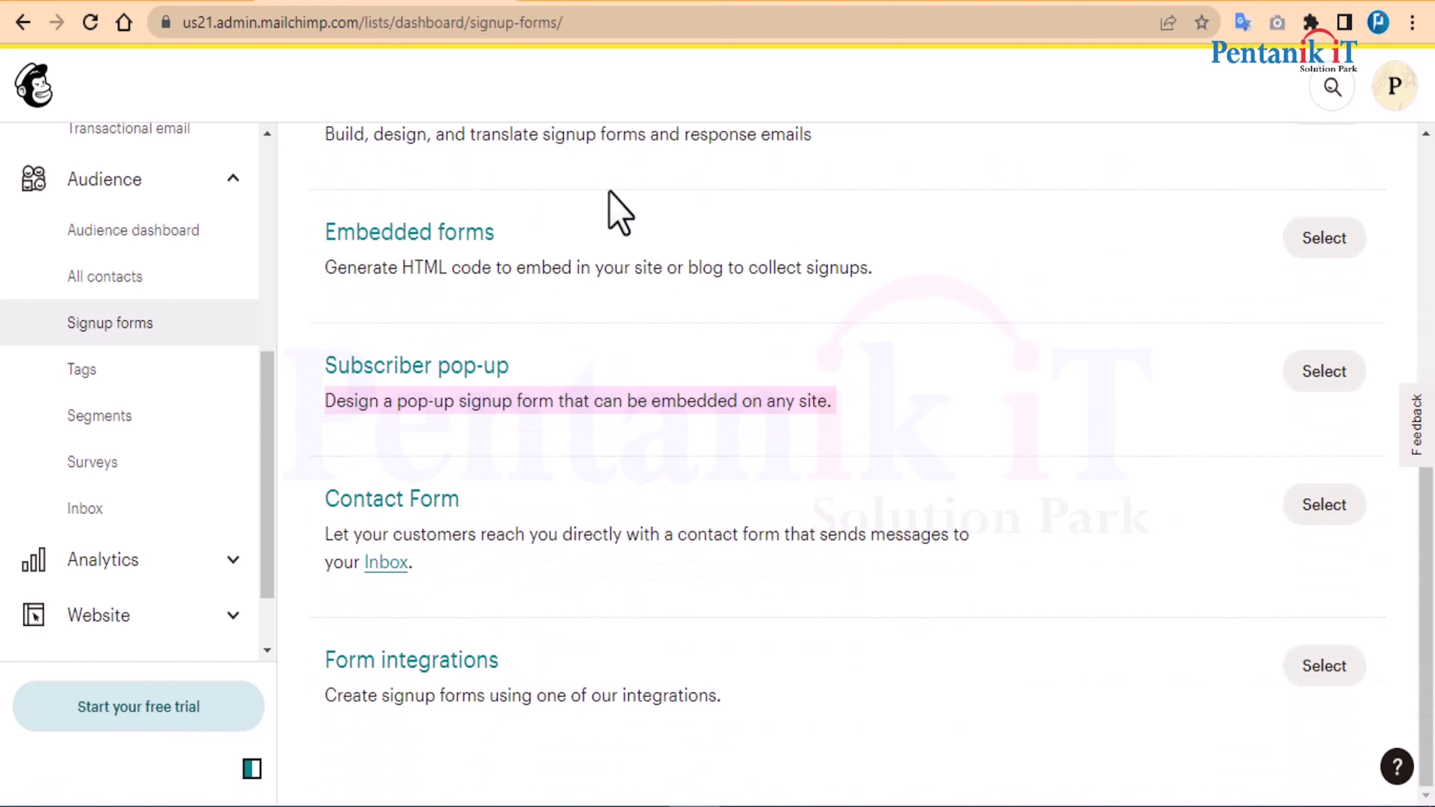
pyautogui.scroll(6, 806, 418)
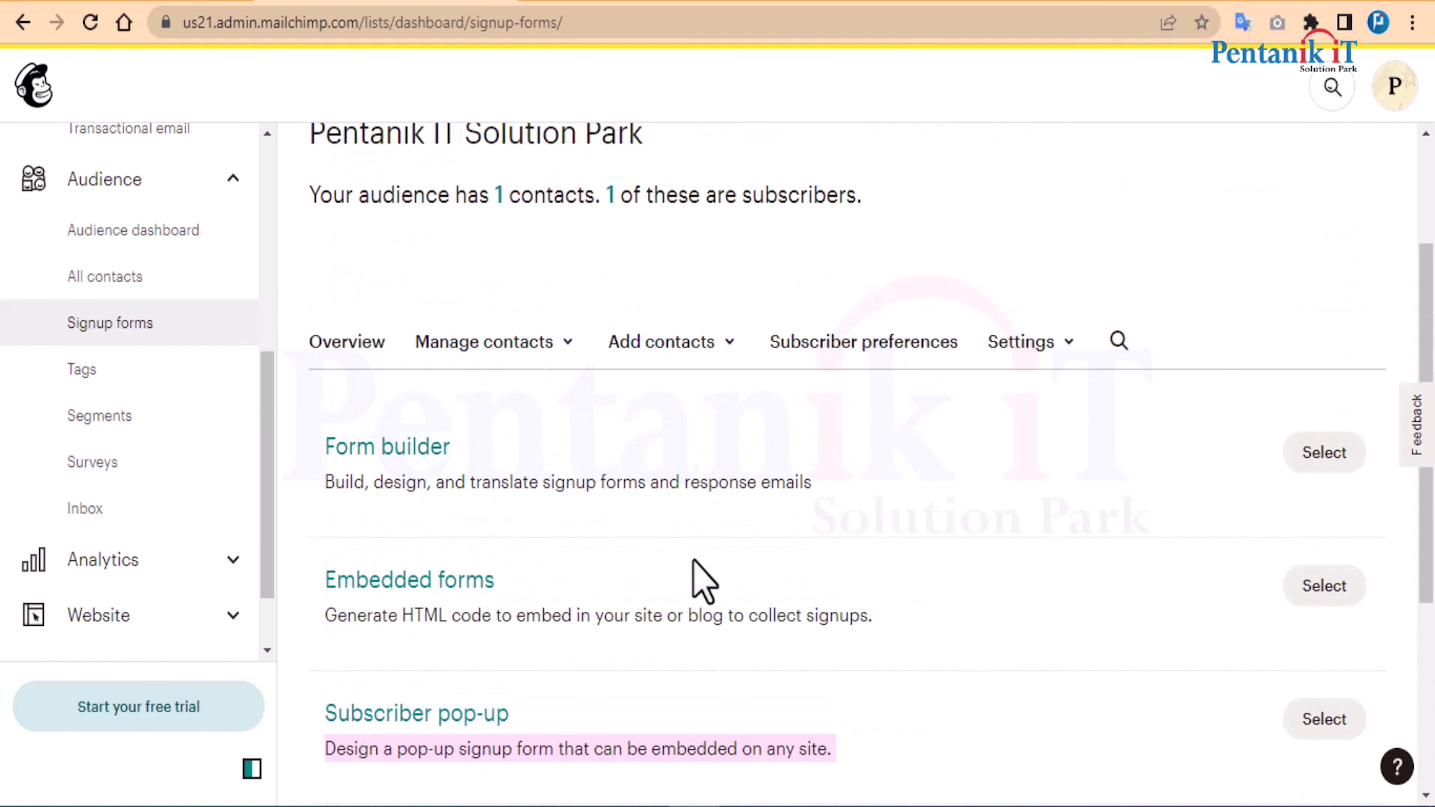
pyautogui.scroll(-4, 572, 588)
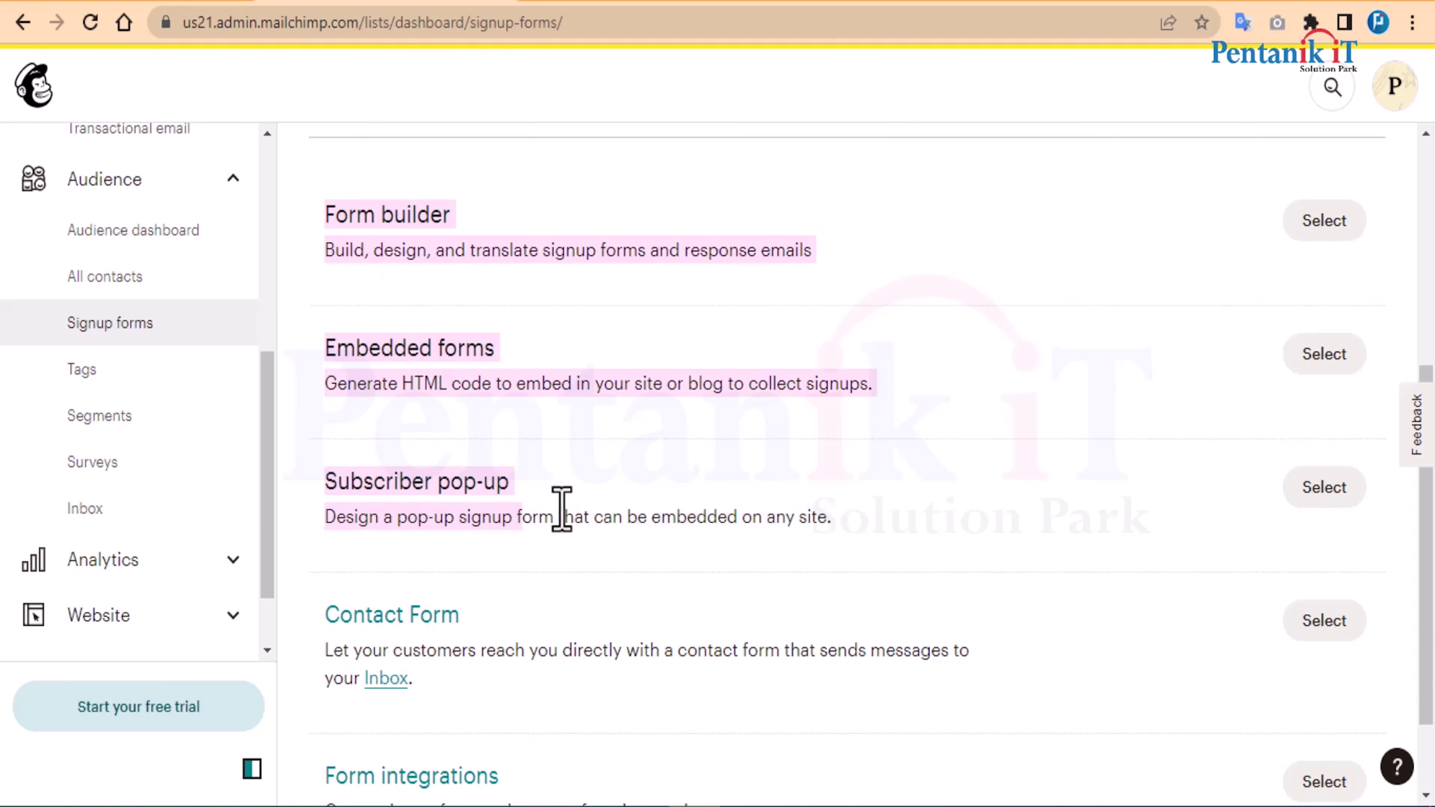
# - Switch to the GetResponse home page and the Zoho Campaigns page, and examine the fields of their sign-up forms
pyautogui.click(634, 1)
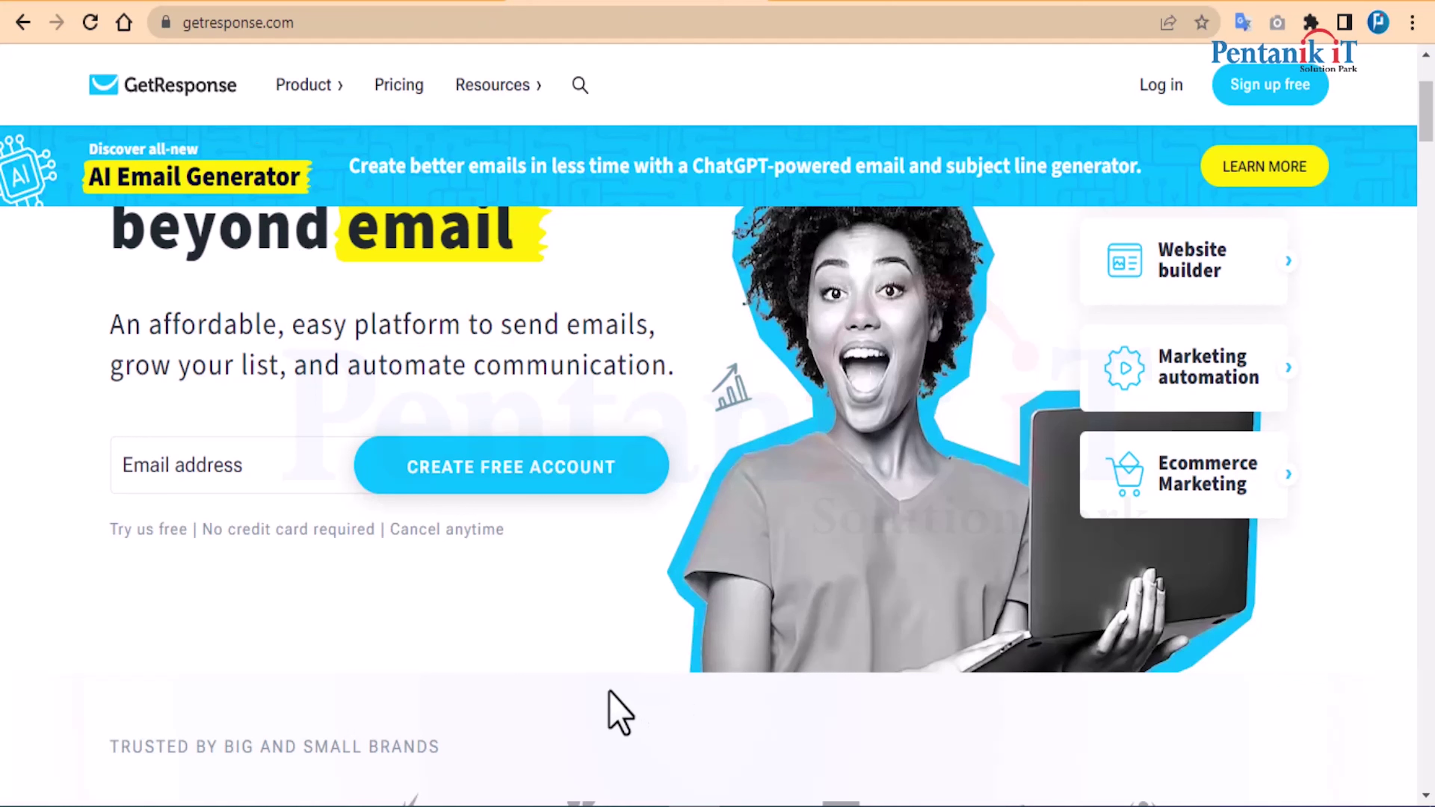
pyautogui.click(151, 465)
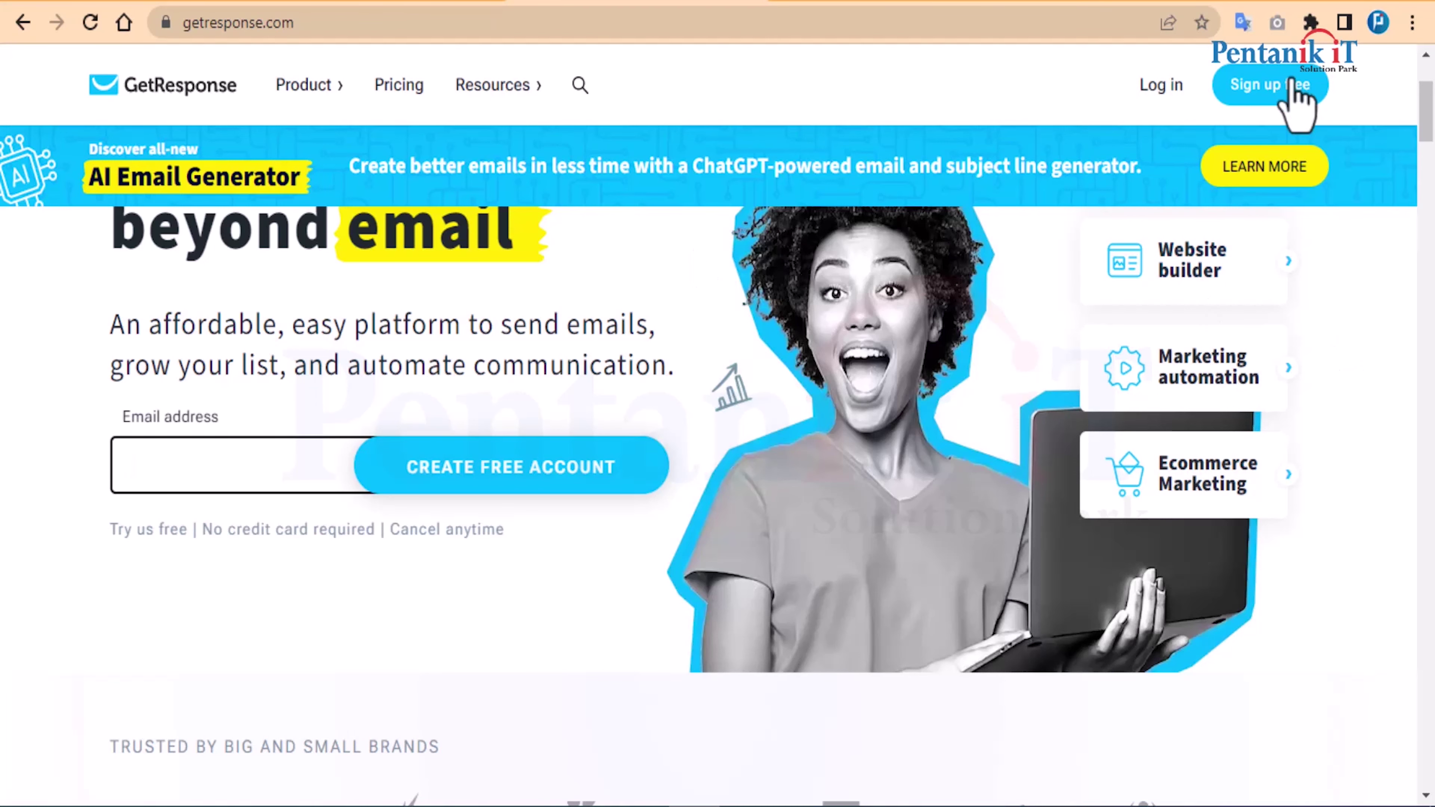
pyautogui.click(869, 7)
pyautogui.scroll(-2, 1300, 469)
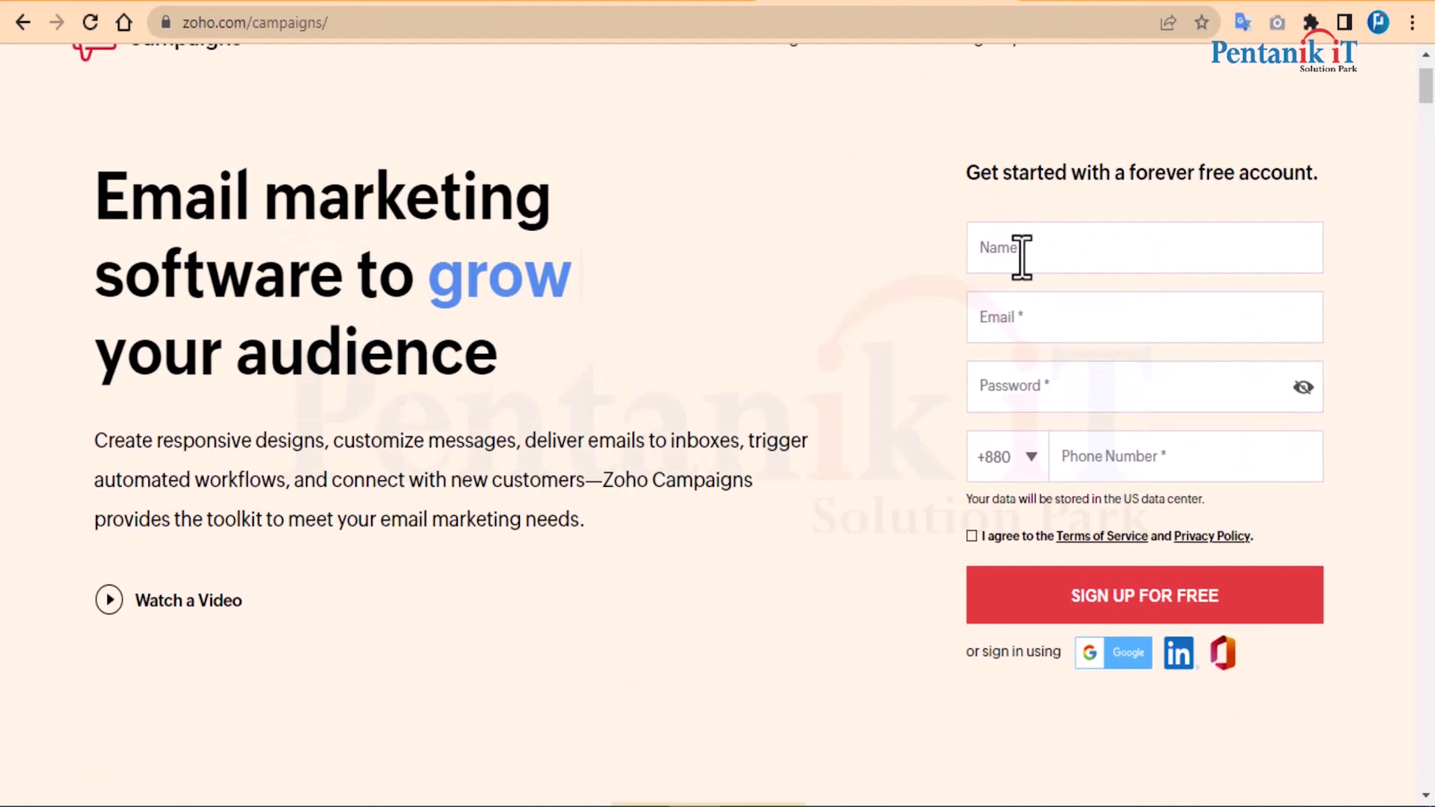
pyautogui.click(1137, 255)
pyautogui.click(1040, 326)
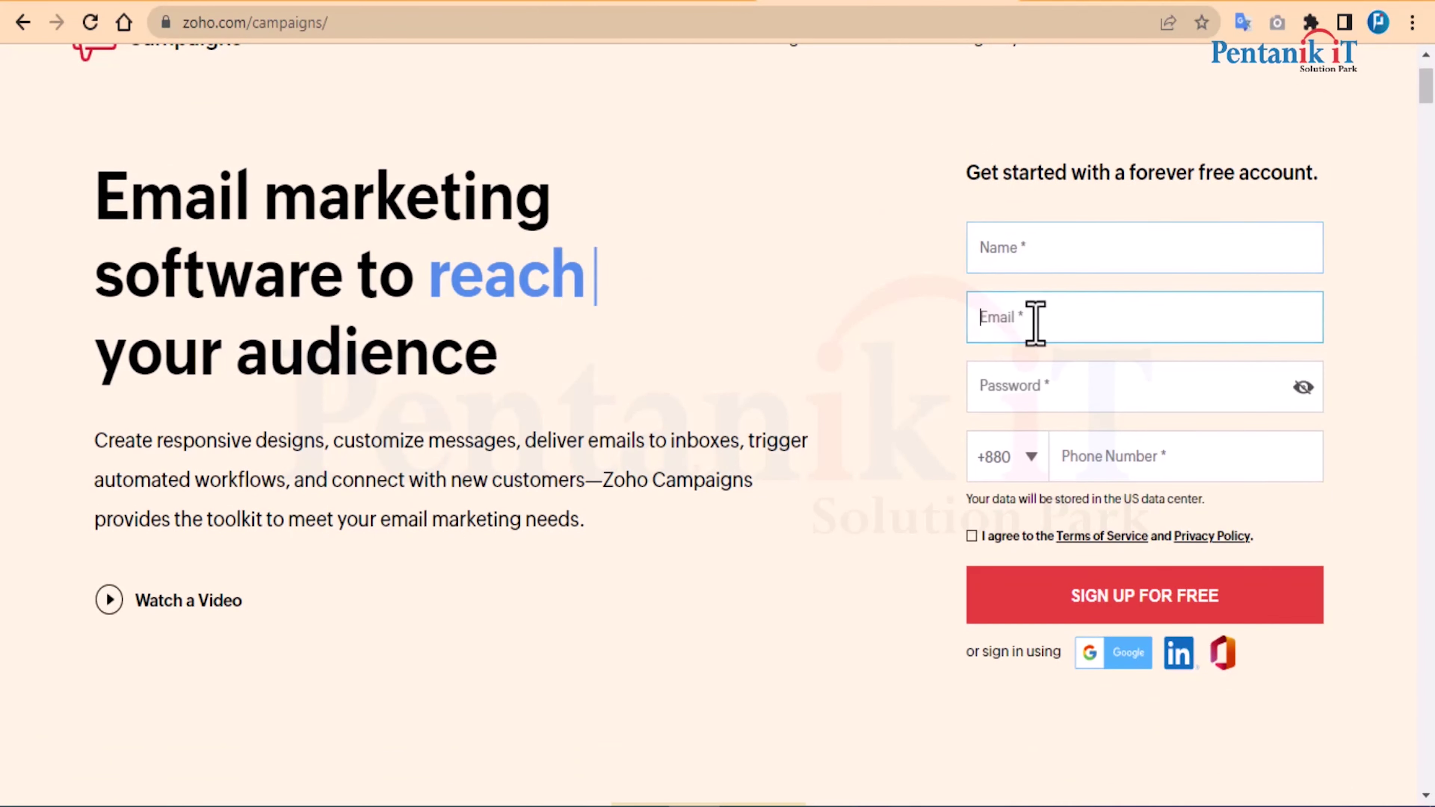
pyautogui.click(1047, 395)
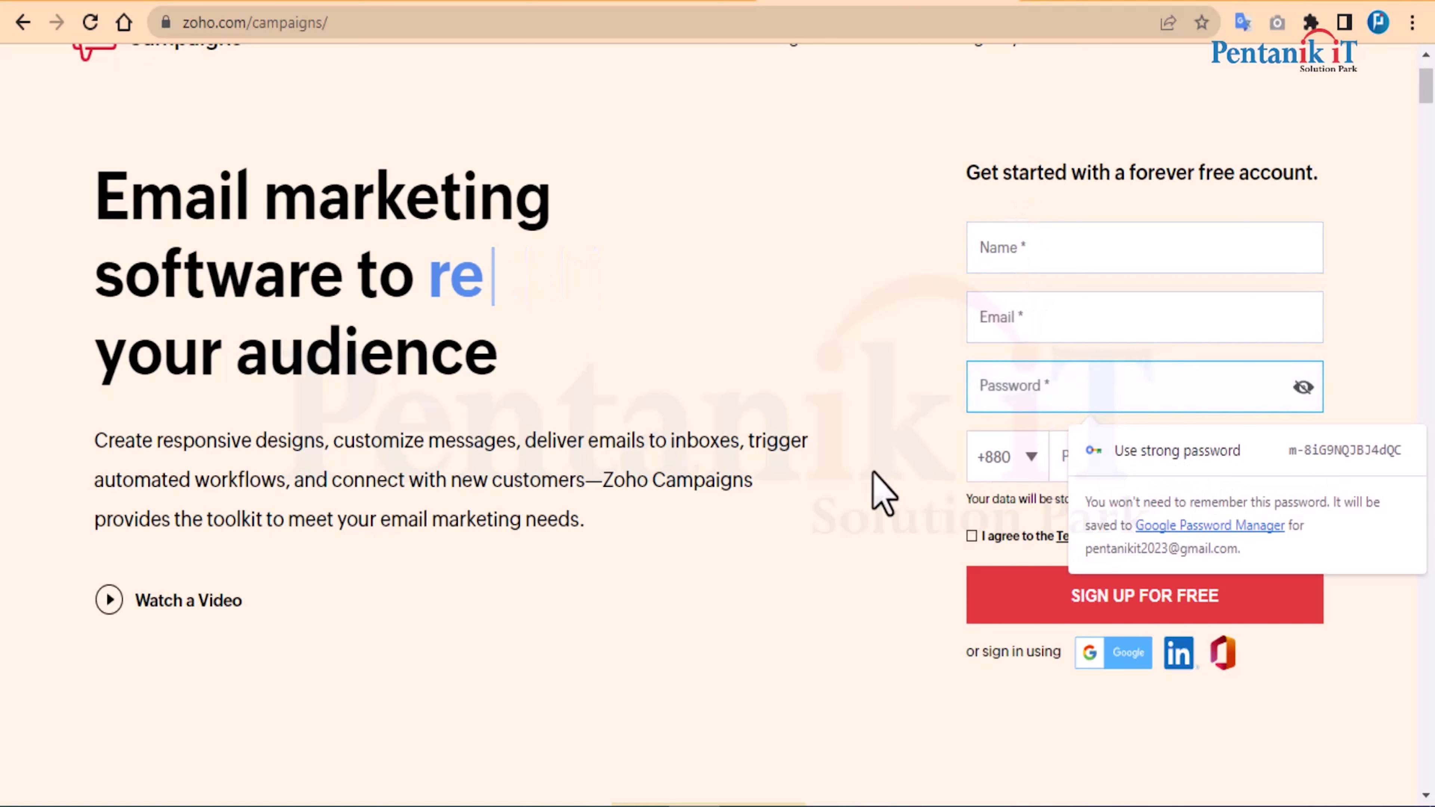
pyautogui.click(883, 495)
pyautogui.click(1169, 459)
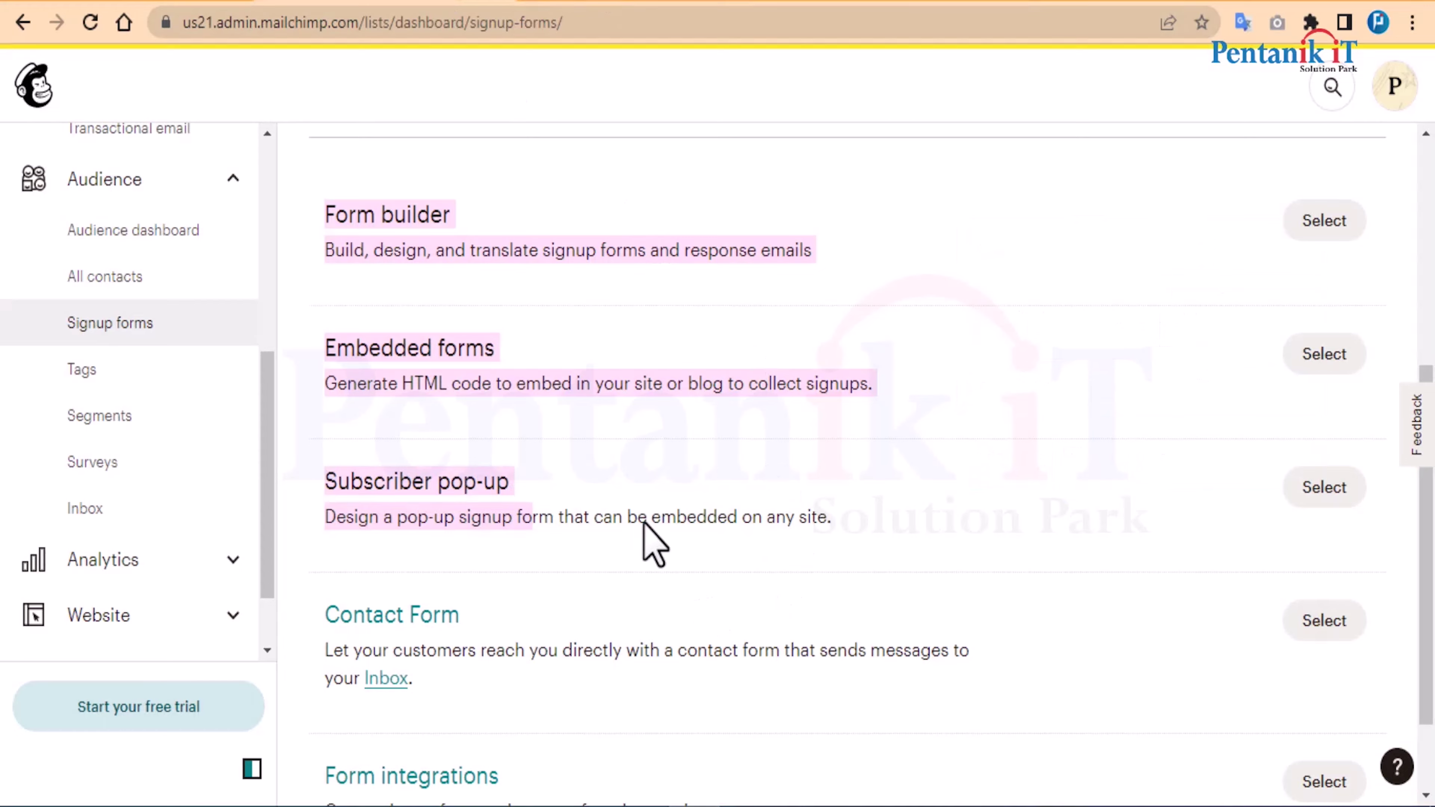
# - Return to Mailchimp's signup forms list and open the Subscriber pop-up option in its editor
pyautogui.scroll(-2, 730, 564)
pyautogui.scroll(2, 391, 545)
pyautogui.scroll(2, 522, 475)
pyautogui.scroll(-3, 529, 497)
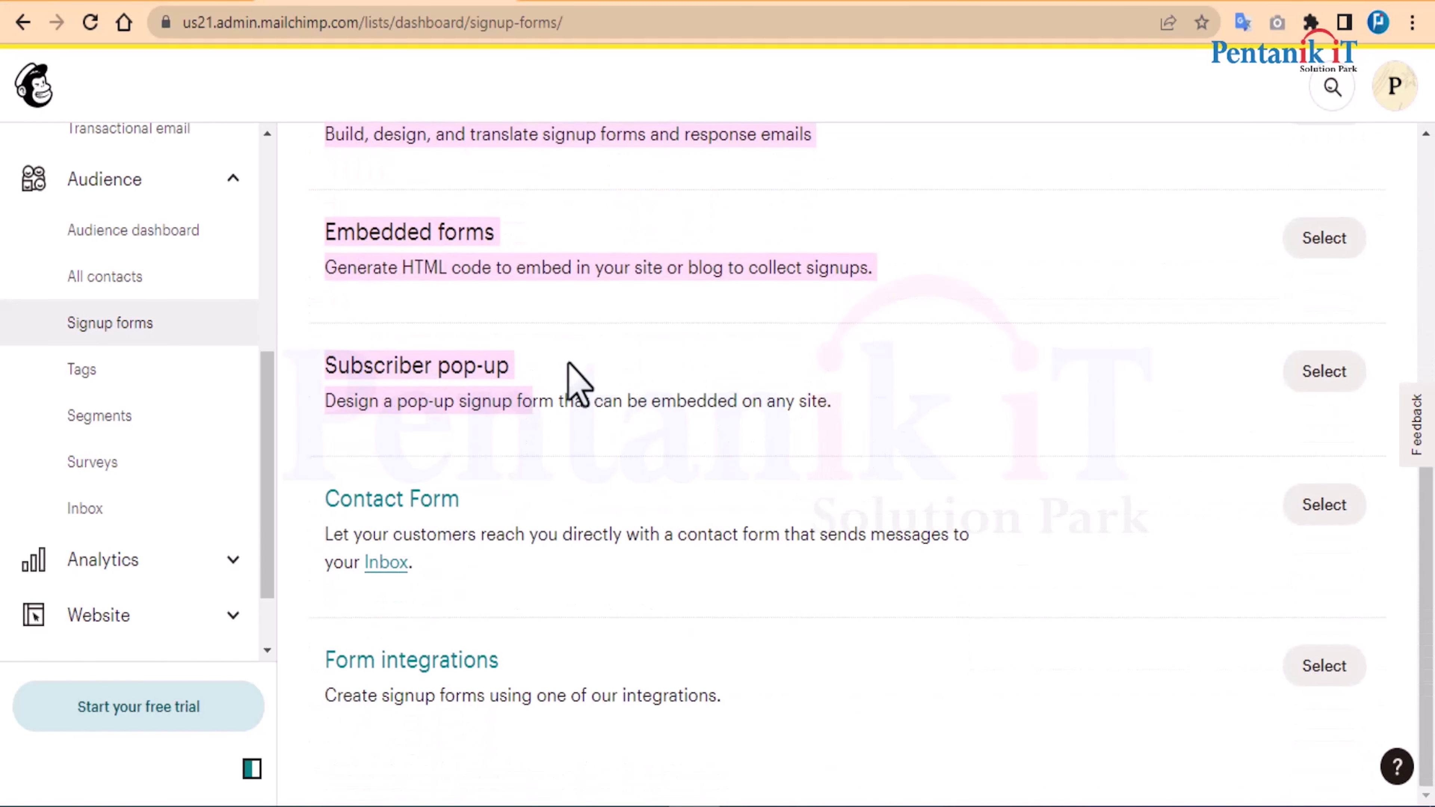
pyautogui.click(1327, 375)
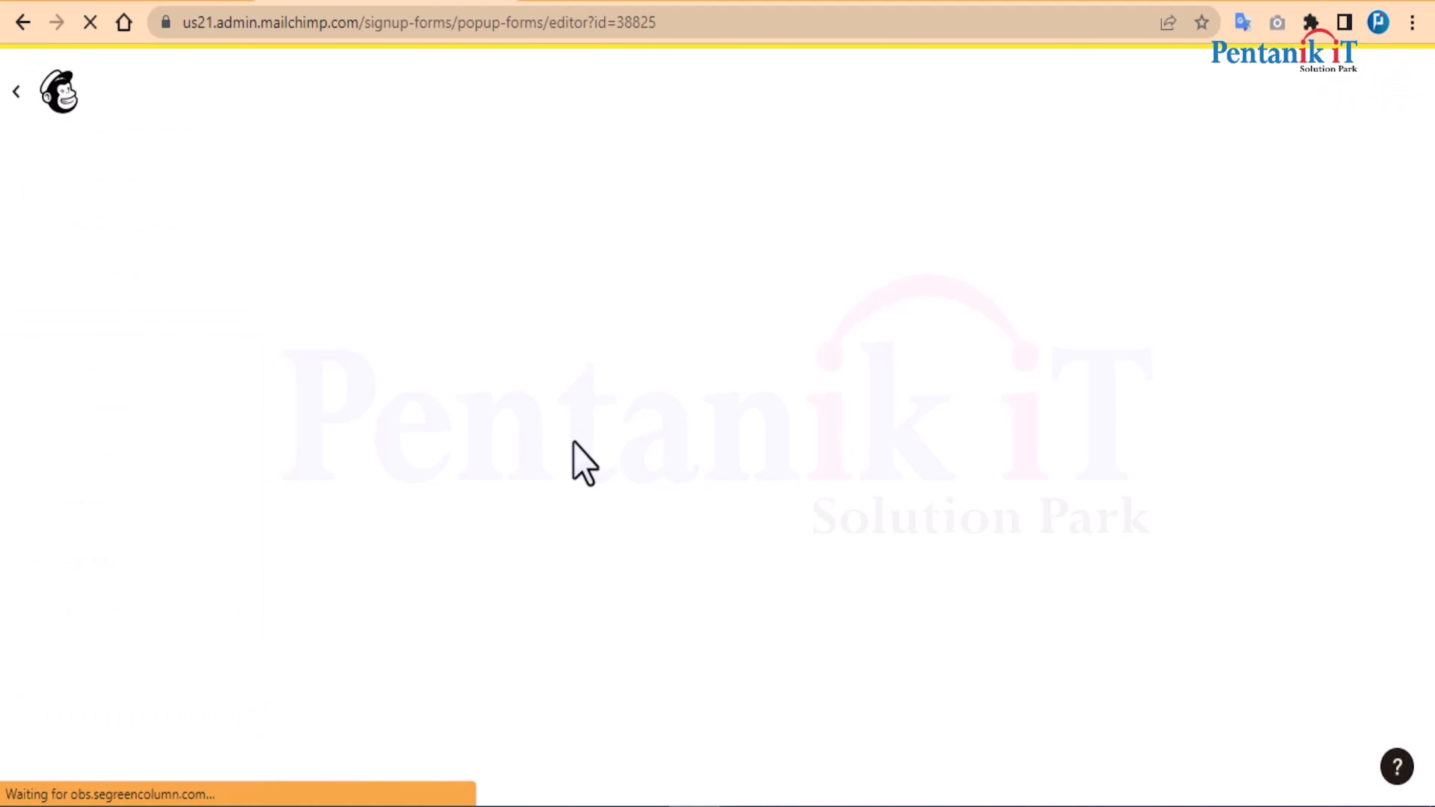
# - Look over the default newsletter pop-up form and its success message in the builder, and return to the Form view
pyautogui.scroll(-4, 689, 543)
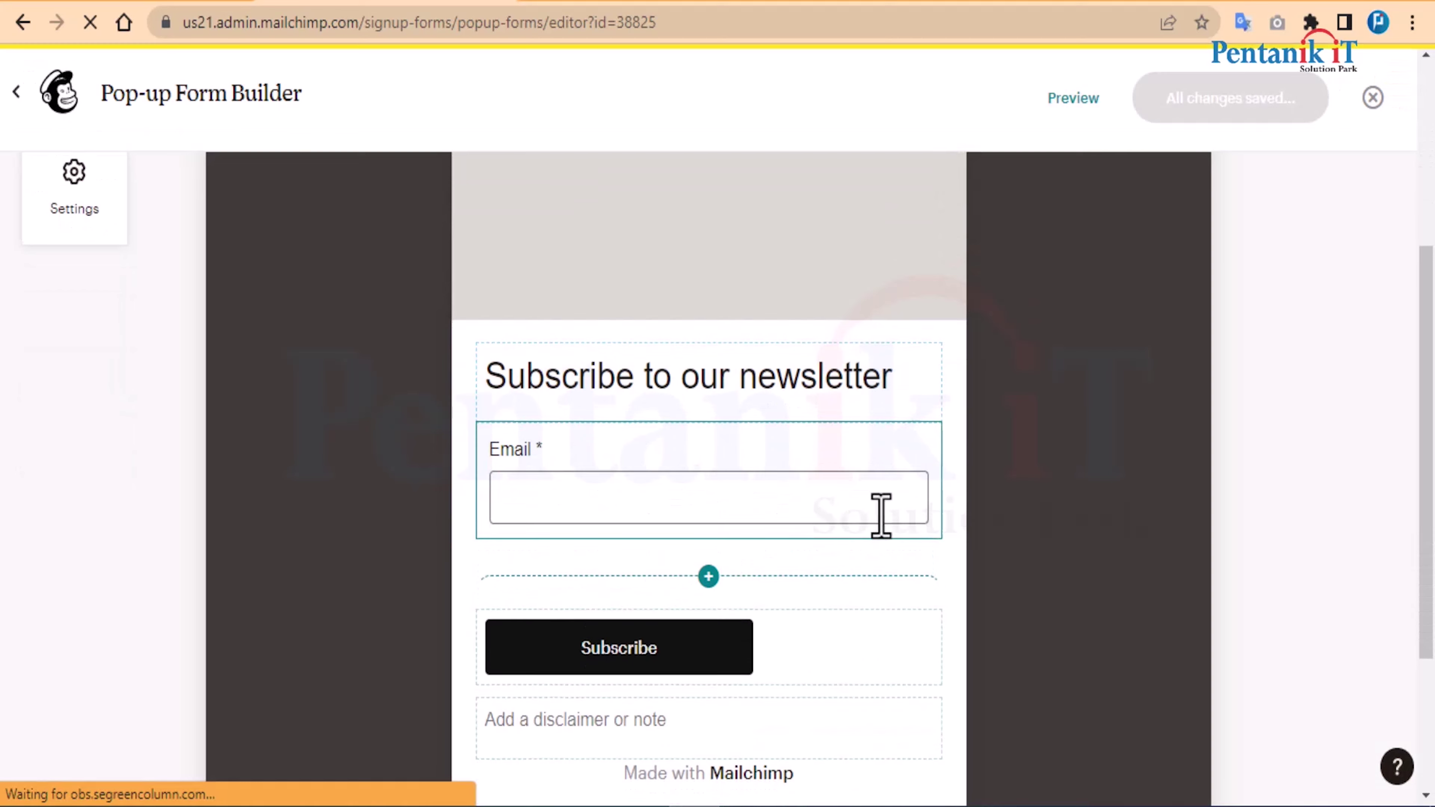
pyautogui.scroll(4, 848, 566)
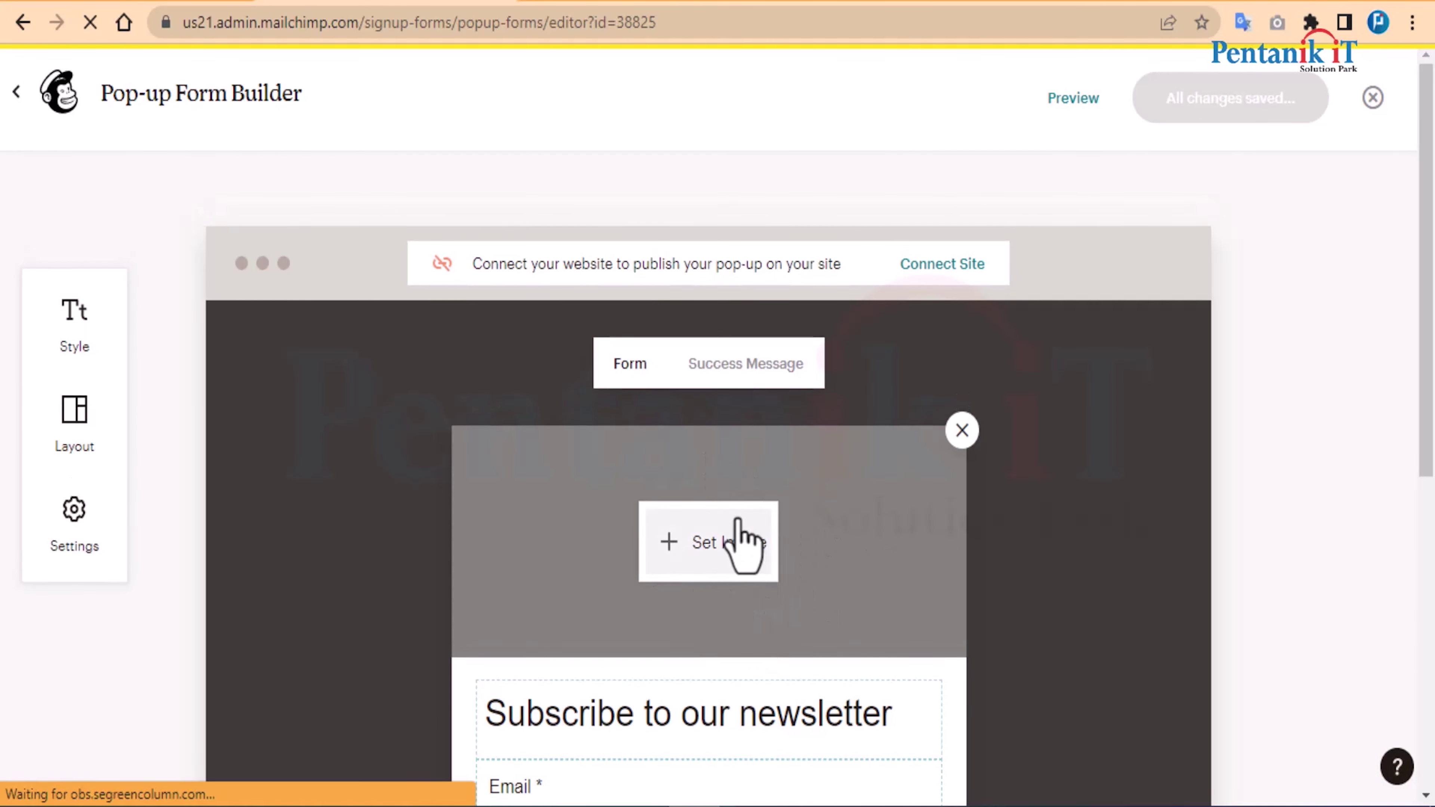
pyautogui.scroll(-4, 741, 544)
pyautogui.scroll(4, 706, 480)
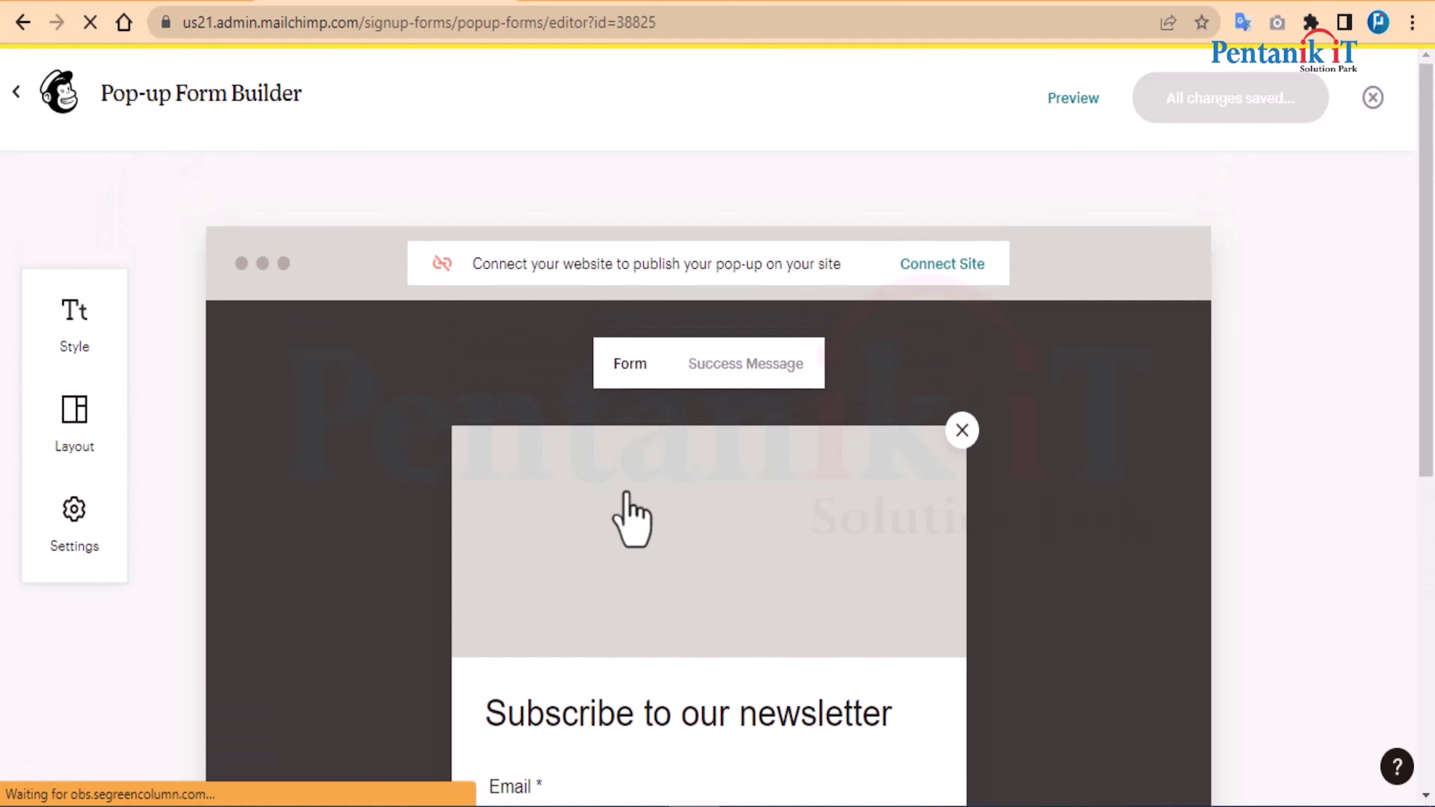
pyautogui.scroll(-5, 631, 521)
pyautogui.scroll(5, 791, 480)
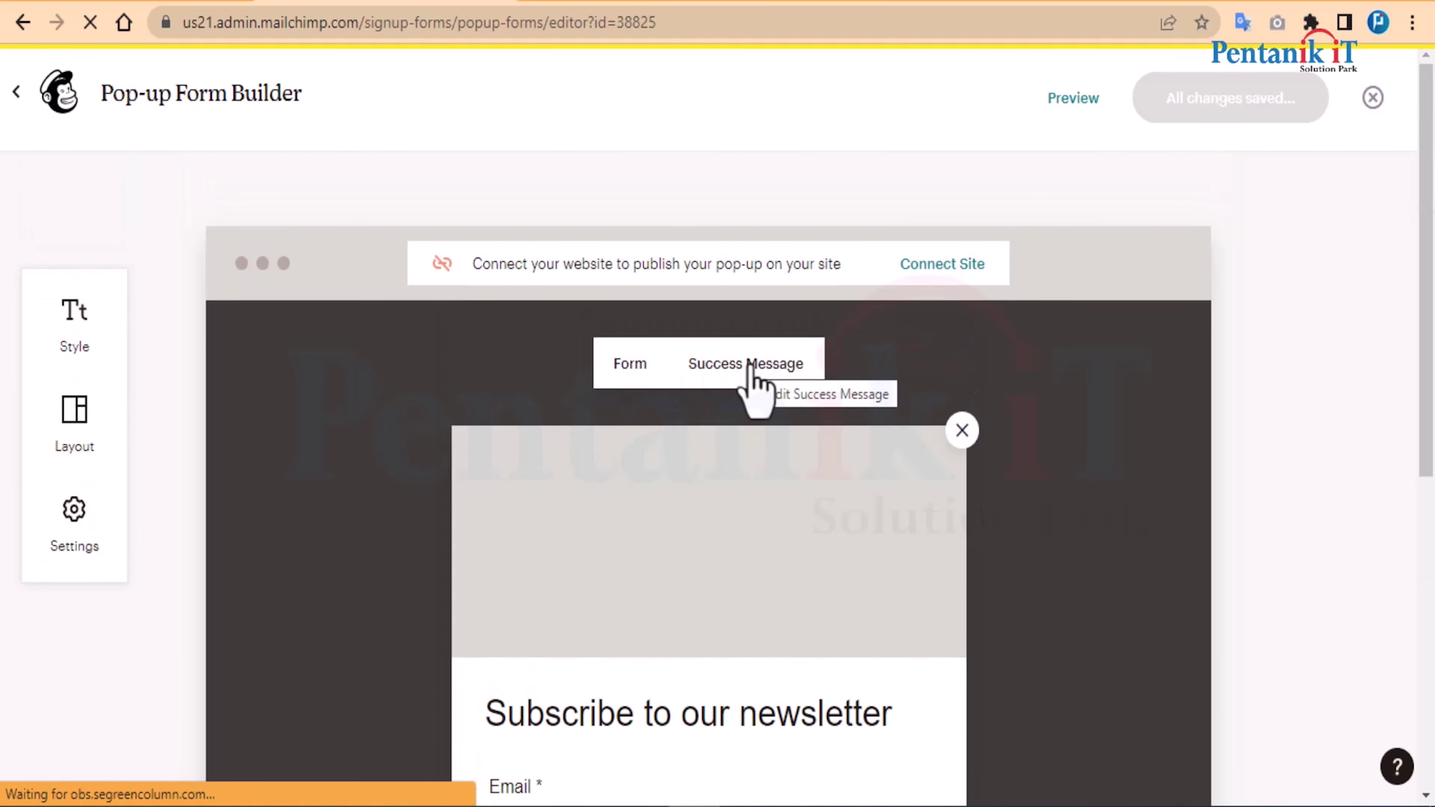
pyautogui.click(757, 373)
pyautogui.scroll(-4, 1040, 497)
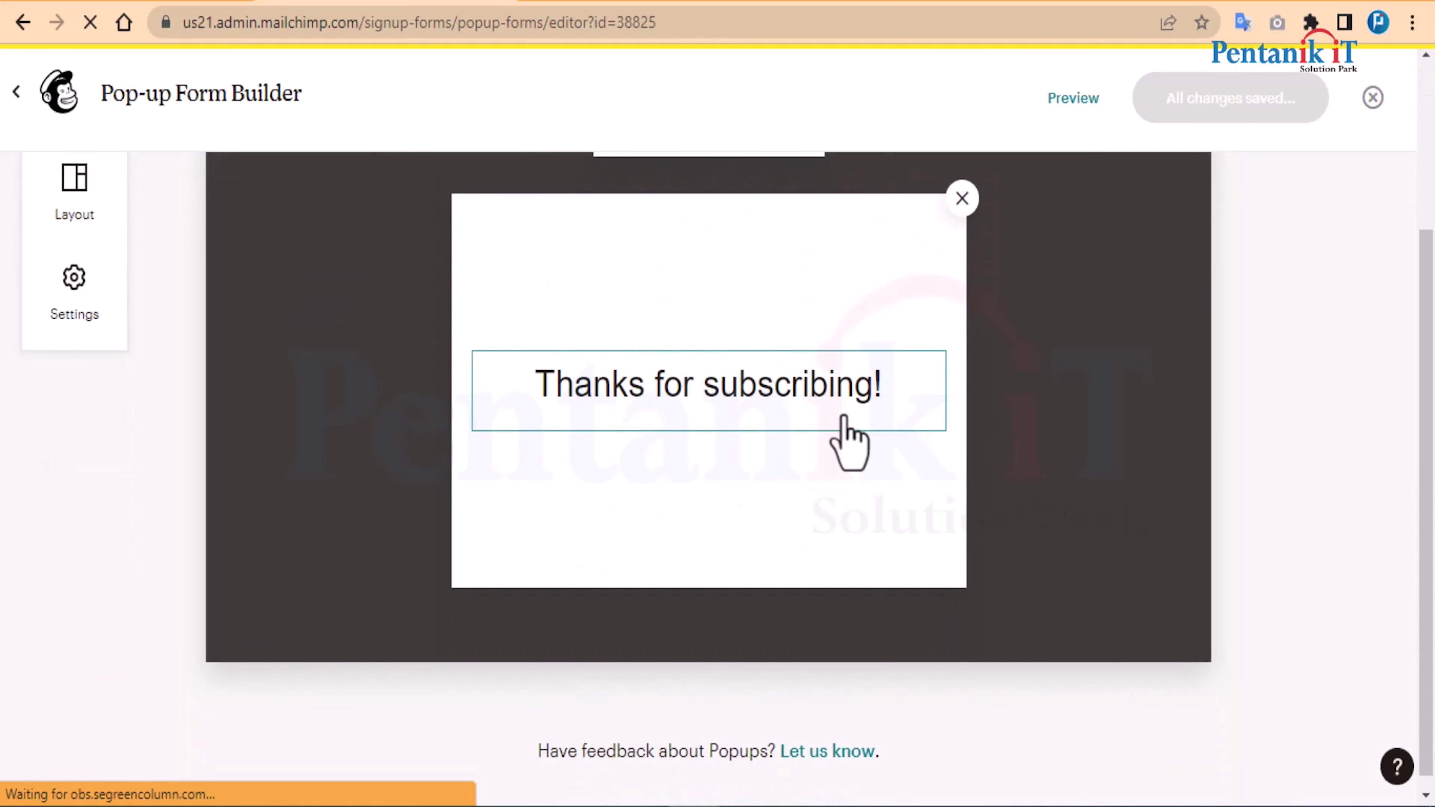
pyautogui.scroll(2, 781, 377)
pyautogui.click(631, 363)
pyautogui.scroll(-1, 720, 469)
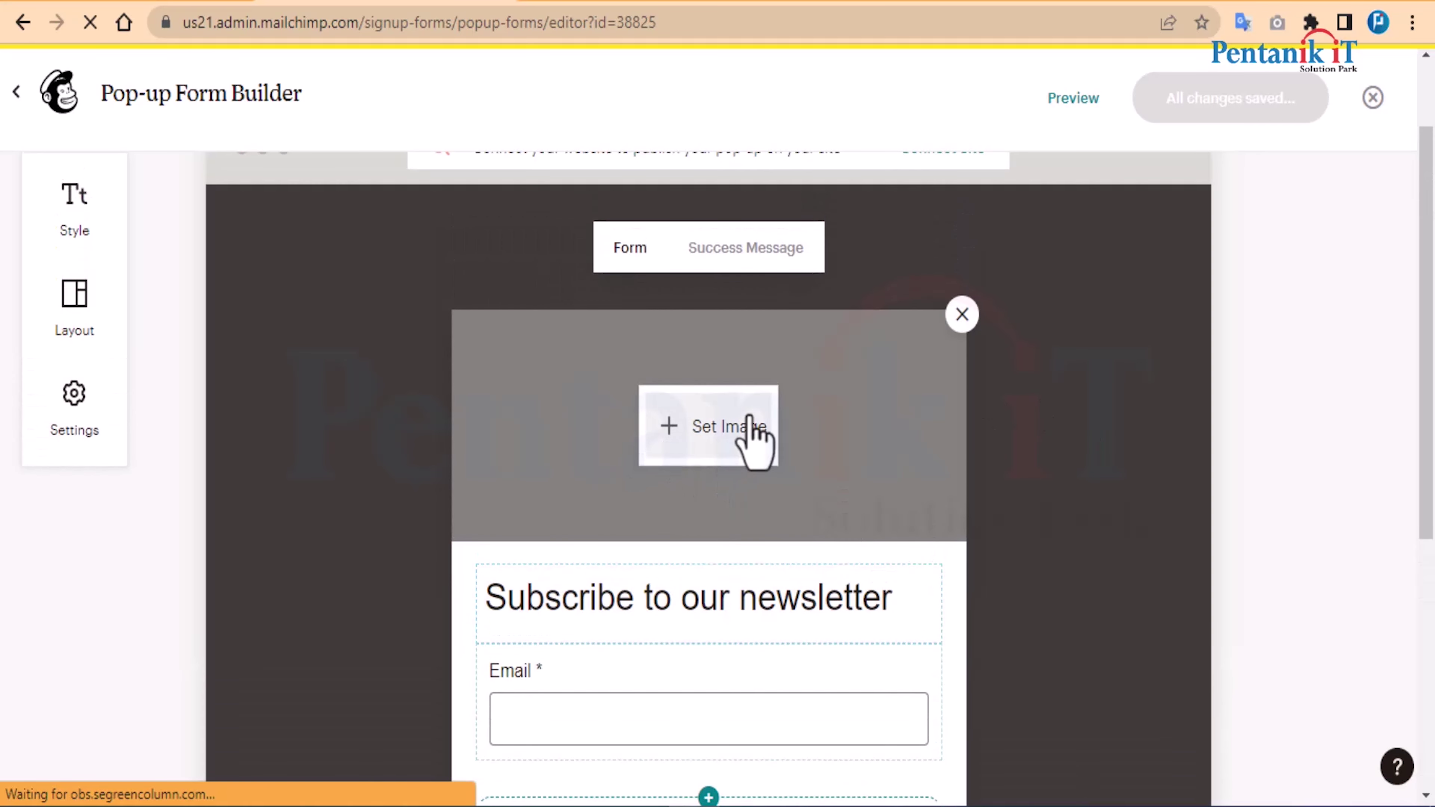
# - Close the browser tabs after the Mailchimp tab and open pentanikit.com in a new tab
pyautogui.rightClick(402, 2)
pyautogui.click(474, 316)
pyautogui.rightClick(423, 5)
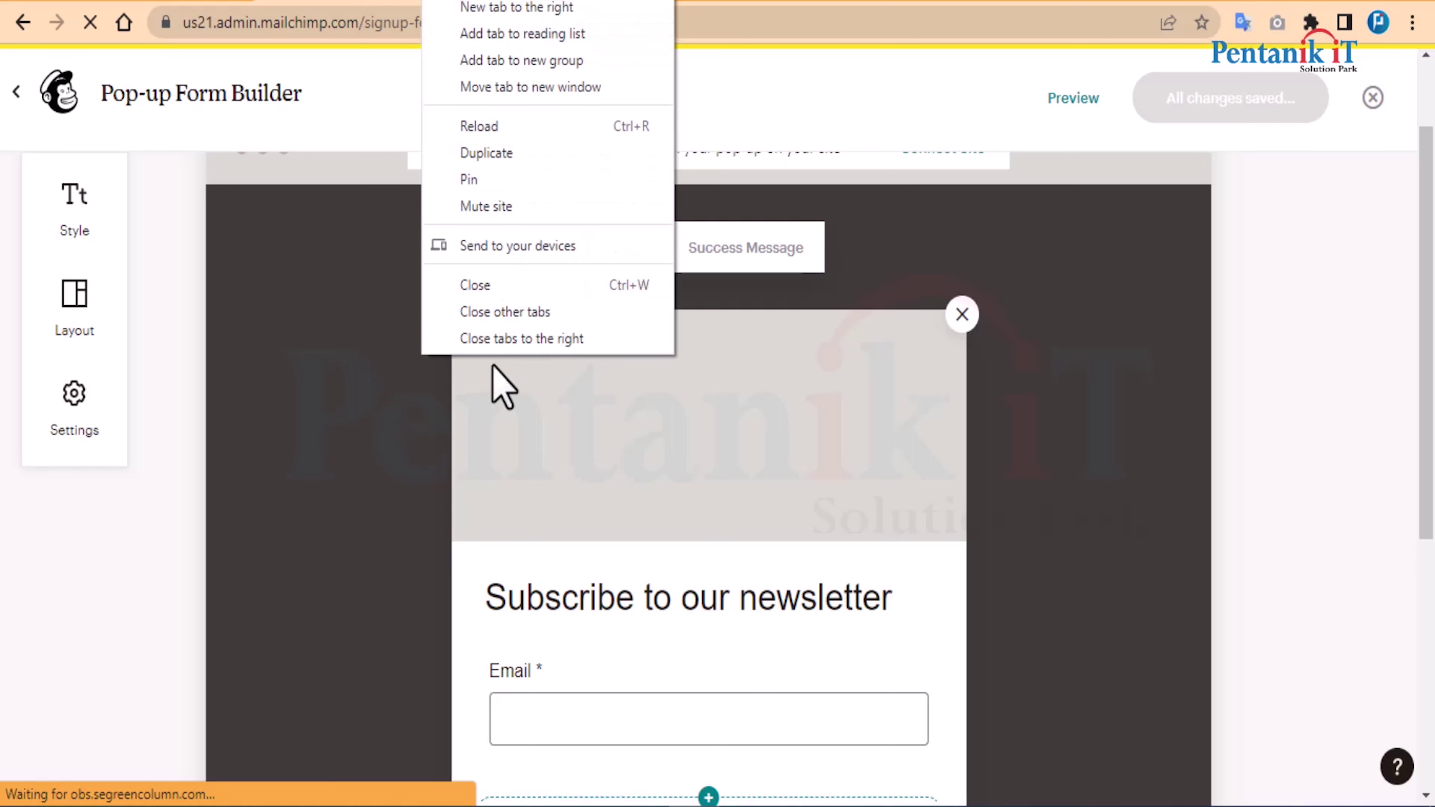
pyautogui.click(490, 340)
pyautogui.click(535, 6)
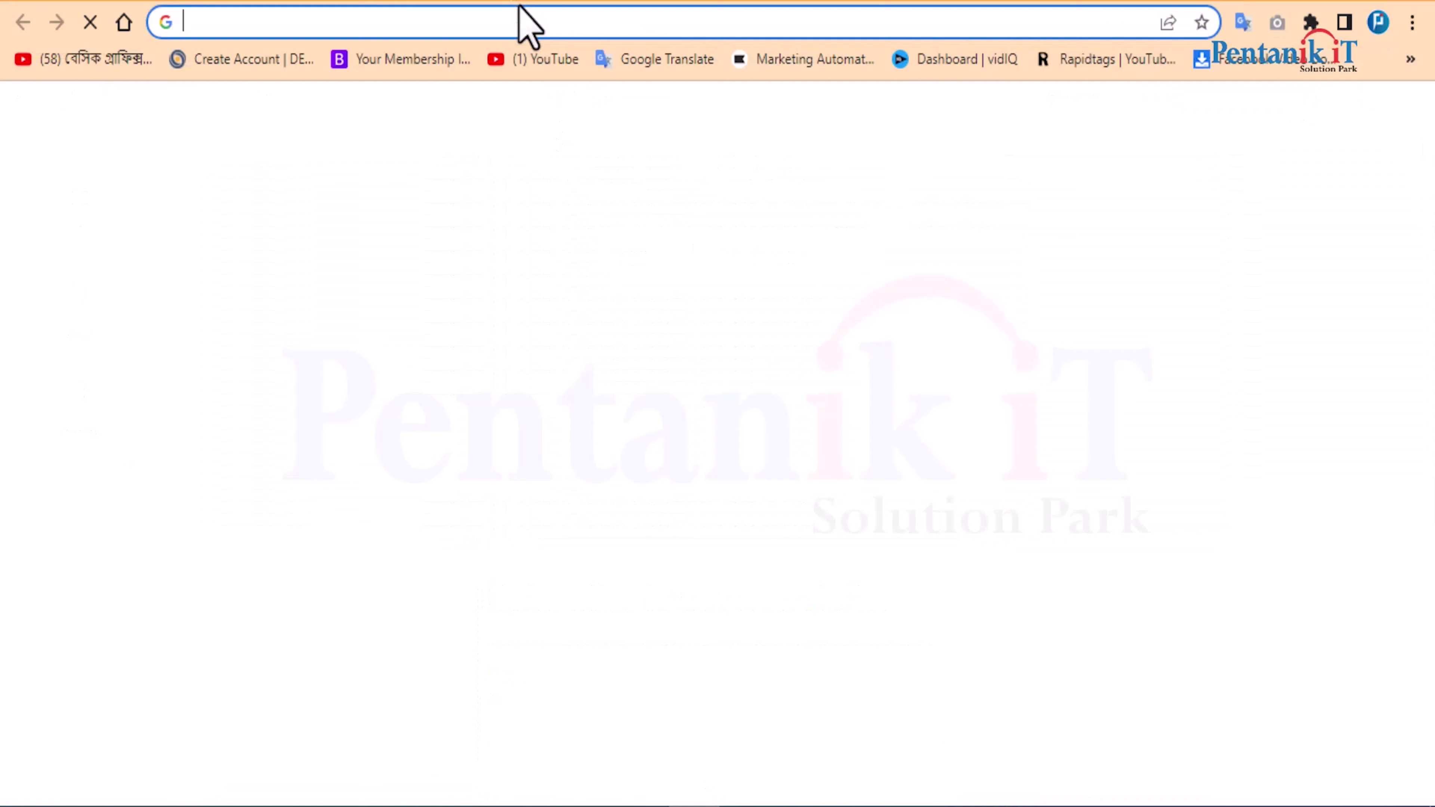
pyautogui.write('penta')
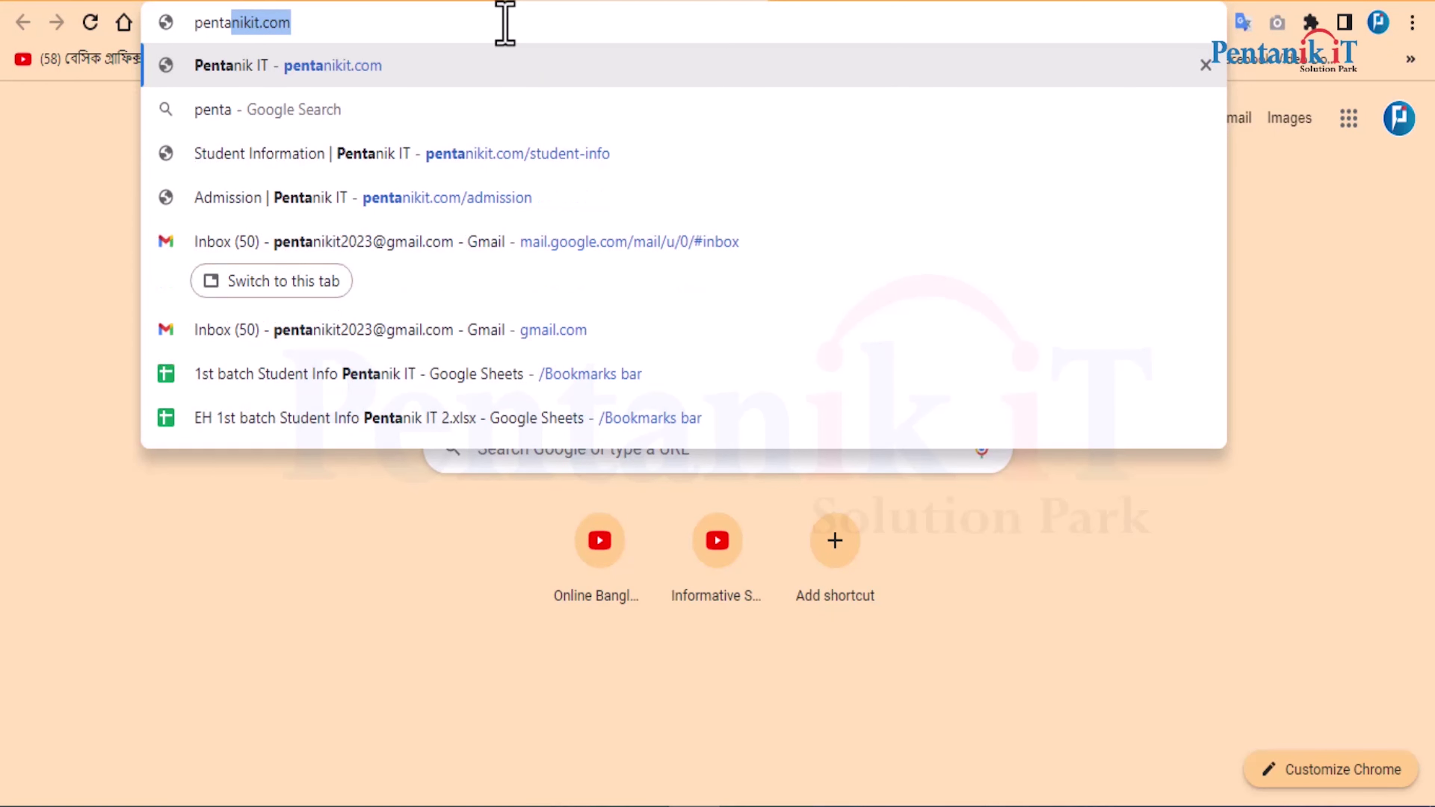
pyautogui.press('Return')
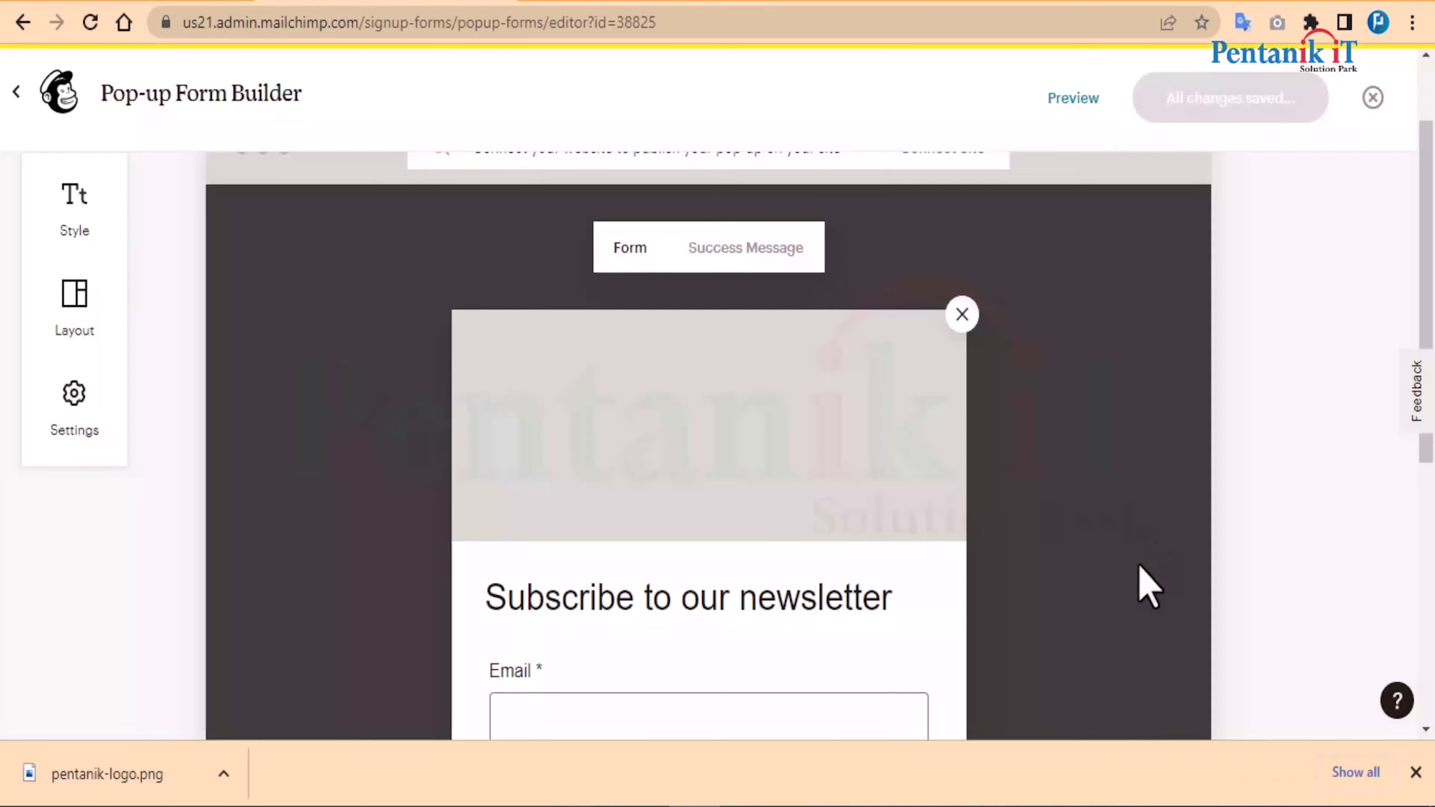
# - Upload pentanik-logo.png from the Desktop folder as the image above the pop-up form's heading
pyautogui.moveTo(794, 433)
pyautogui.click(708, 437)
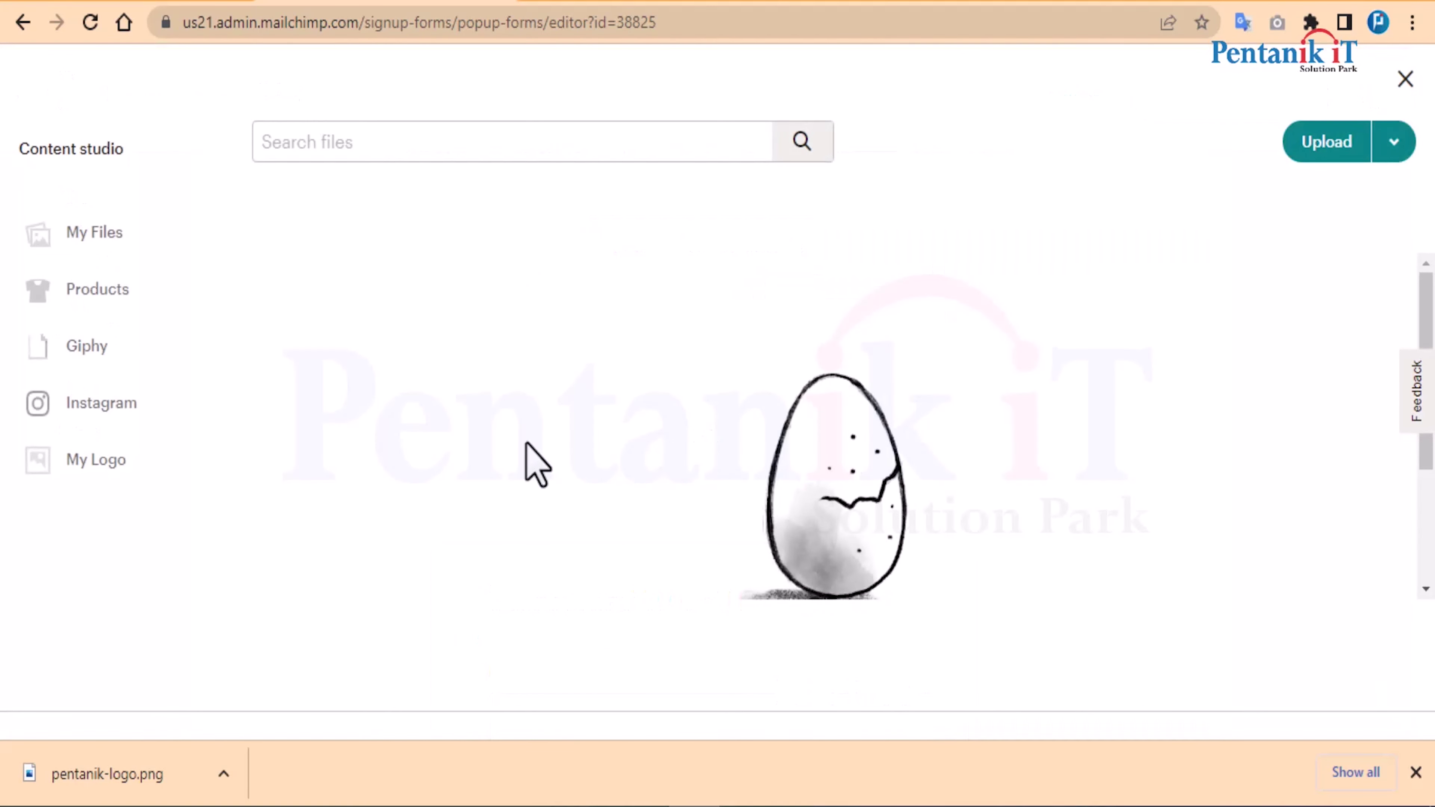
pyautogui.click(1320, 148)
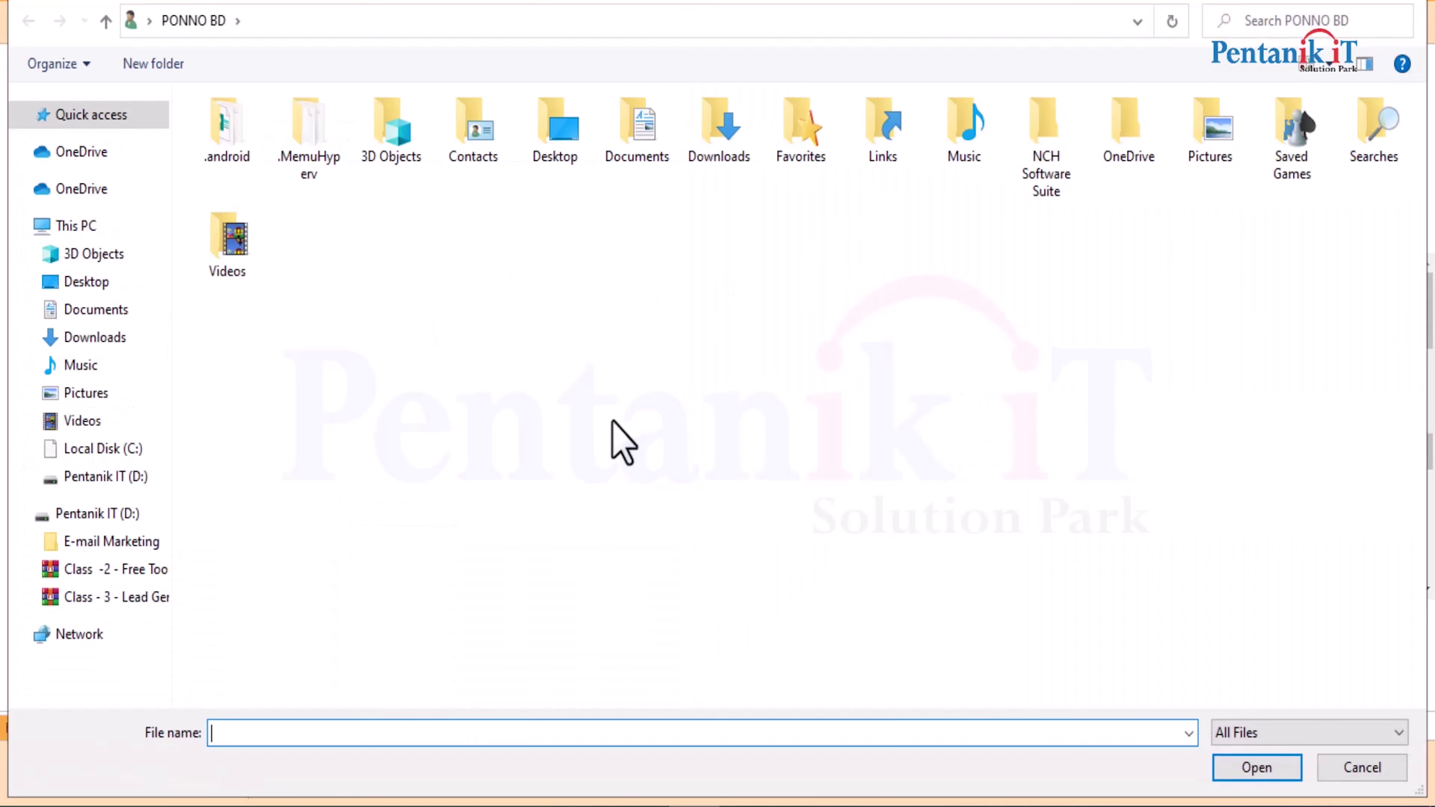
pyautogui.click(73, 287)
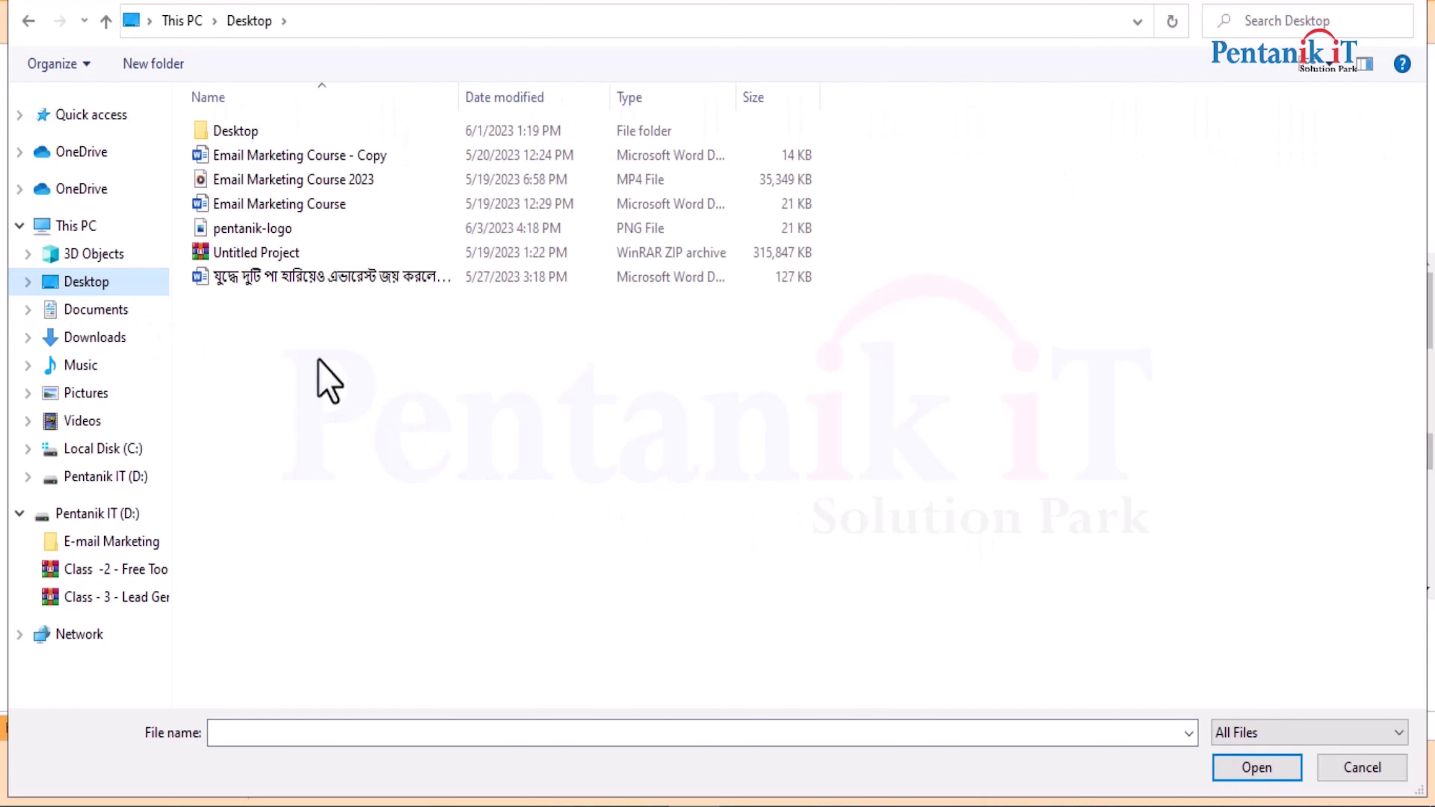
pyautogui.doubleClick(269, 229)
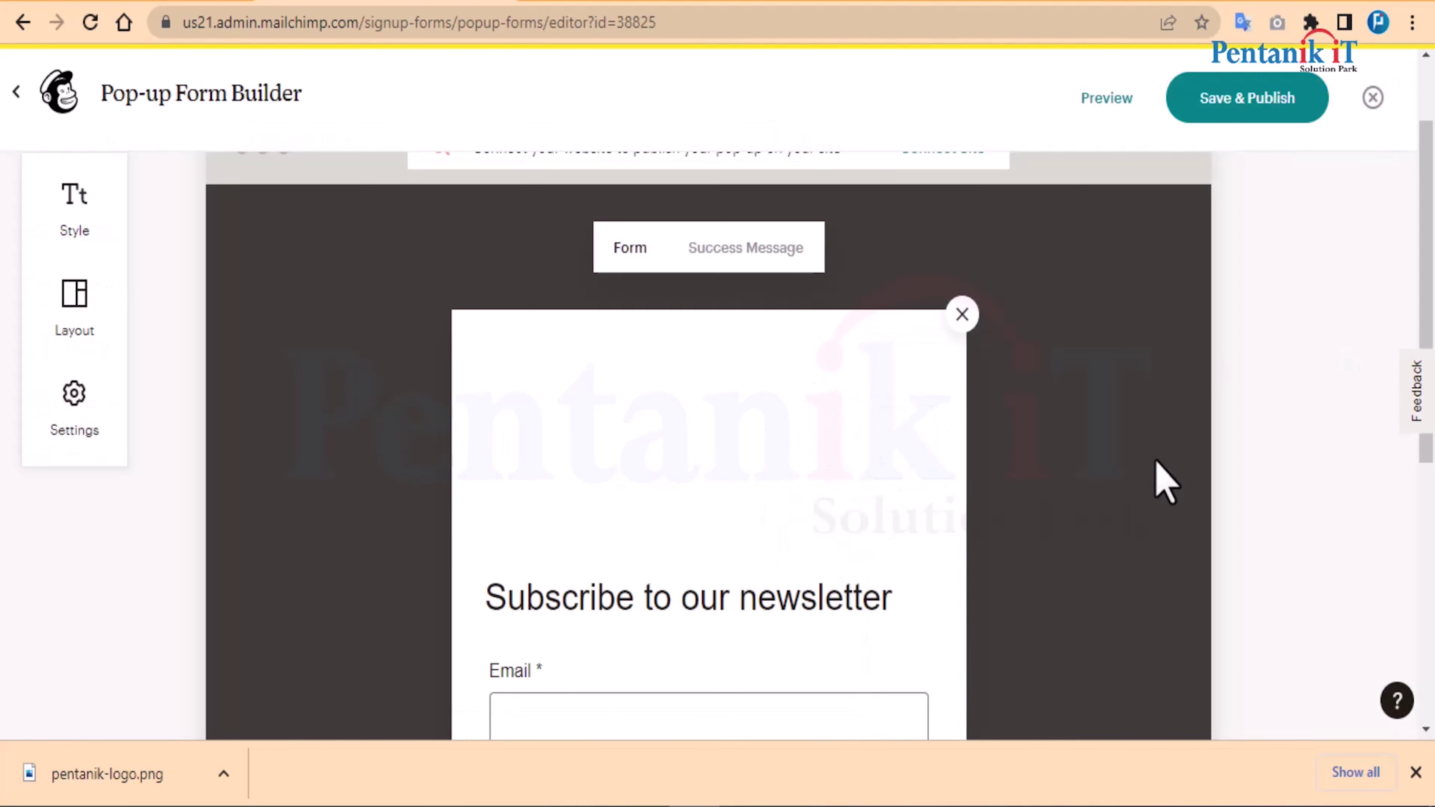
# - Change the logo's image fit from Fill to Fit so the whole logo shows above the form
pyautogui.moveTo(663, 488)
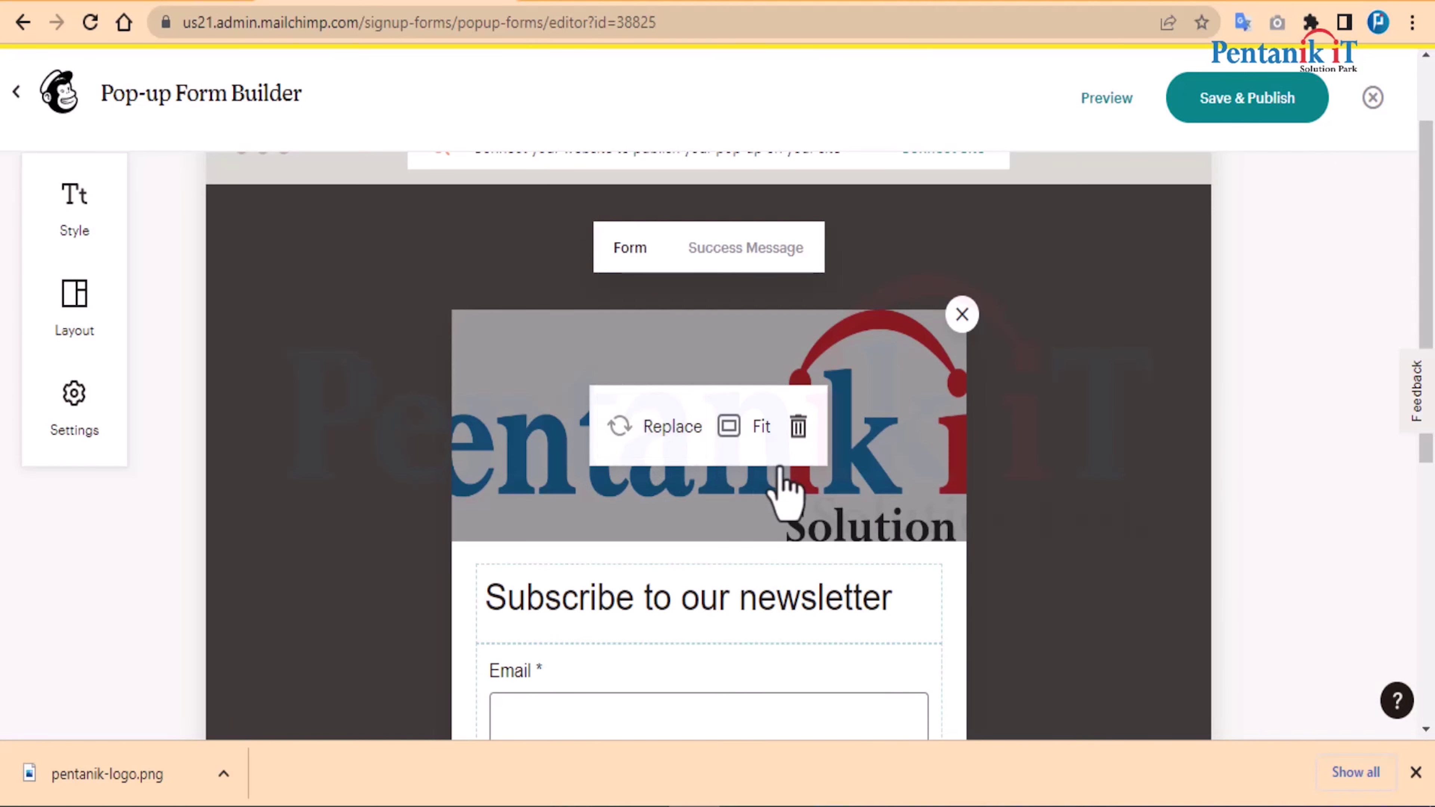
pyautogui.click(729, 428)
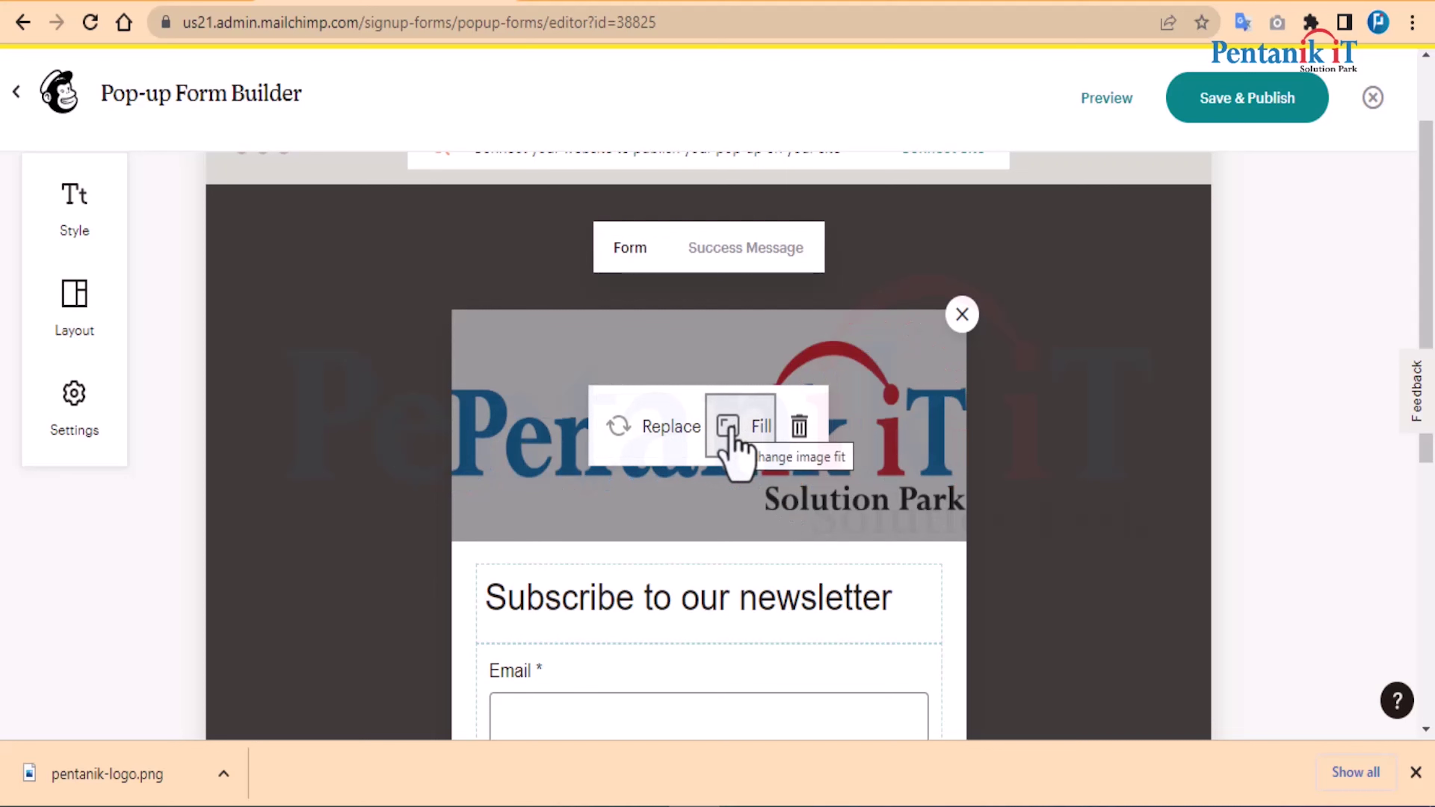
pyautogui.click(730, 431)
pyautogui.click(729, 429)
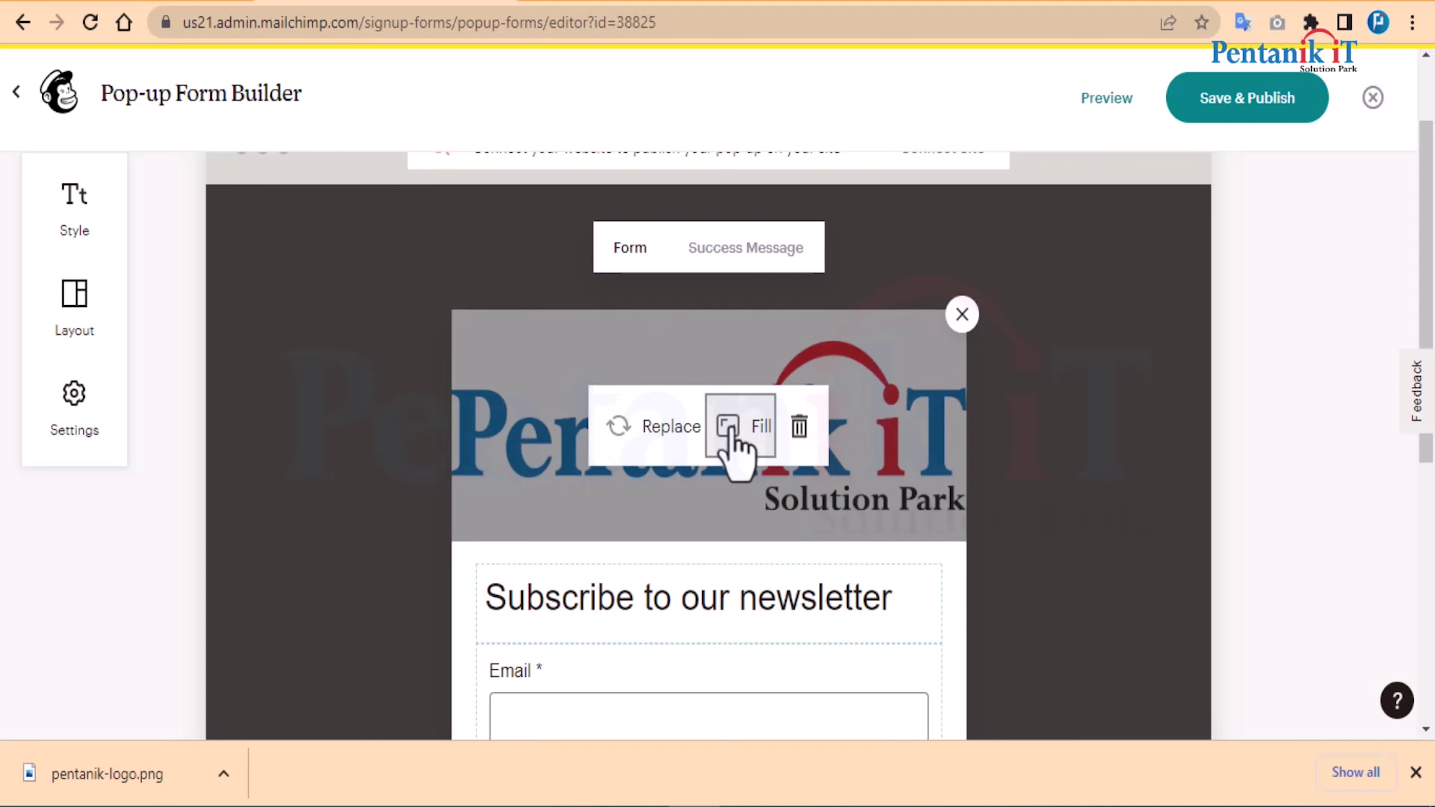
# - Look over the rest of the pop-up form, and check the display timing options in its settings
pyautogui.scroll(-4, 1187, 475)
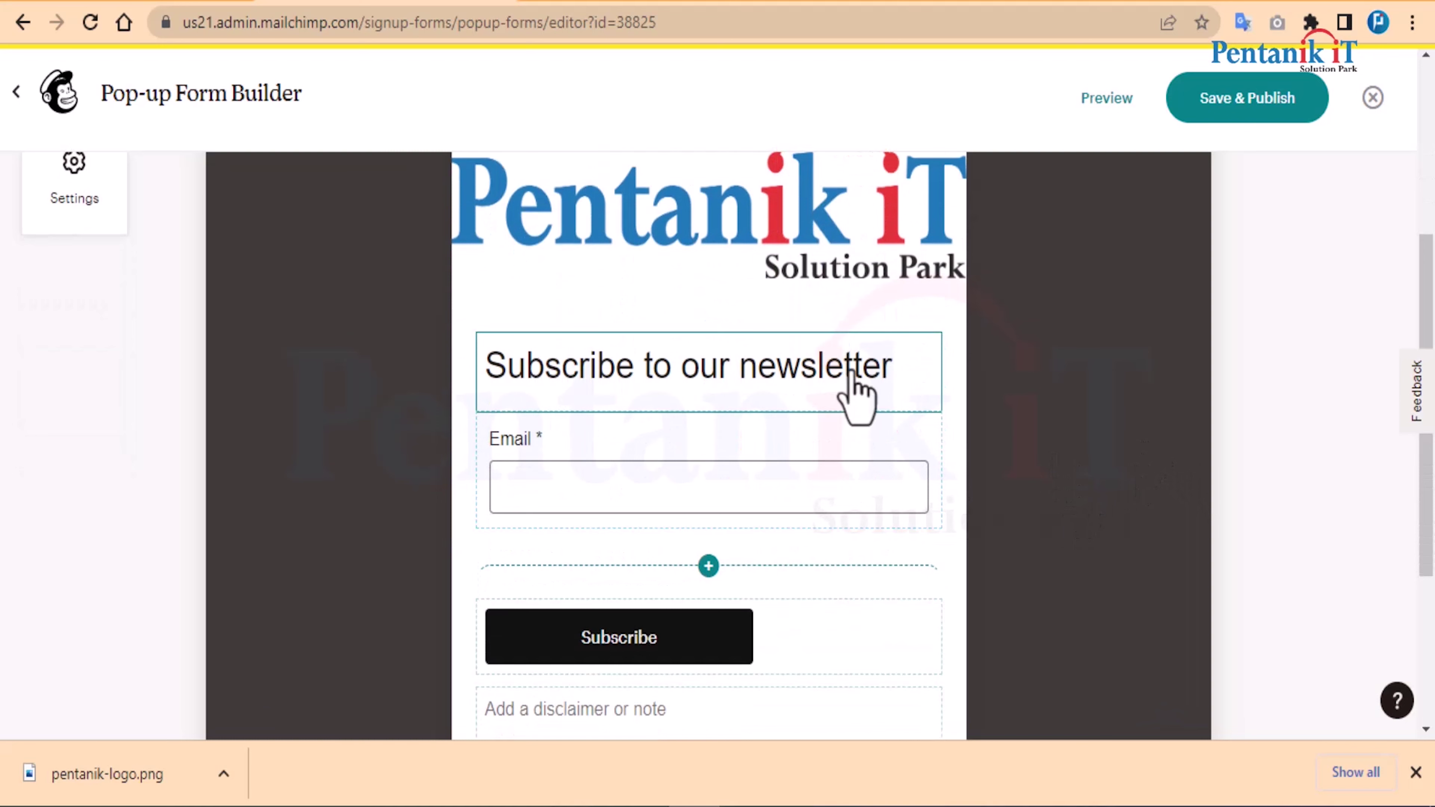
pyautogui.scroll(-5, 655, 424)
pyautogui.click(752, 434)
pyautogui.click(1122, 441)
pyautogui.scroll(9, 1122, 441)
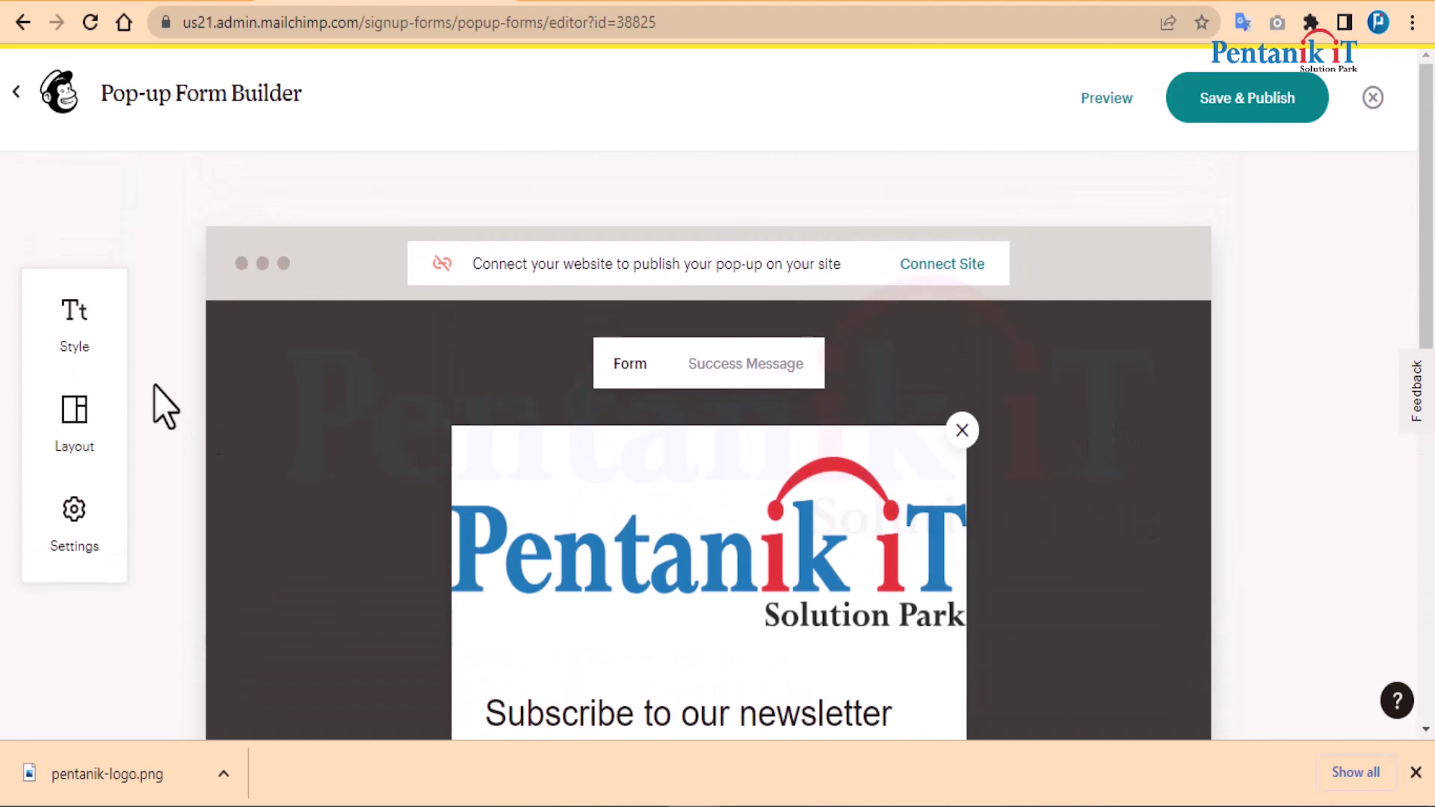
pyautogui.click(82, 529)
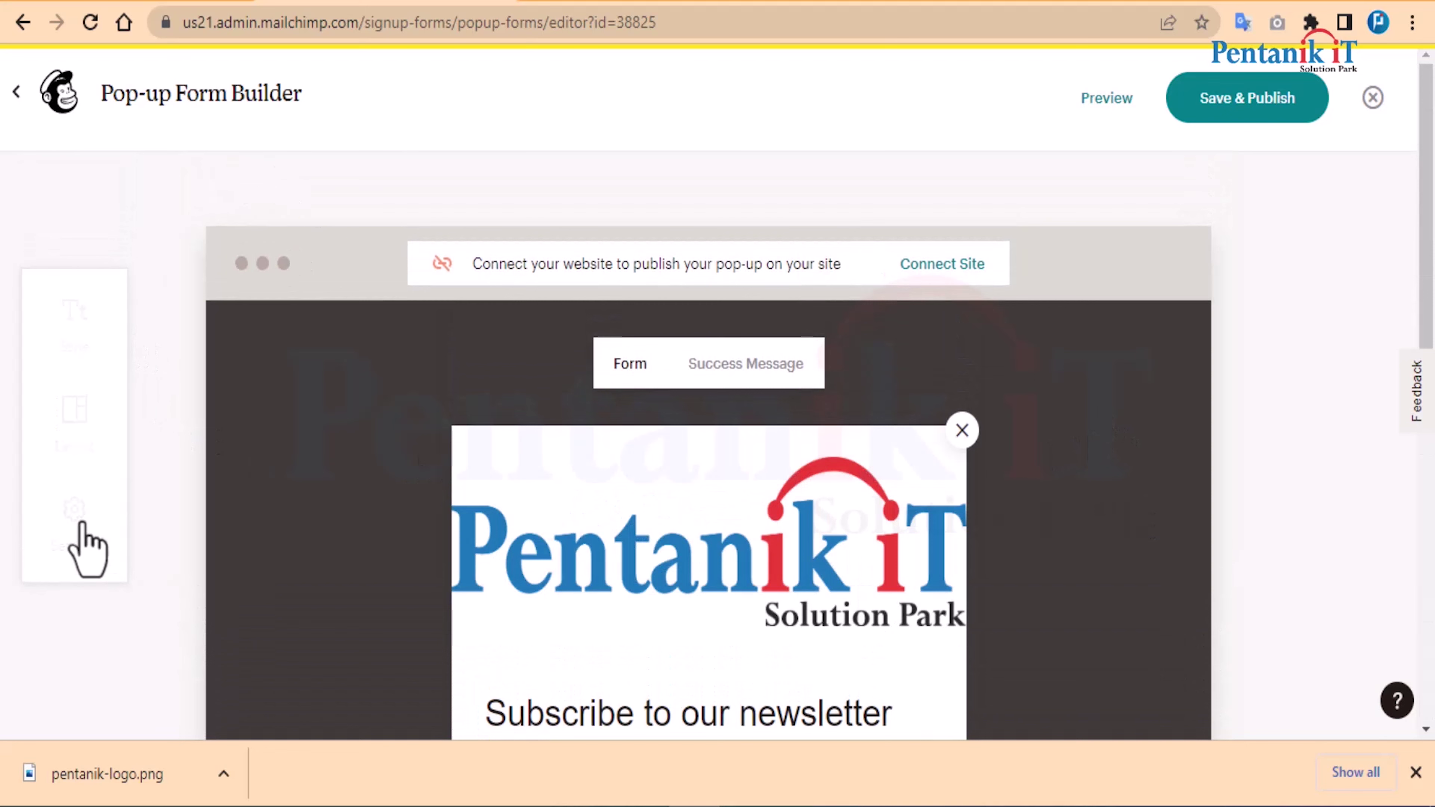
pyautogui.scroll(-1, 192, 430)
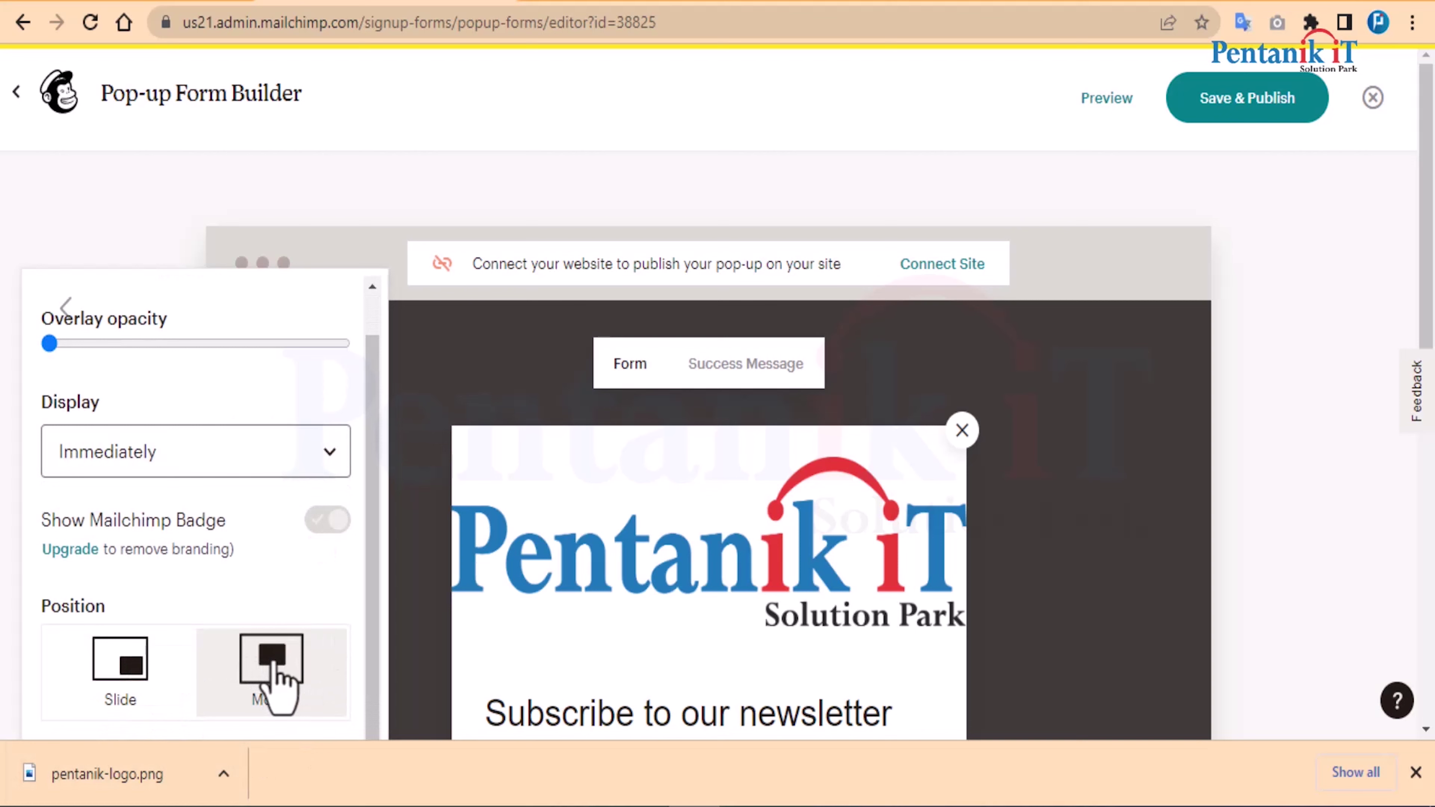
pyautogui.click(267, 450)
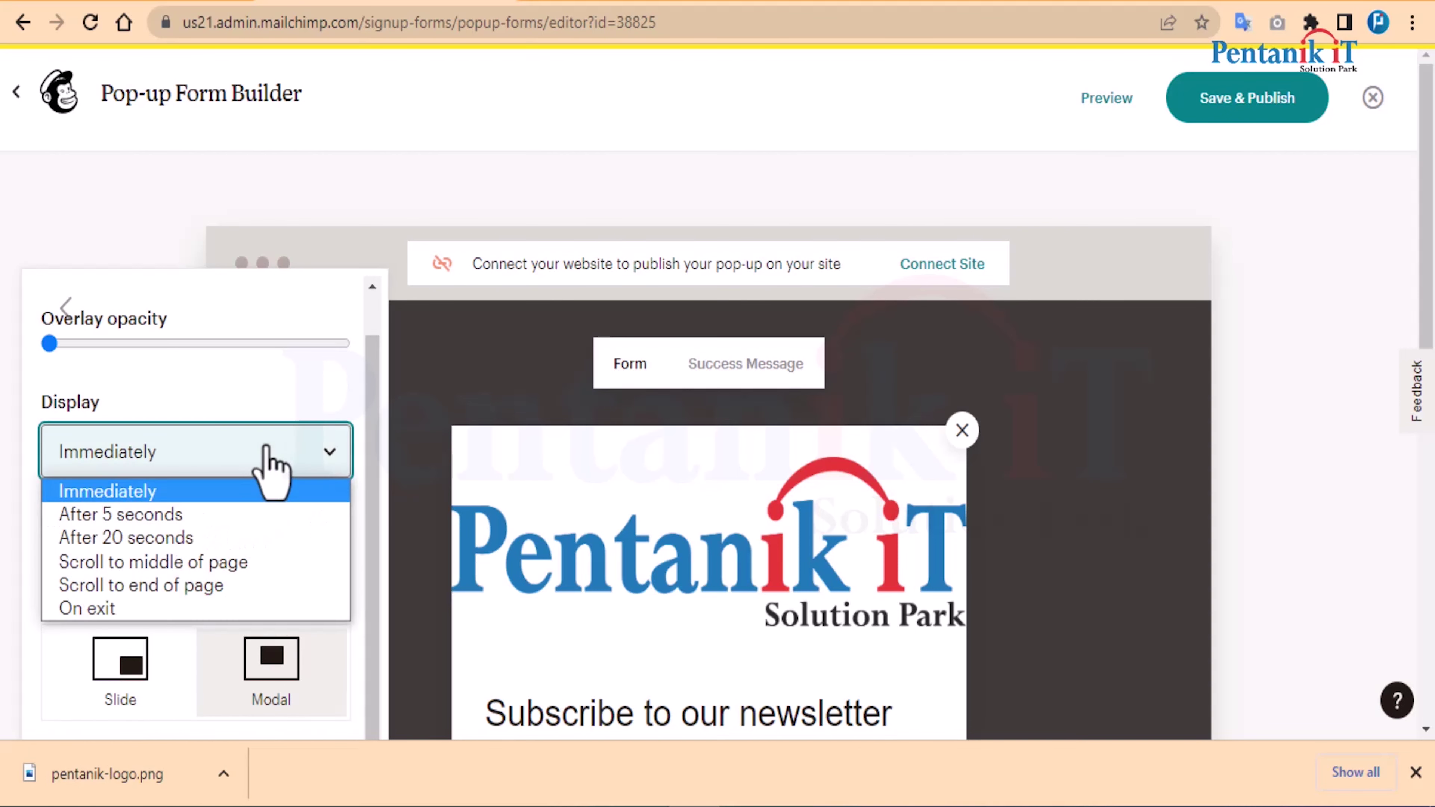
pyautogui.click(348, 250)
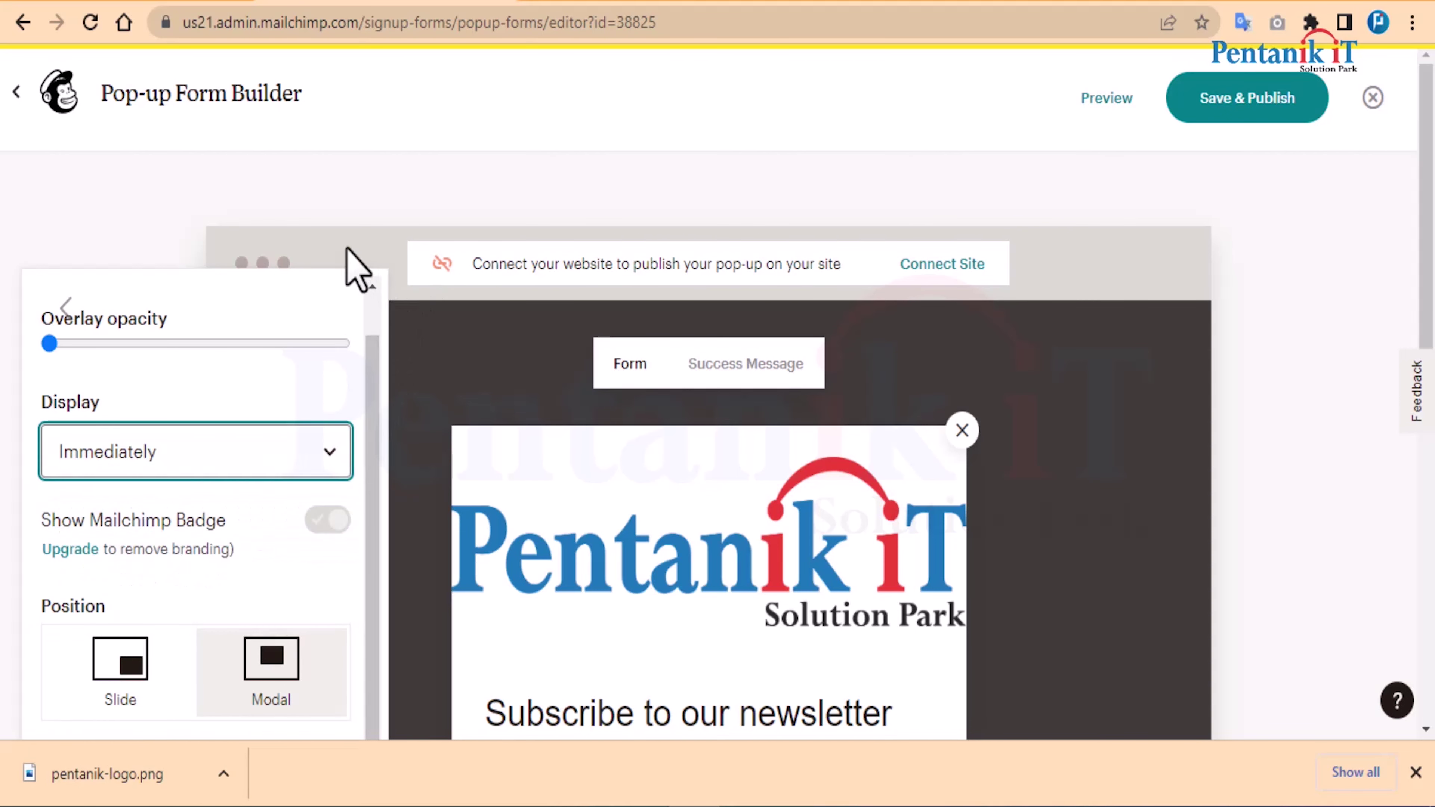
pyautogui.click(347, 249)
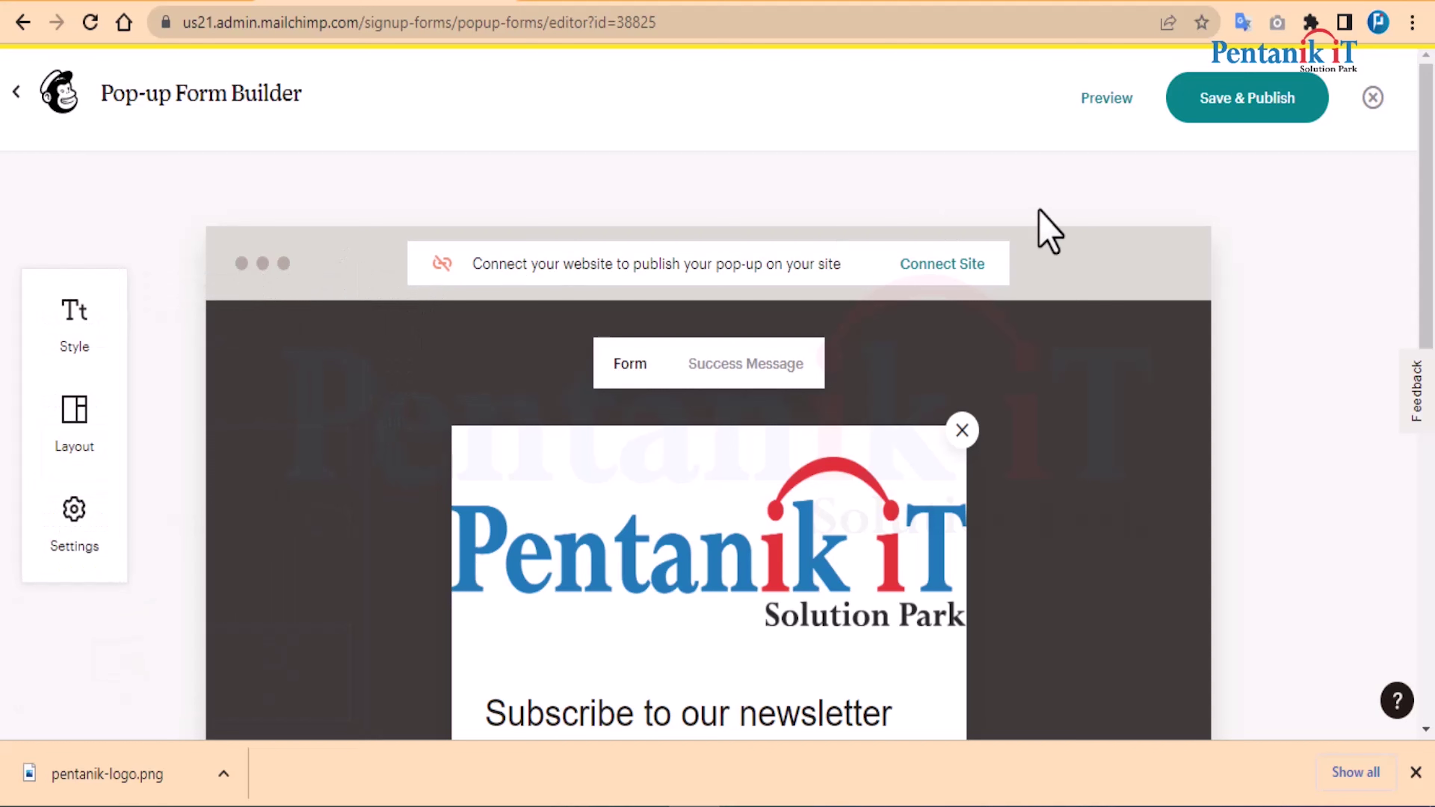
# - Preview the pop-up form on desktop, look through it down to the Subscribe button, and exit the preview
pyautogui.click(1108, 105)
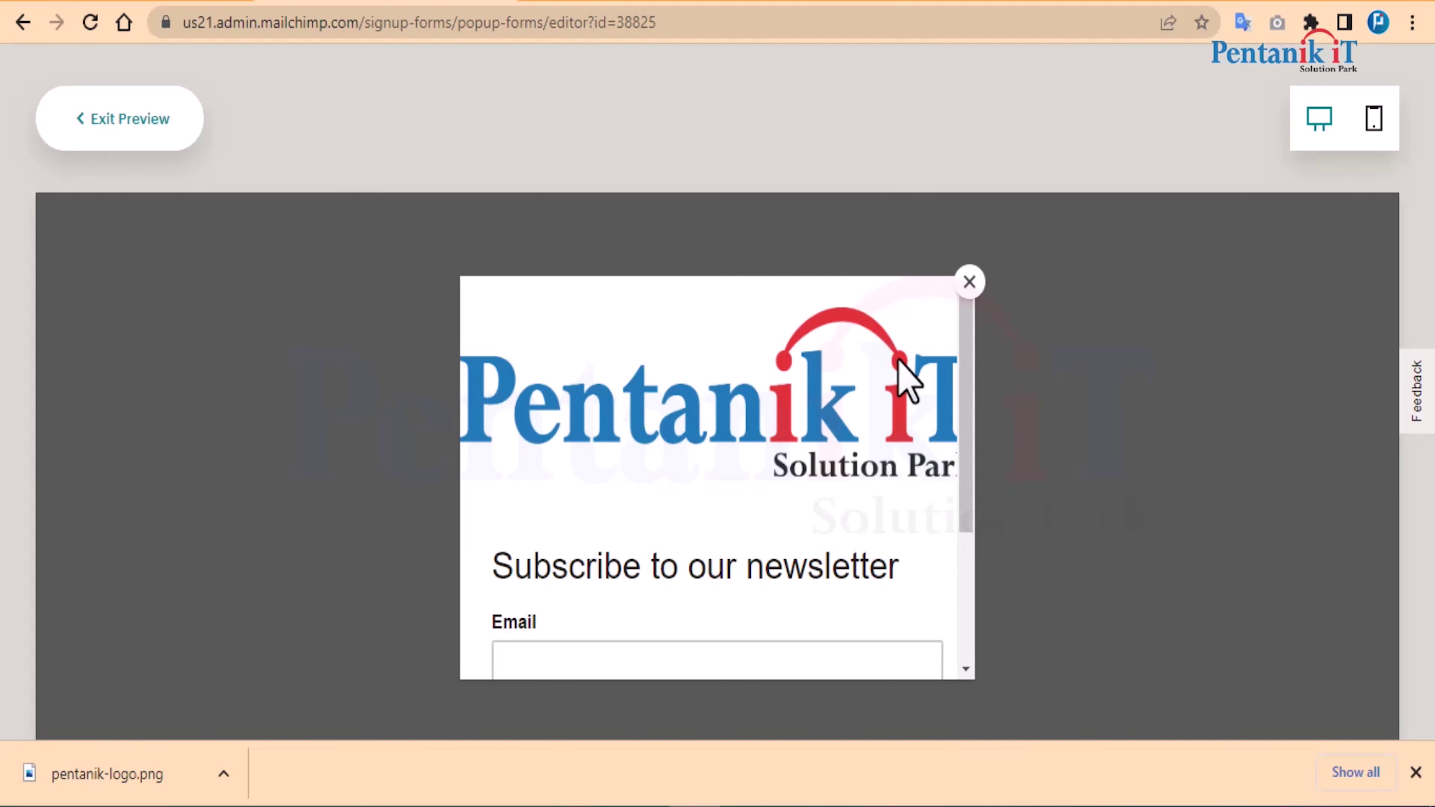
pyautogui.scroll(-4, 710, 418)
pyautogui.scroll(2, 706, 416)
pyautogui.scroll(-2, 707, 427)
pyautogui.click(578, 442)
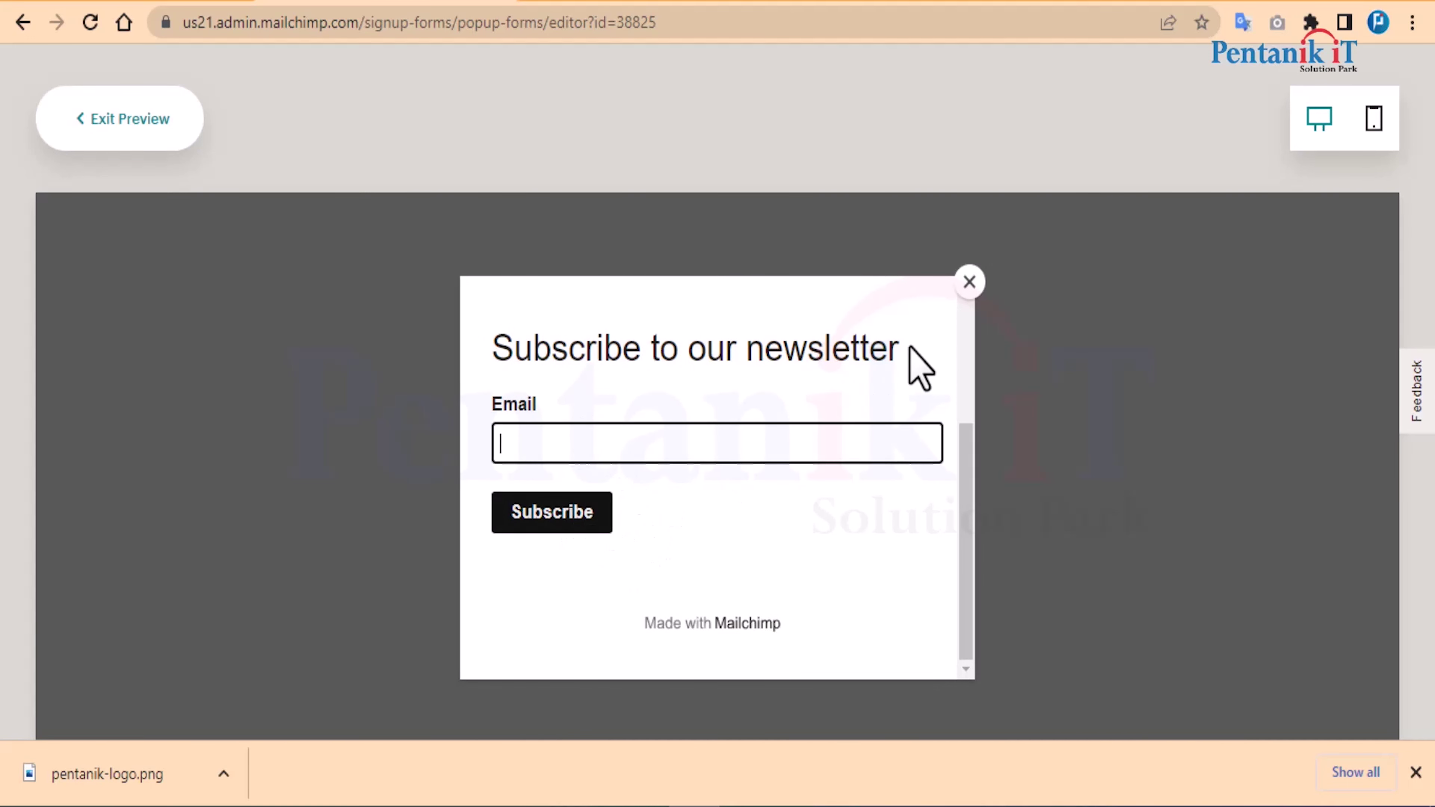
pyautogui.click(968, 284)
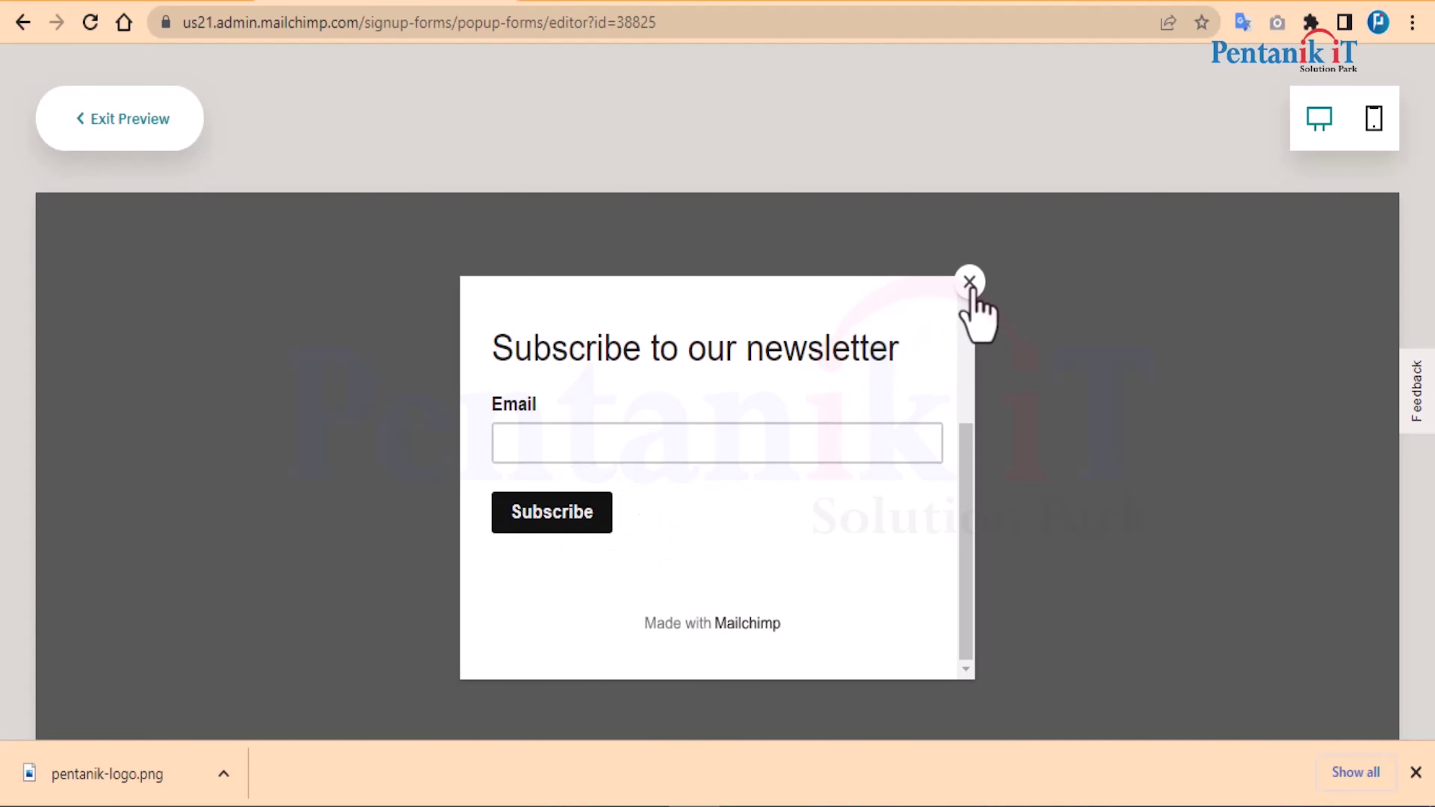
pyautogui.click(121, 116)
# - Leave the pop-up builder for the audience's signup forms list and open the Form builder option
pyautogui.click(26, 91)
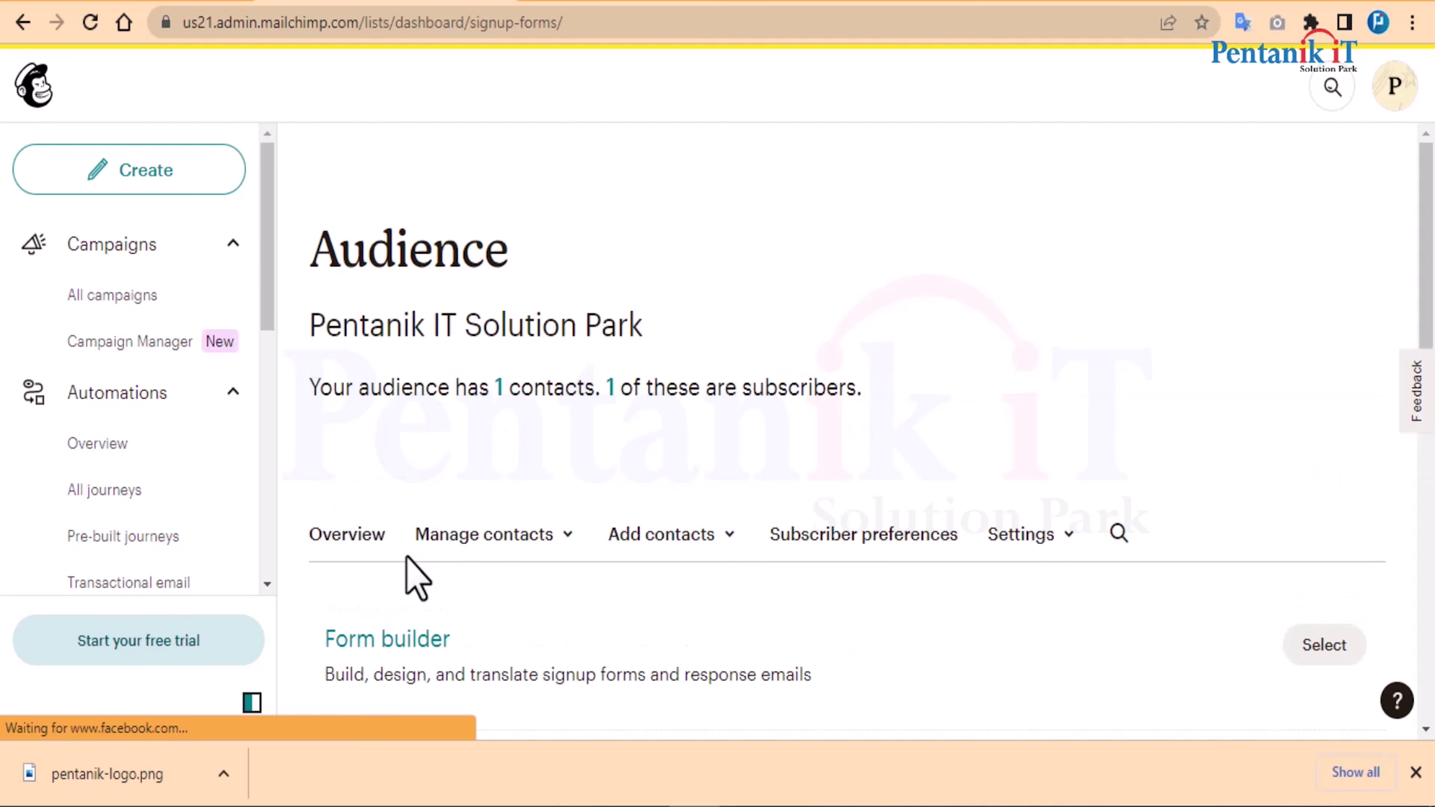
pyautogui.scroll(-3, 681, 570)
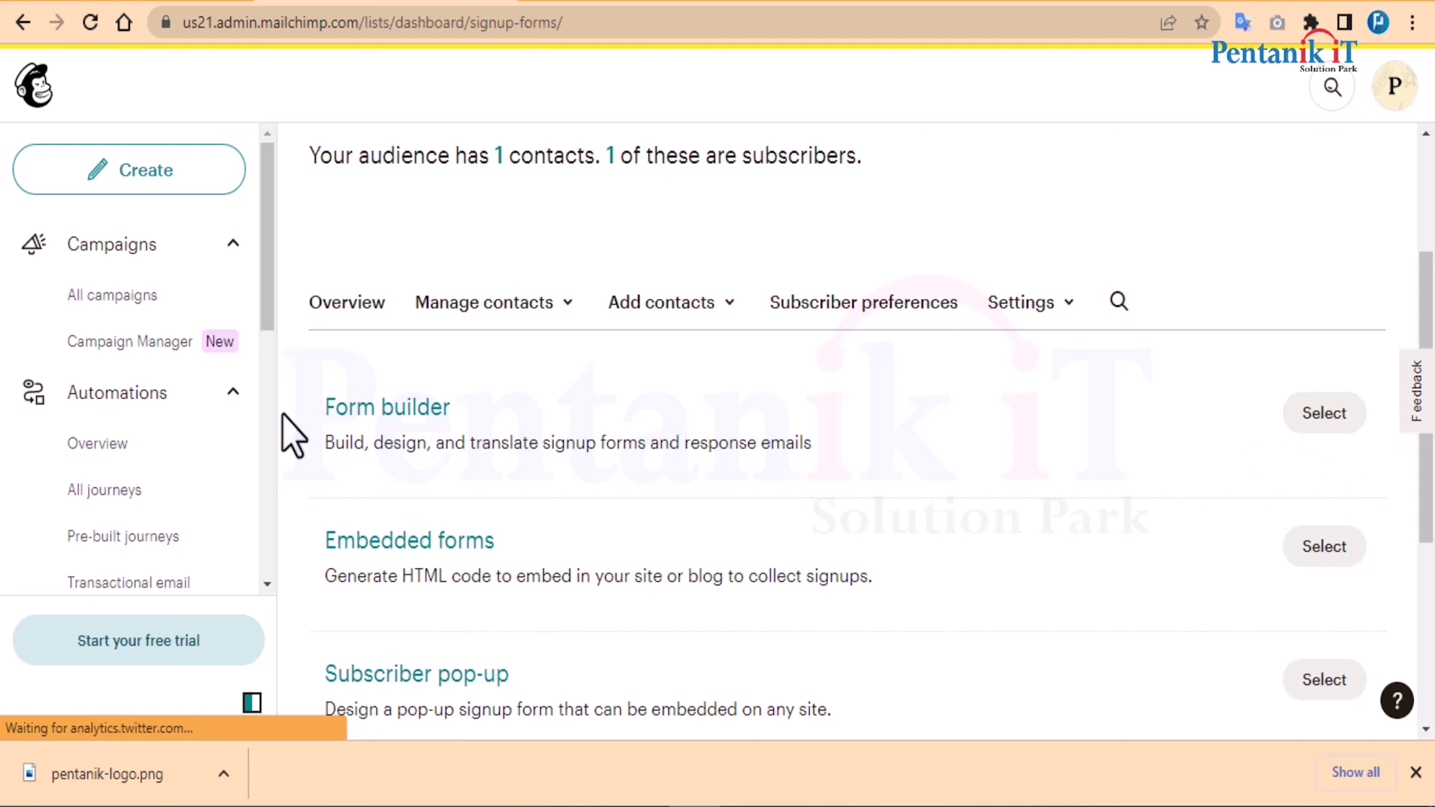
pyautogui.moveTo(312, 409); pyautogui.dragTo(484, 420)
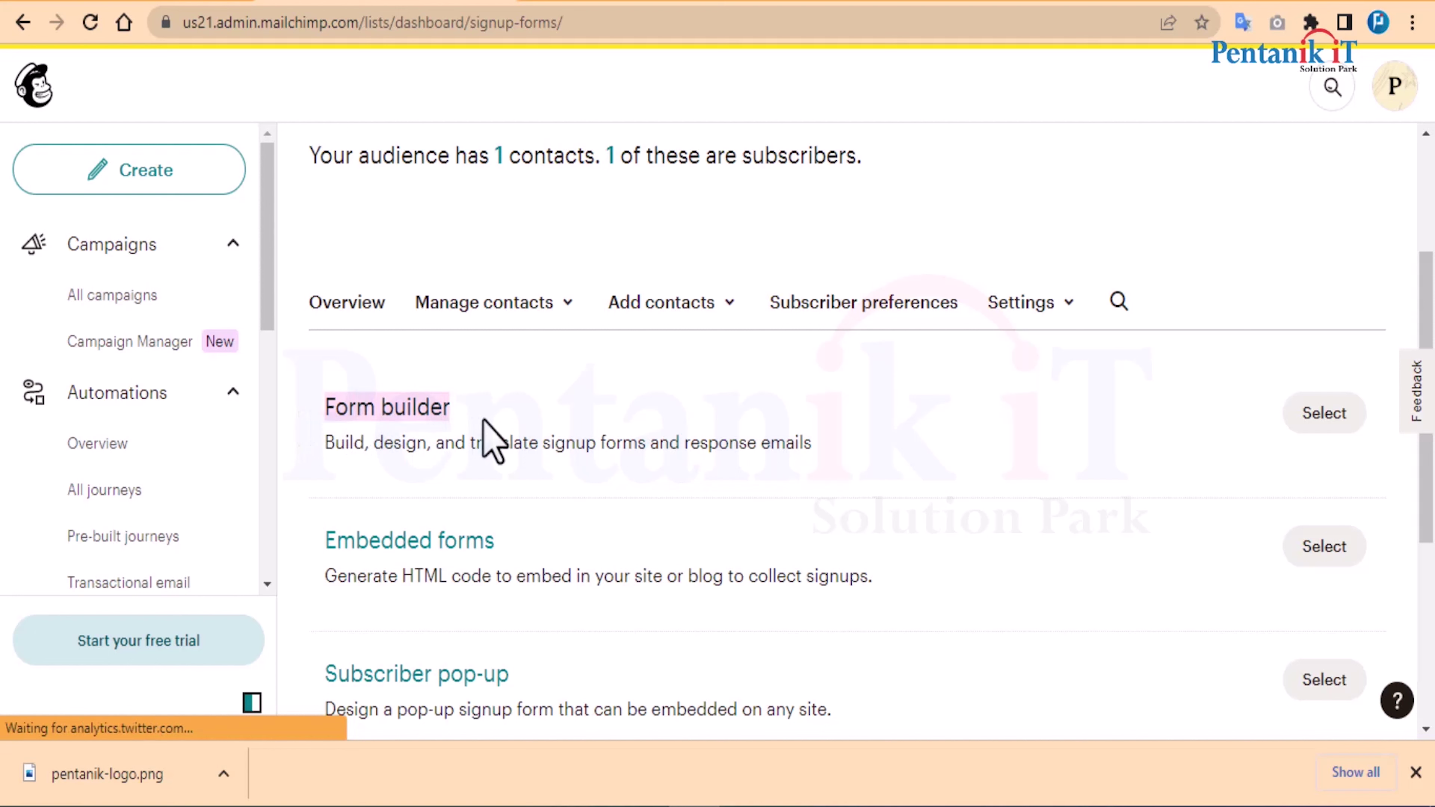
pyautogui.tripleClick(497, 442)
pyautogui.click(625, 459)
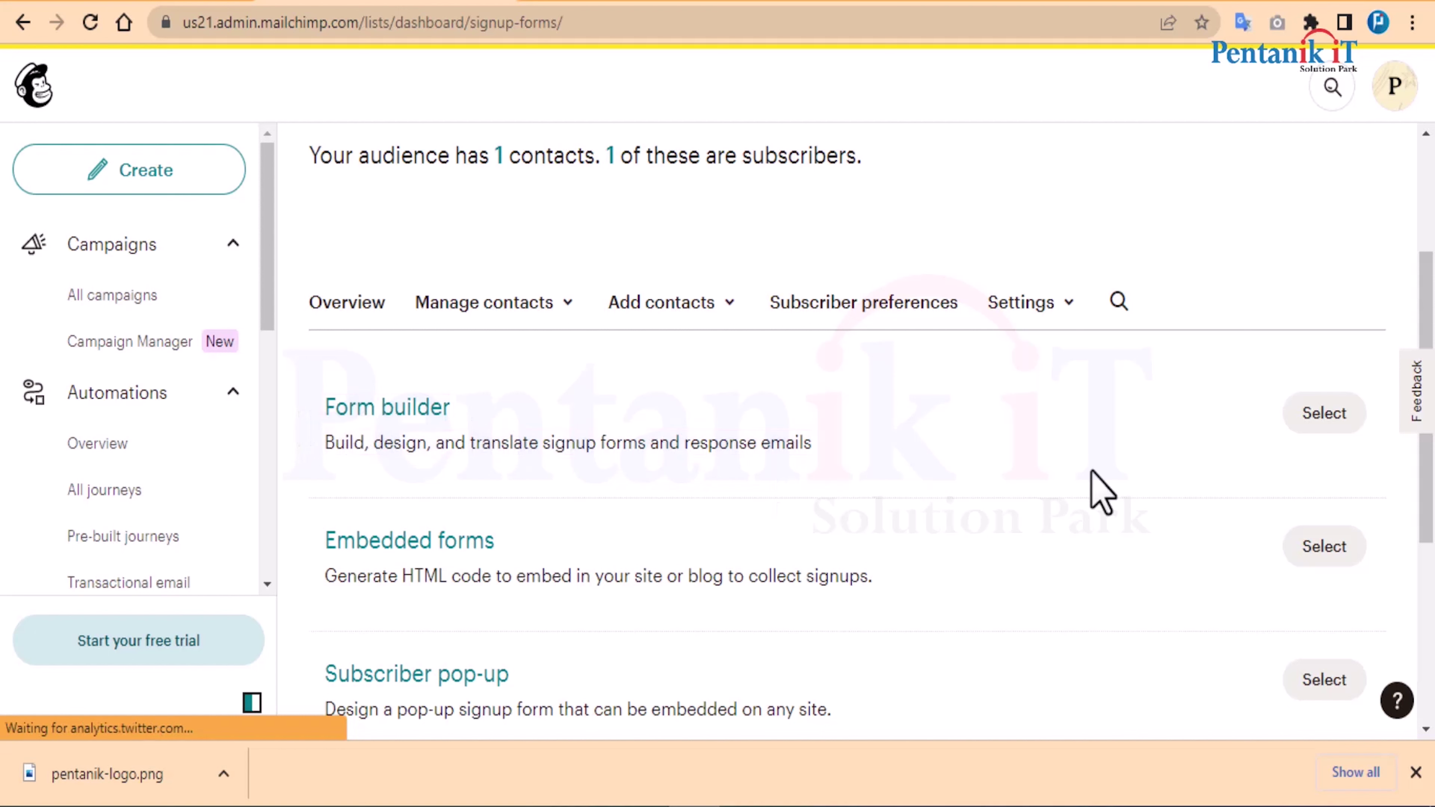
pyautogui.click(1325, 416)
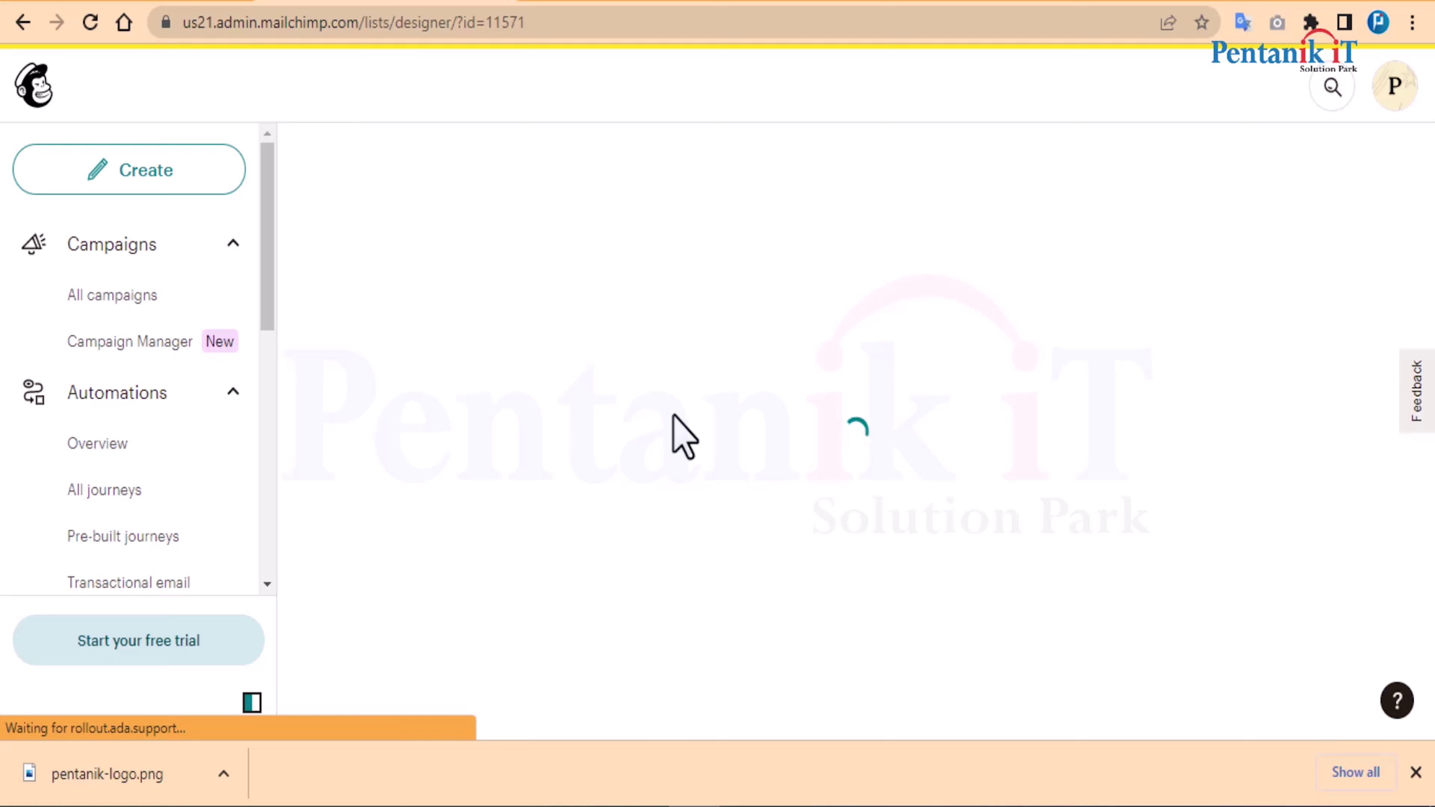
# - Choose Signup form among the forms and response emails, and look over the fields it contains
pyautogui.scroll(-8, 795, 469)
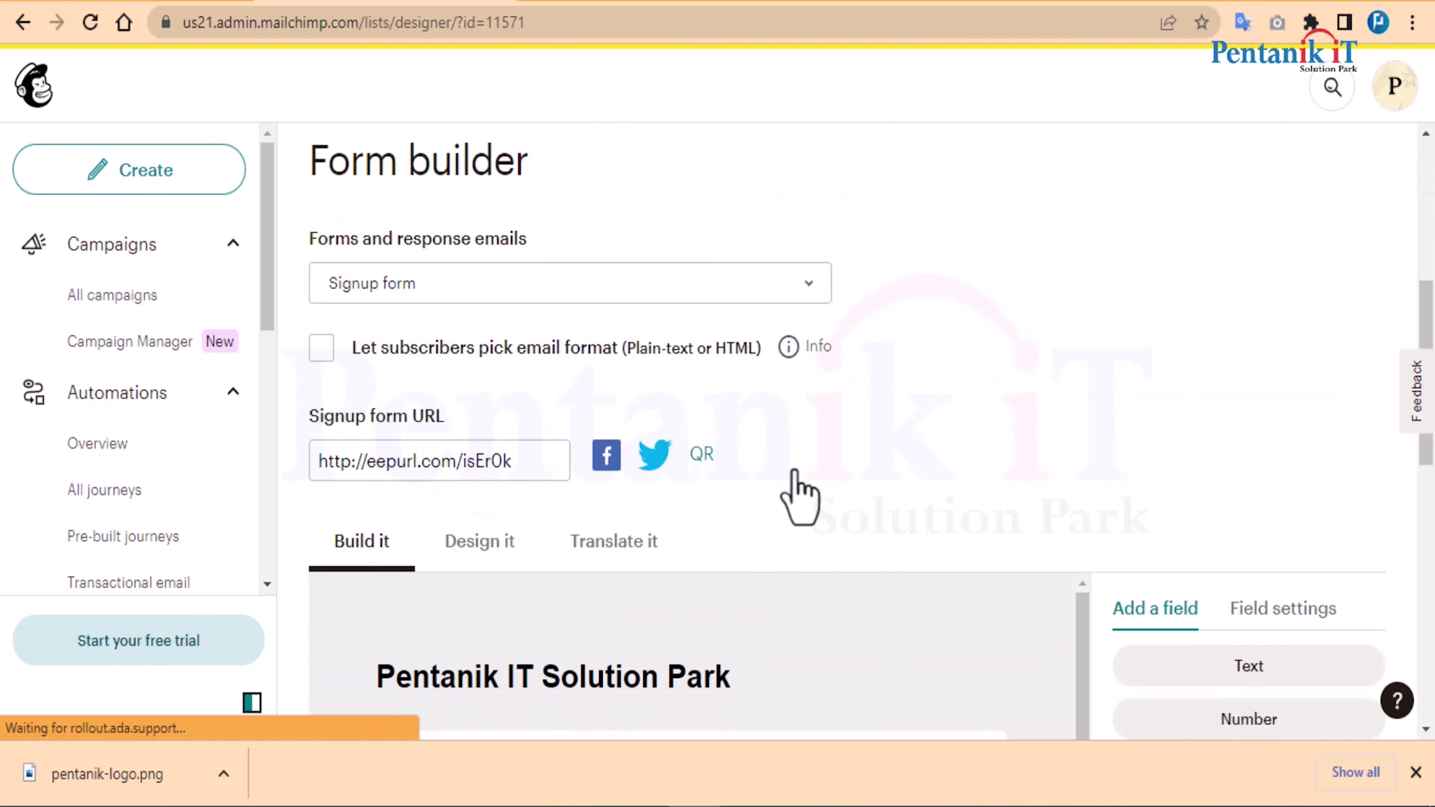
pyautogui.click(788, 286)
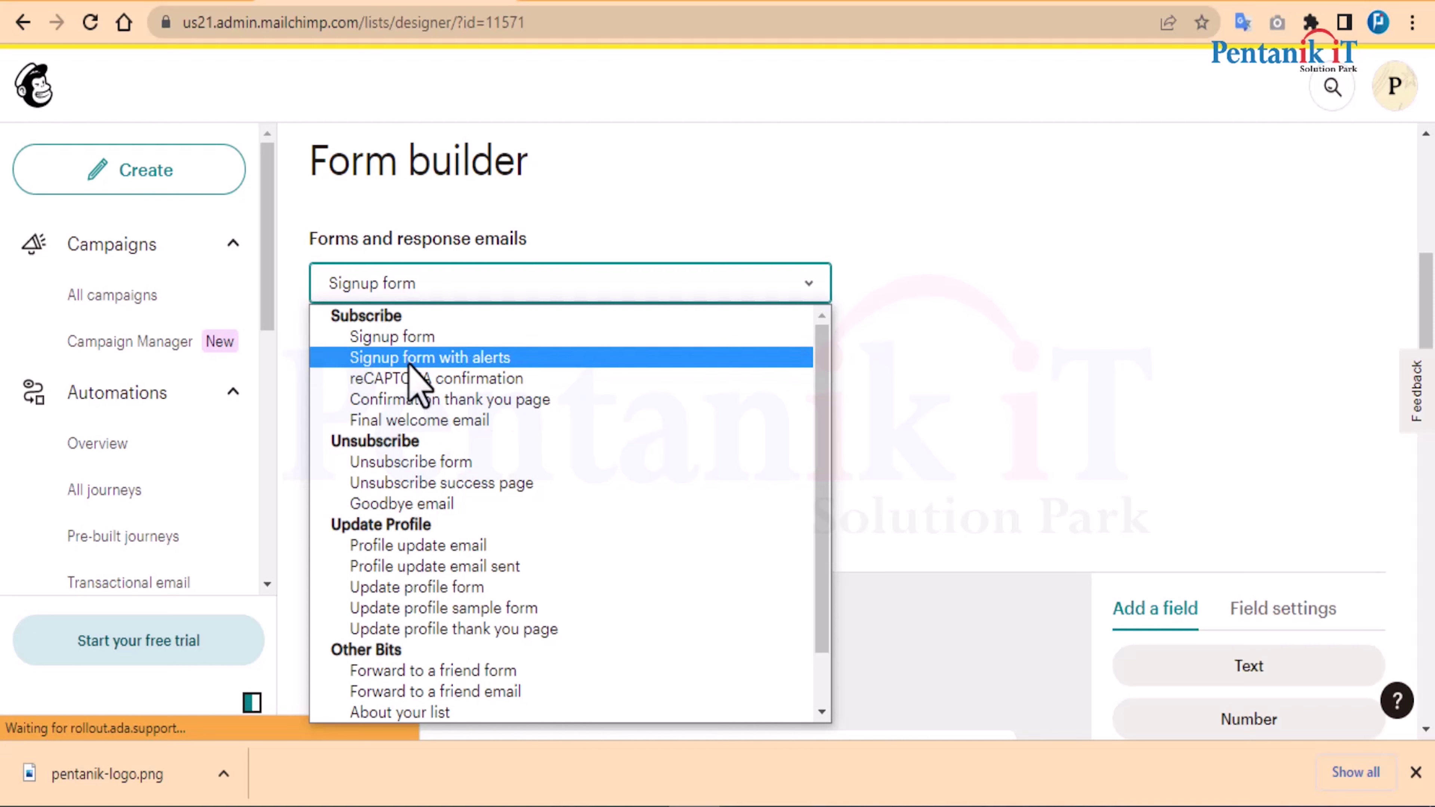
pyautogui.click(396, 339)
pyautogui.scroll(-4, 932, 378)
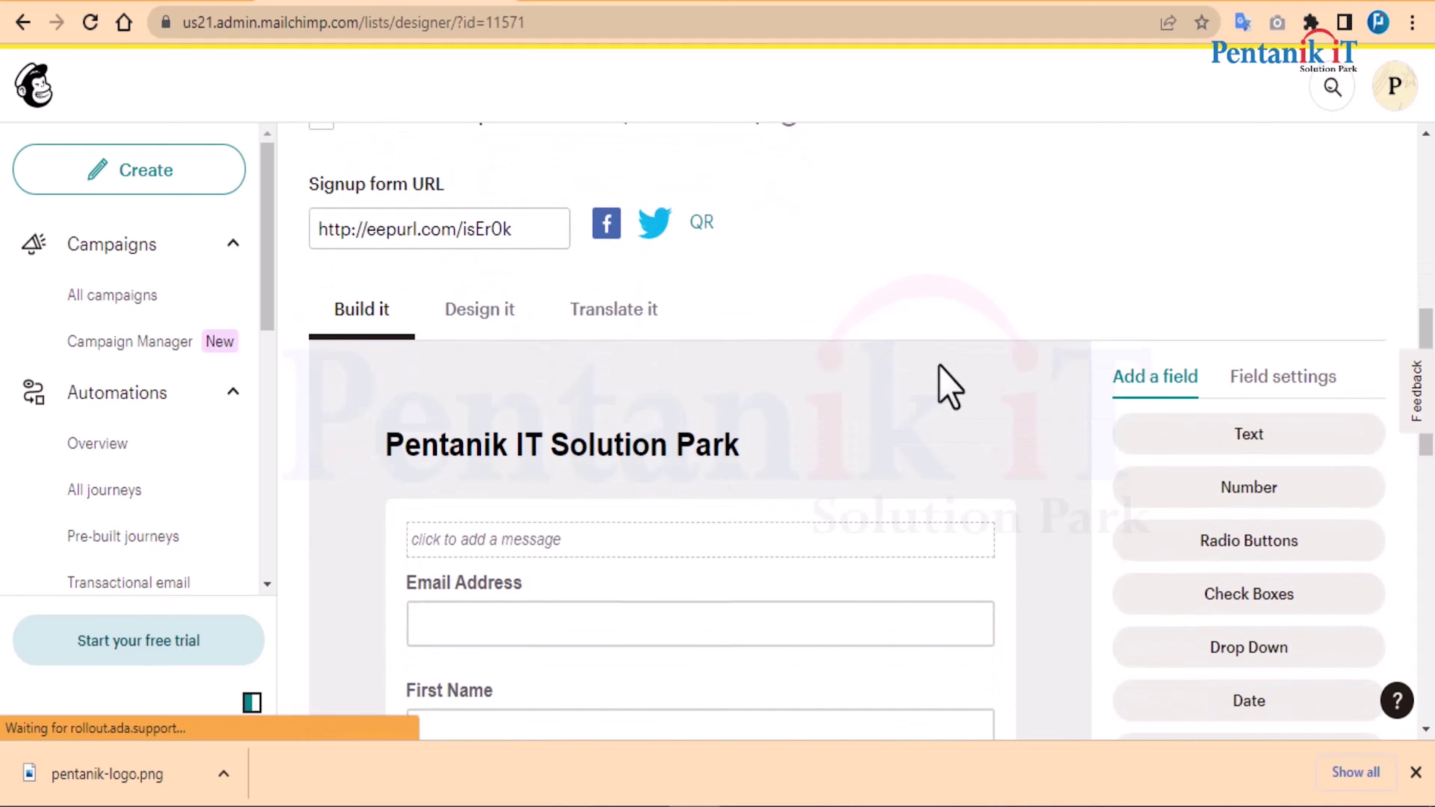
pyautogui.scroll(-10, 950, 387)
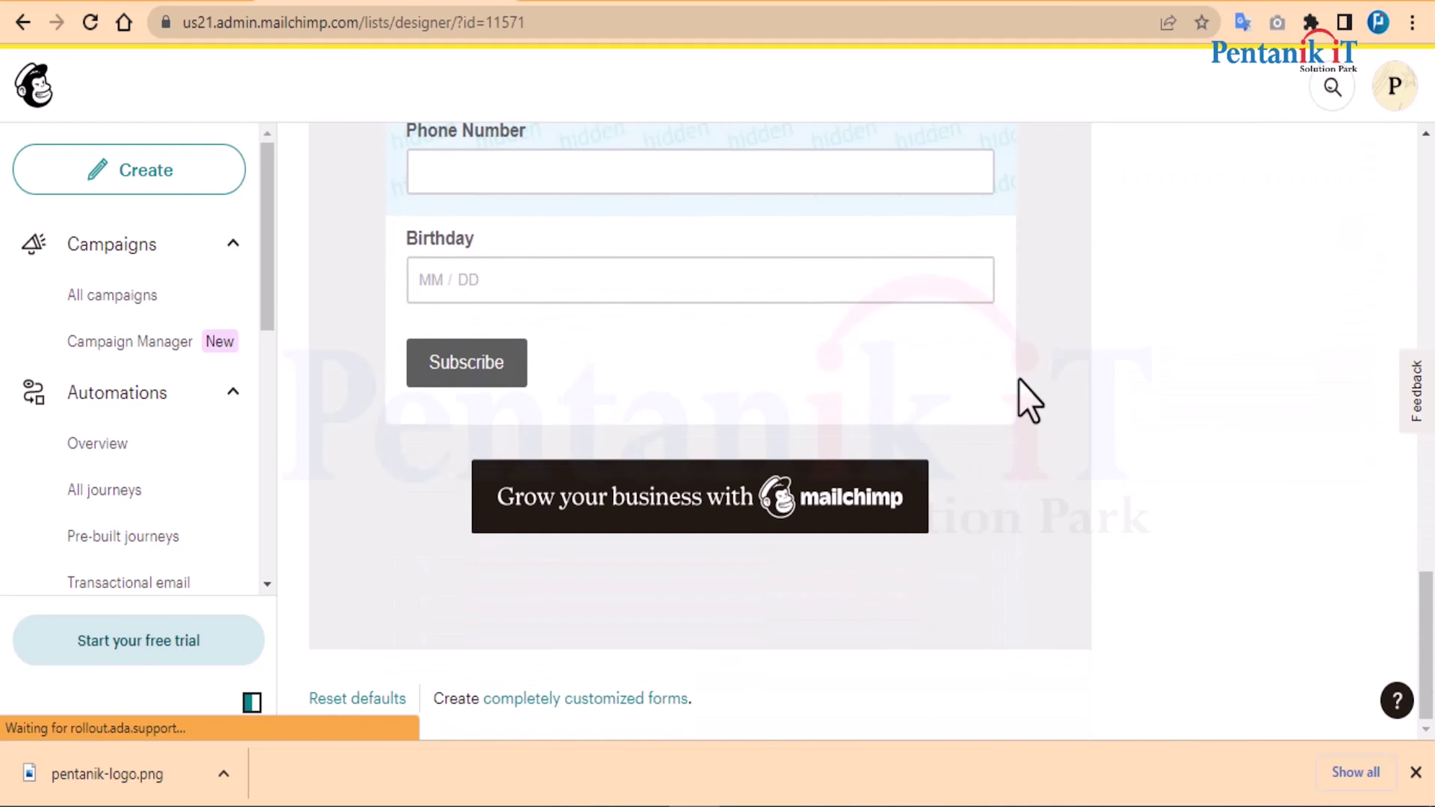
pyautogui.scroll(12, 825, 407)
pyautogui.scroll(-4, 904, 339)
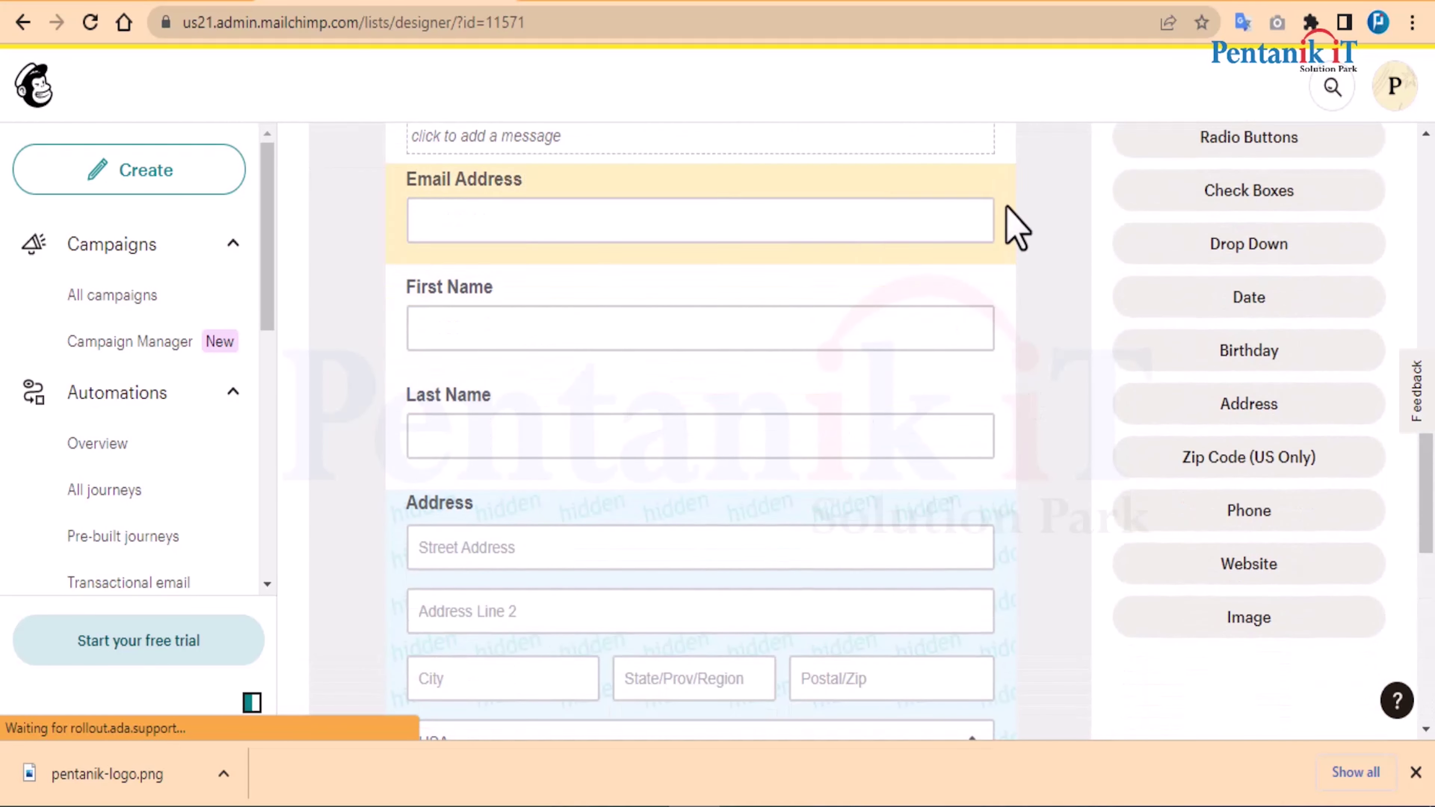
pyautogui.scroll(-4, 644, 541)
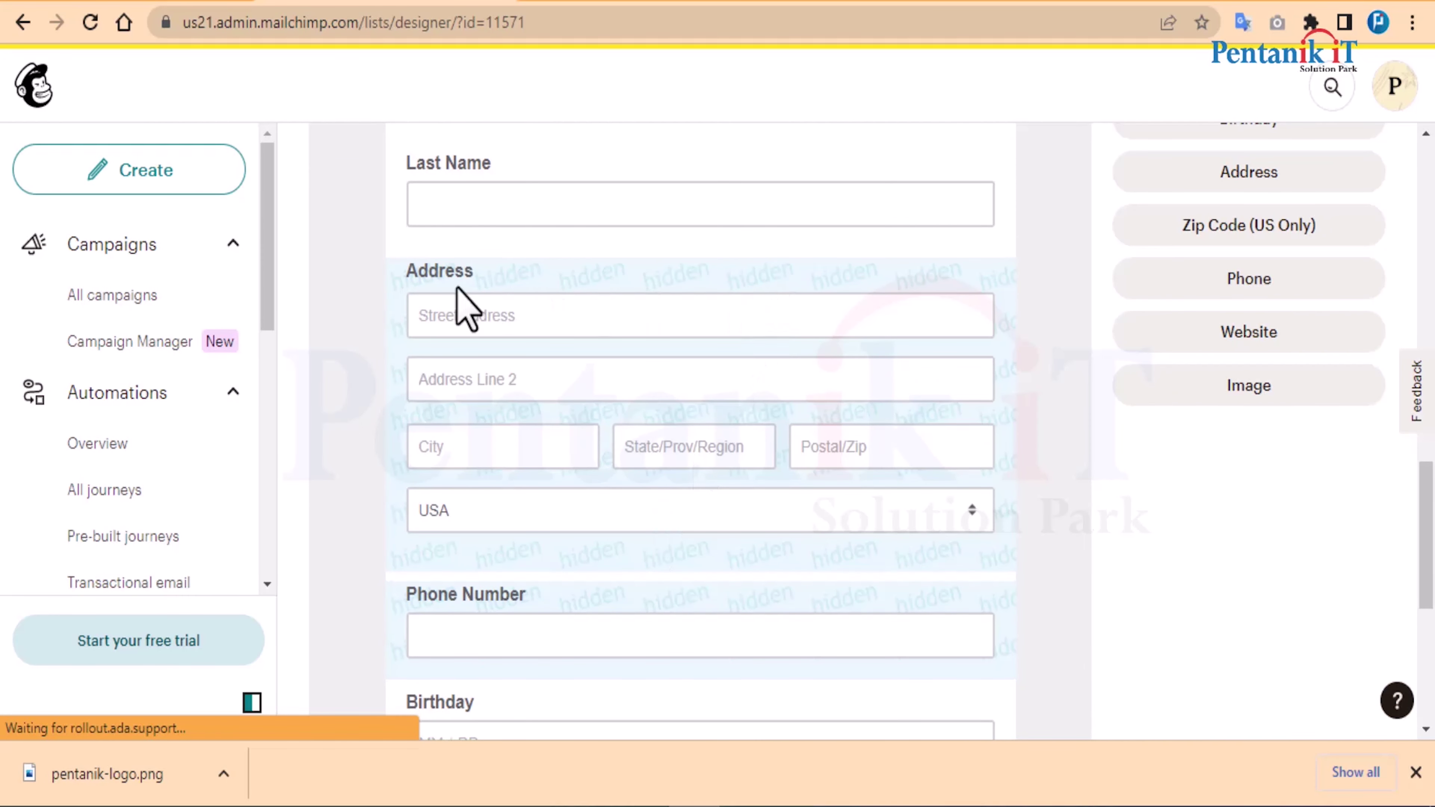
pyautogui.click(433, 280)
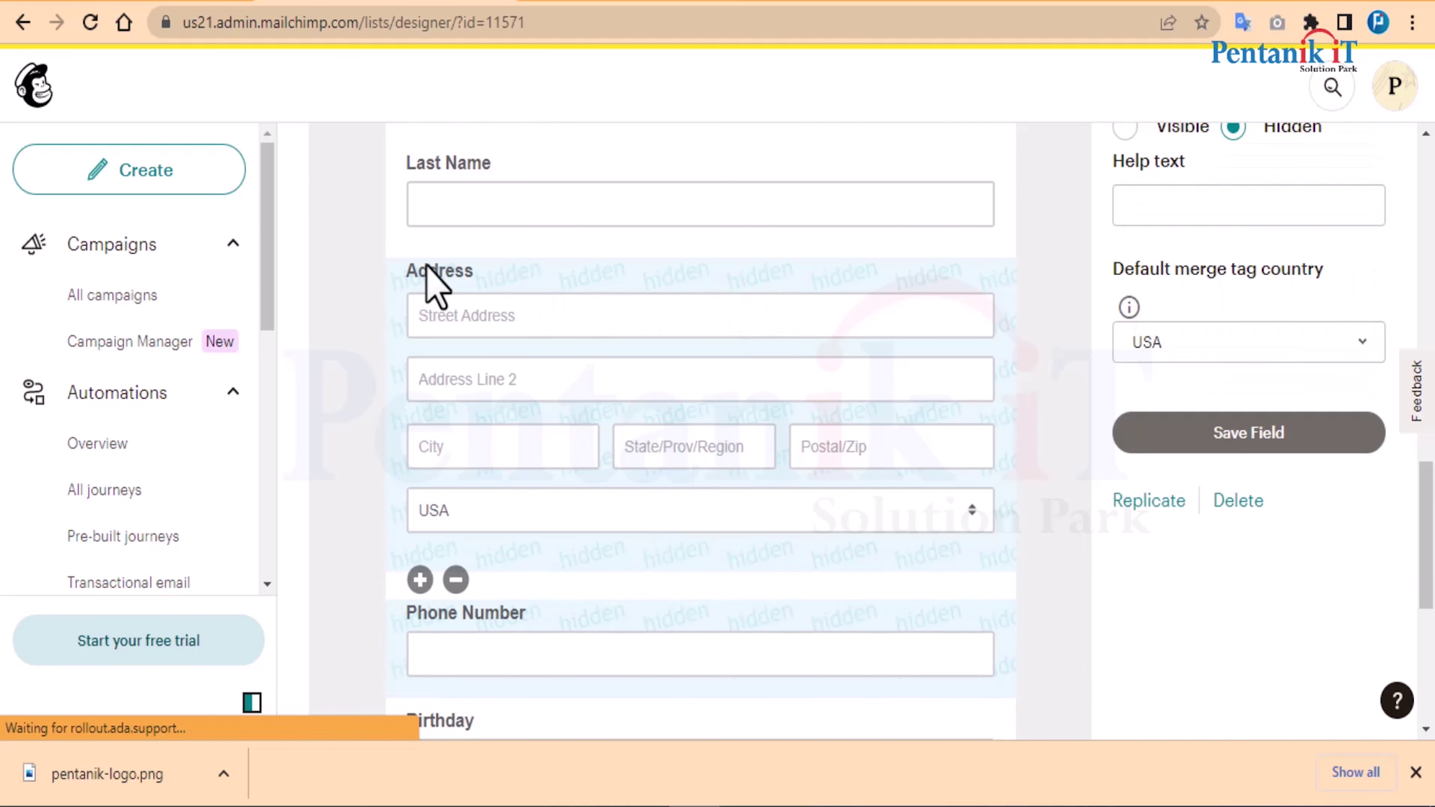
pyautogui.click(456, 580)
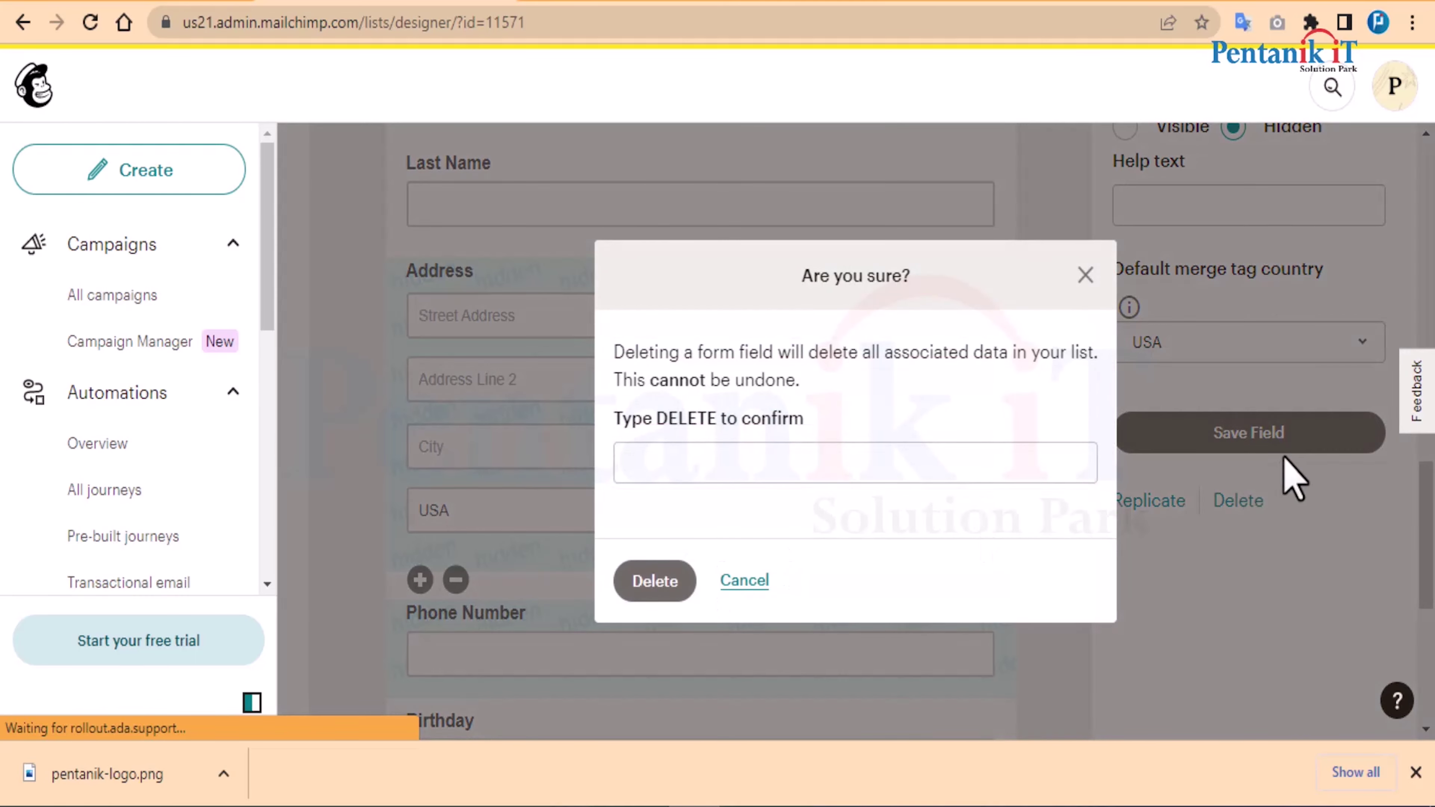
pyautogui.click(742, 580)
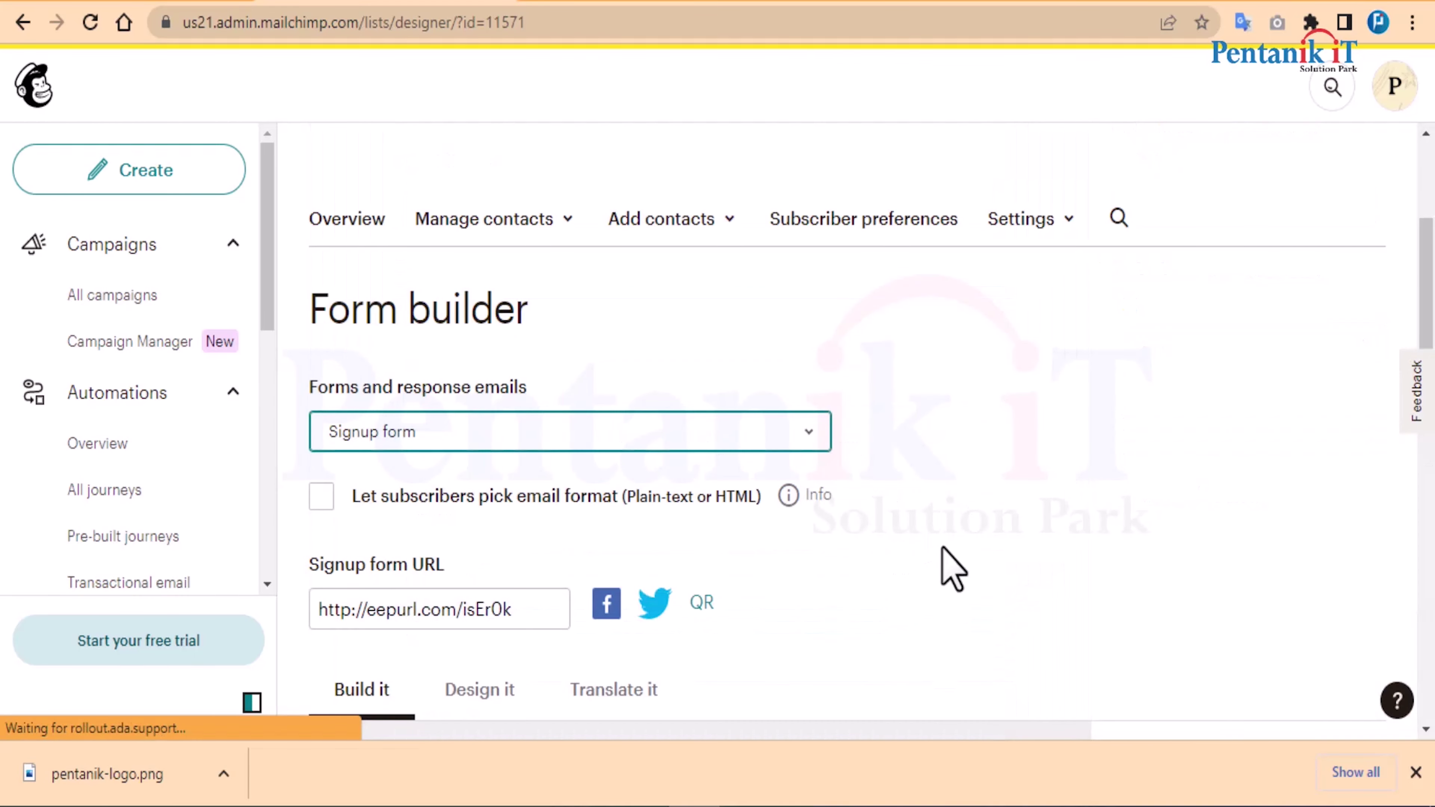
pyautogui.scroll(-3, 944, 571)
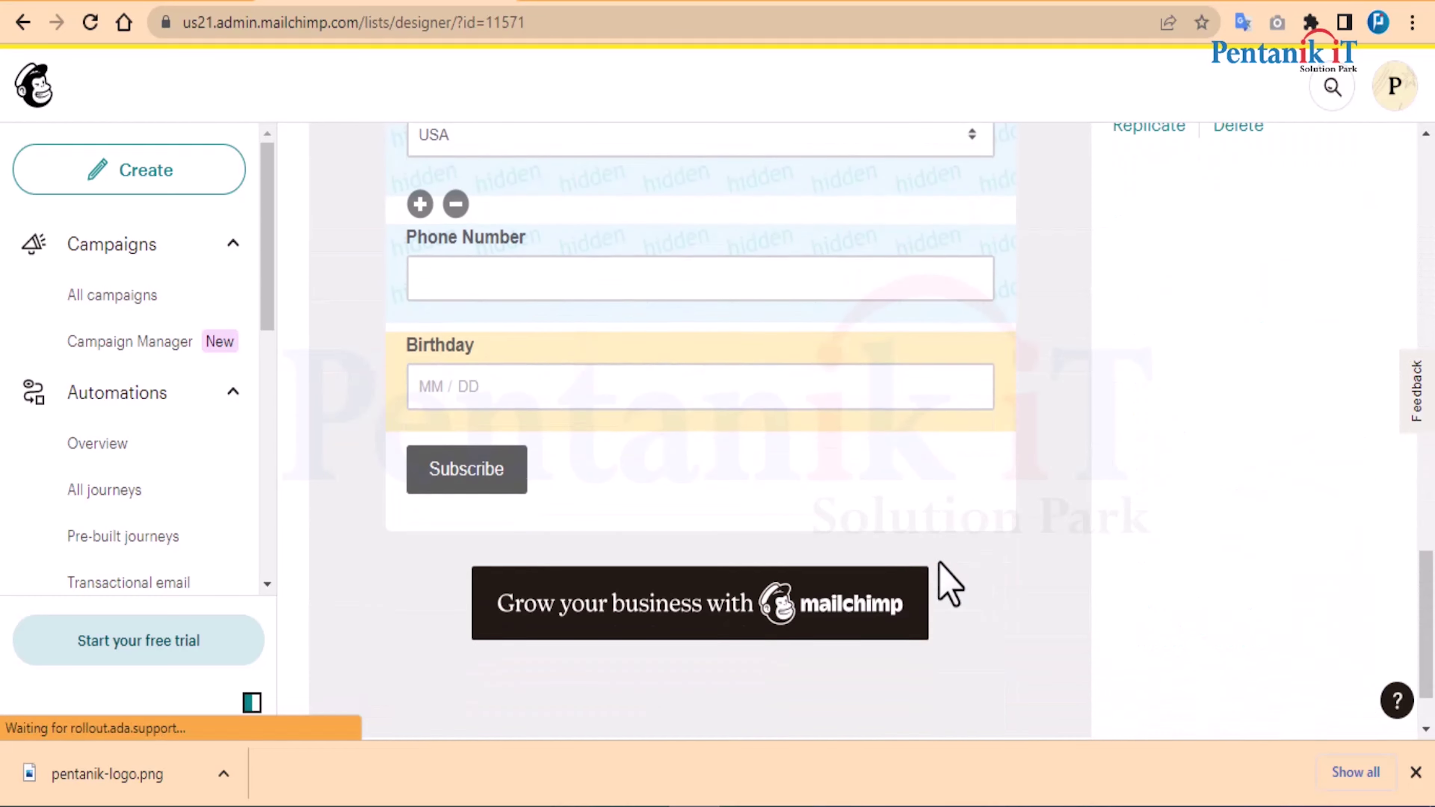
pyautogui.scroll(8, 994, 560)
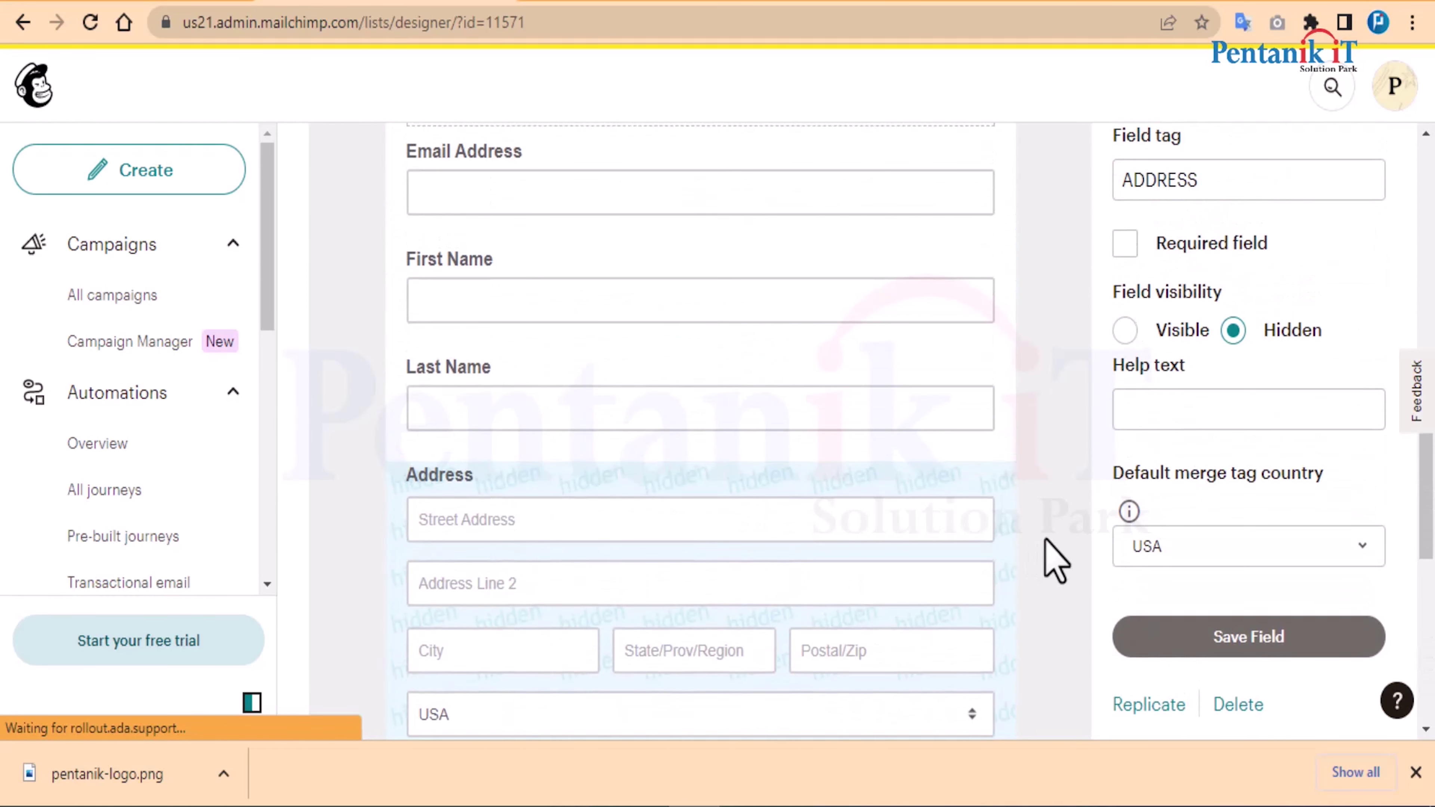
pyautogui.scroll(2, 1052, 559)
pyautogui.scroll(-2, 1051, 559)
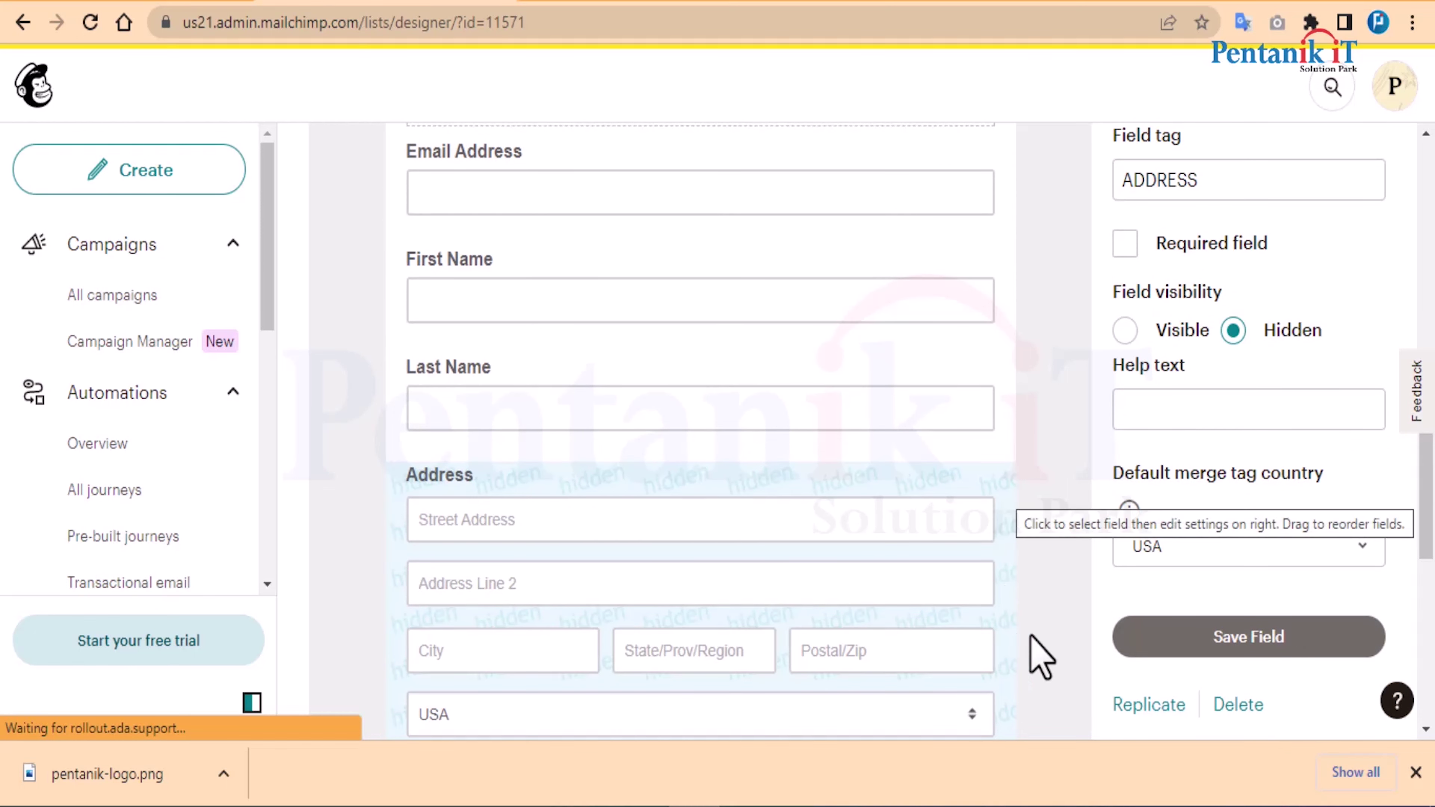
pyautogui.click(1215, 704)
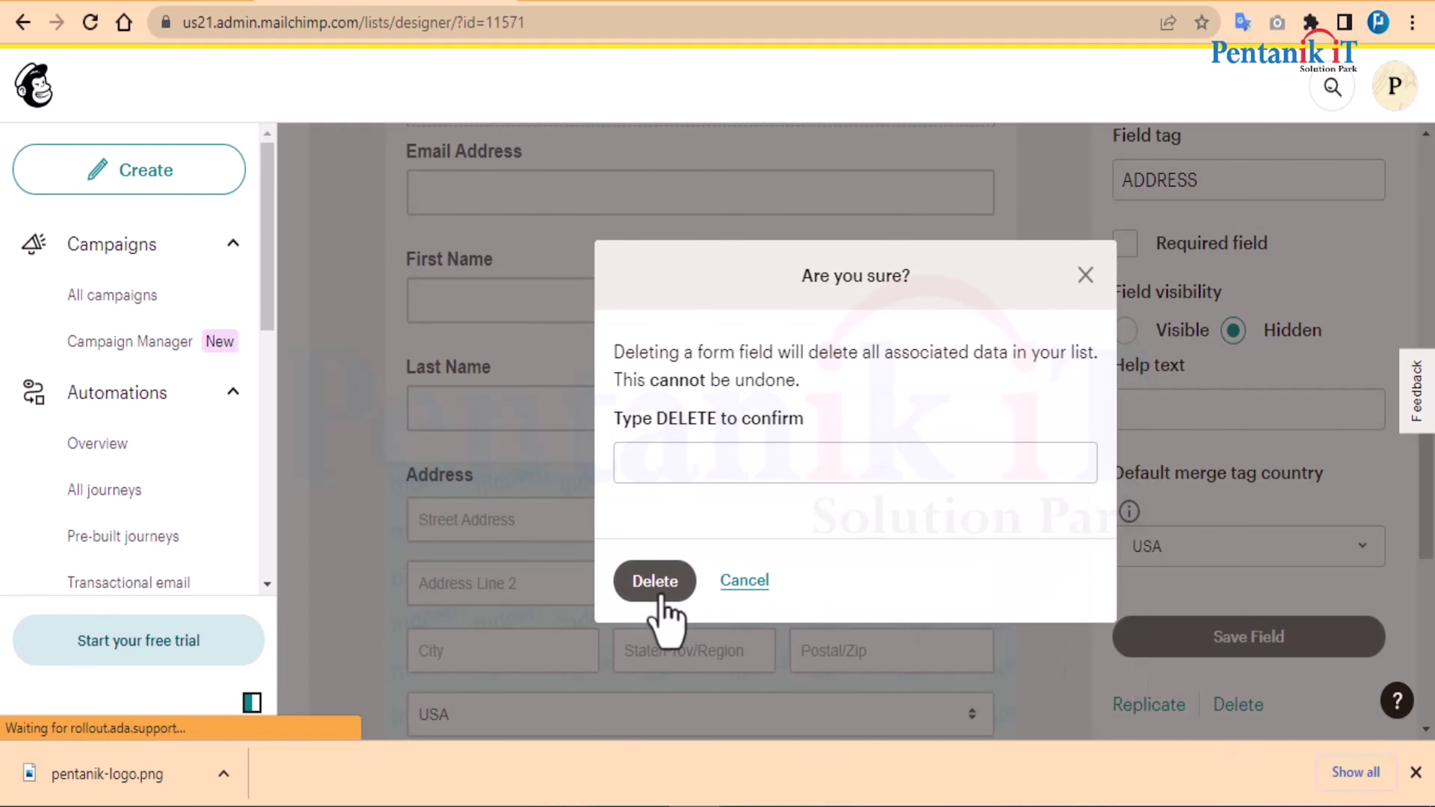
pyautogui.click(656, 582)
pyautogui.click(1085, 276)
# - Delete the Last Name field from the signup form, entering DELETE to confirm
pyautogui.scroll(2, 1032, 565)
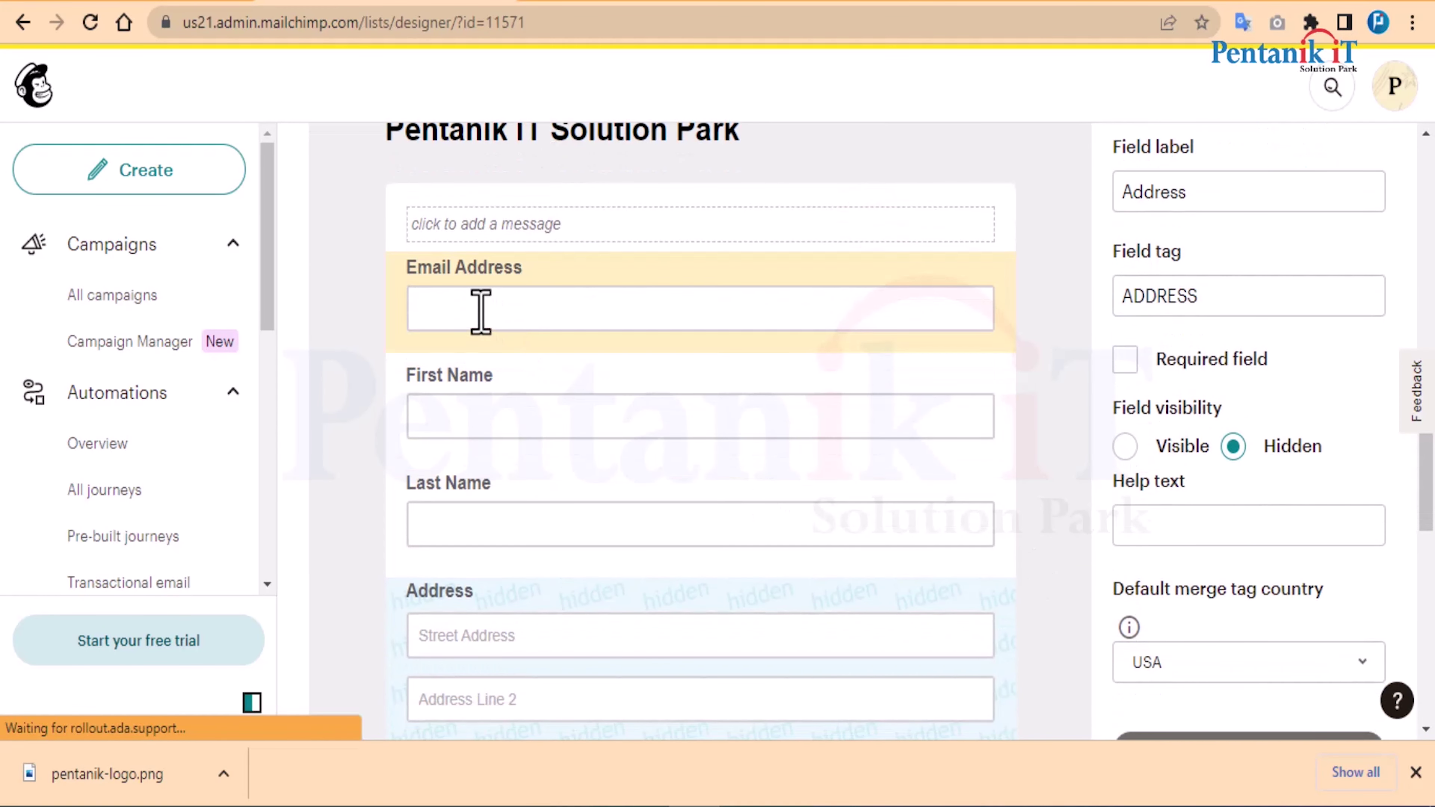
pyautogui.click(481, 311)
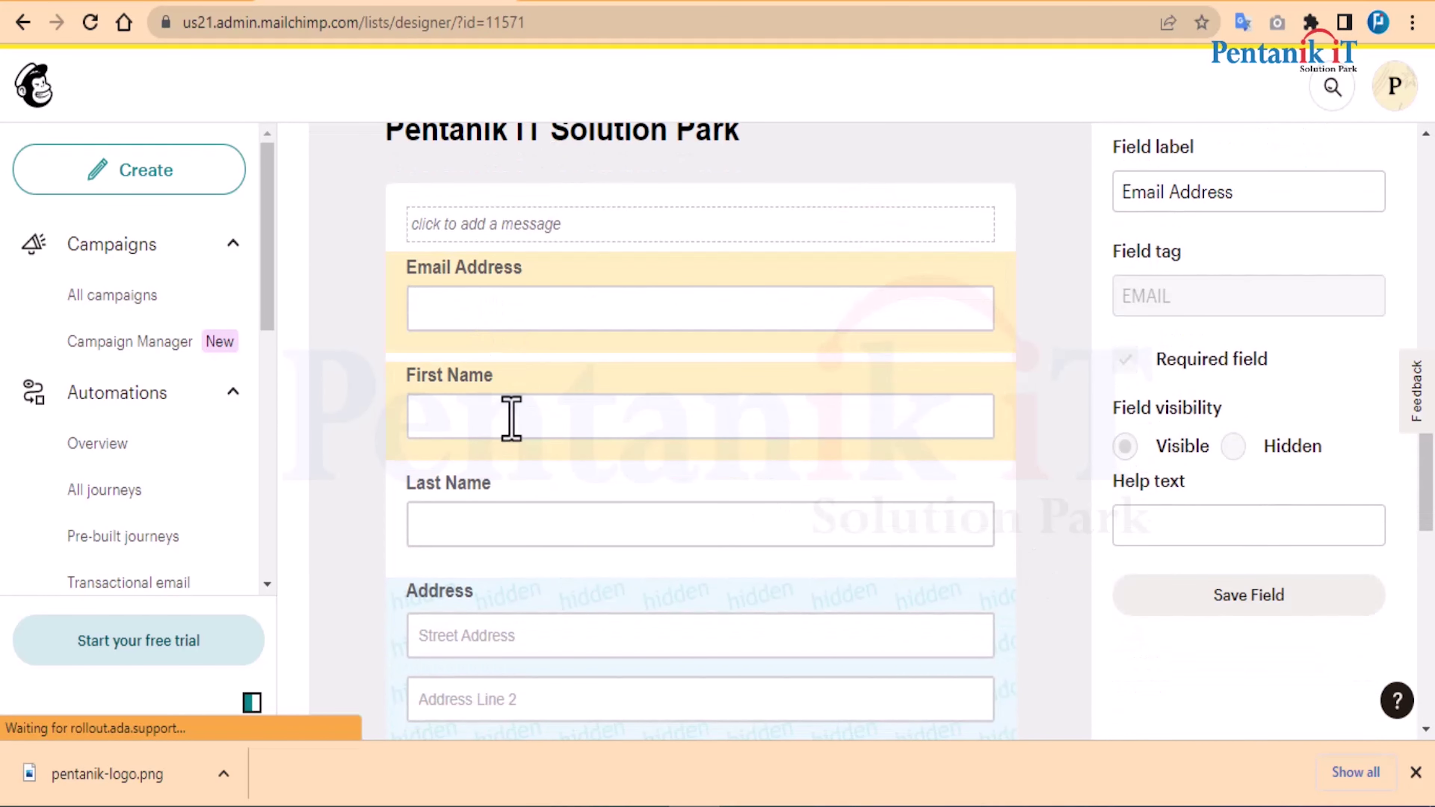
pyautogui.click(501, 541)
pyautogui.scroll(-5, 538, 503)
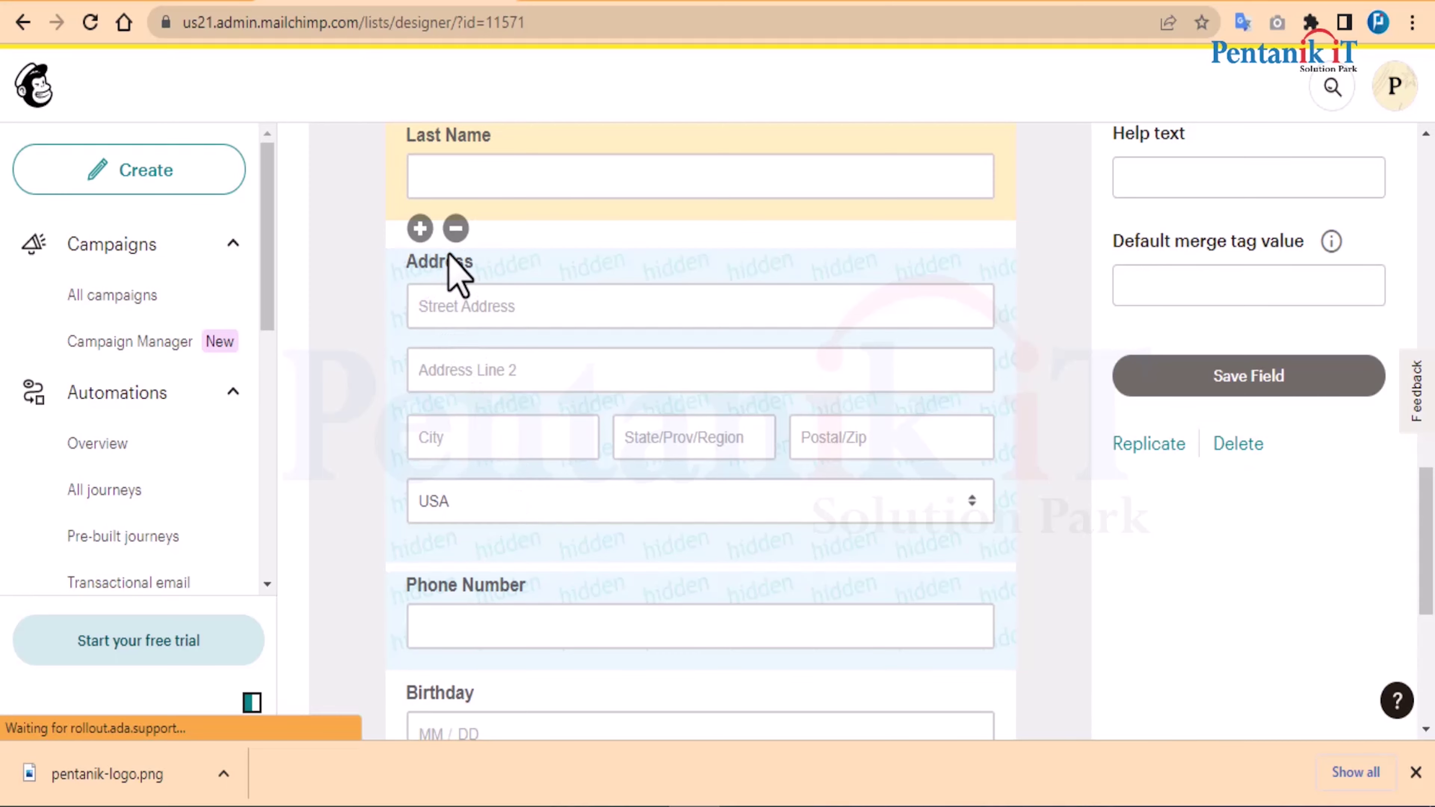
pyautogui.click(456, 229)
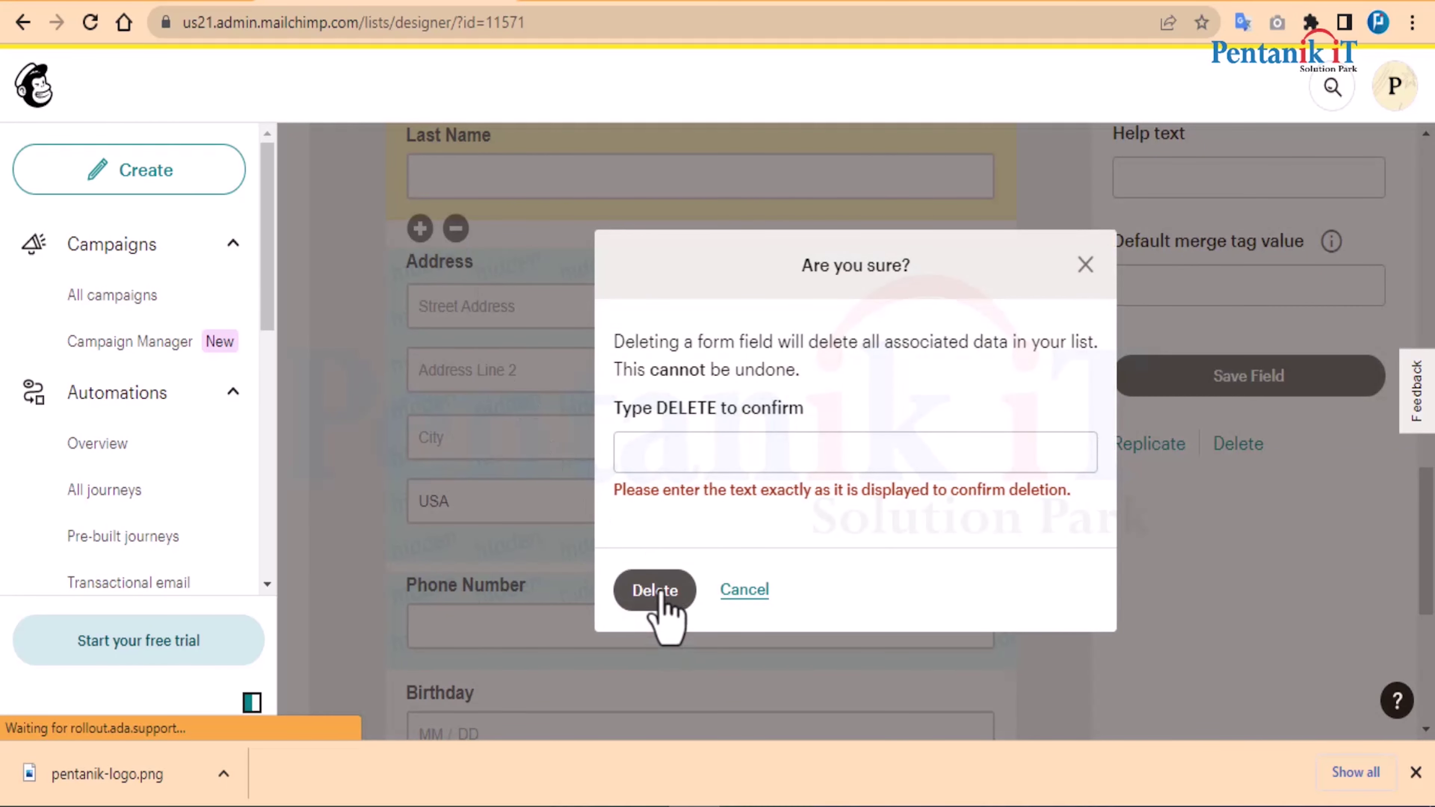
pyautogui.click(760, 464)
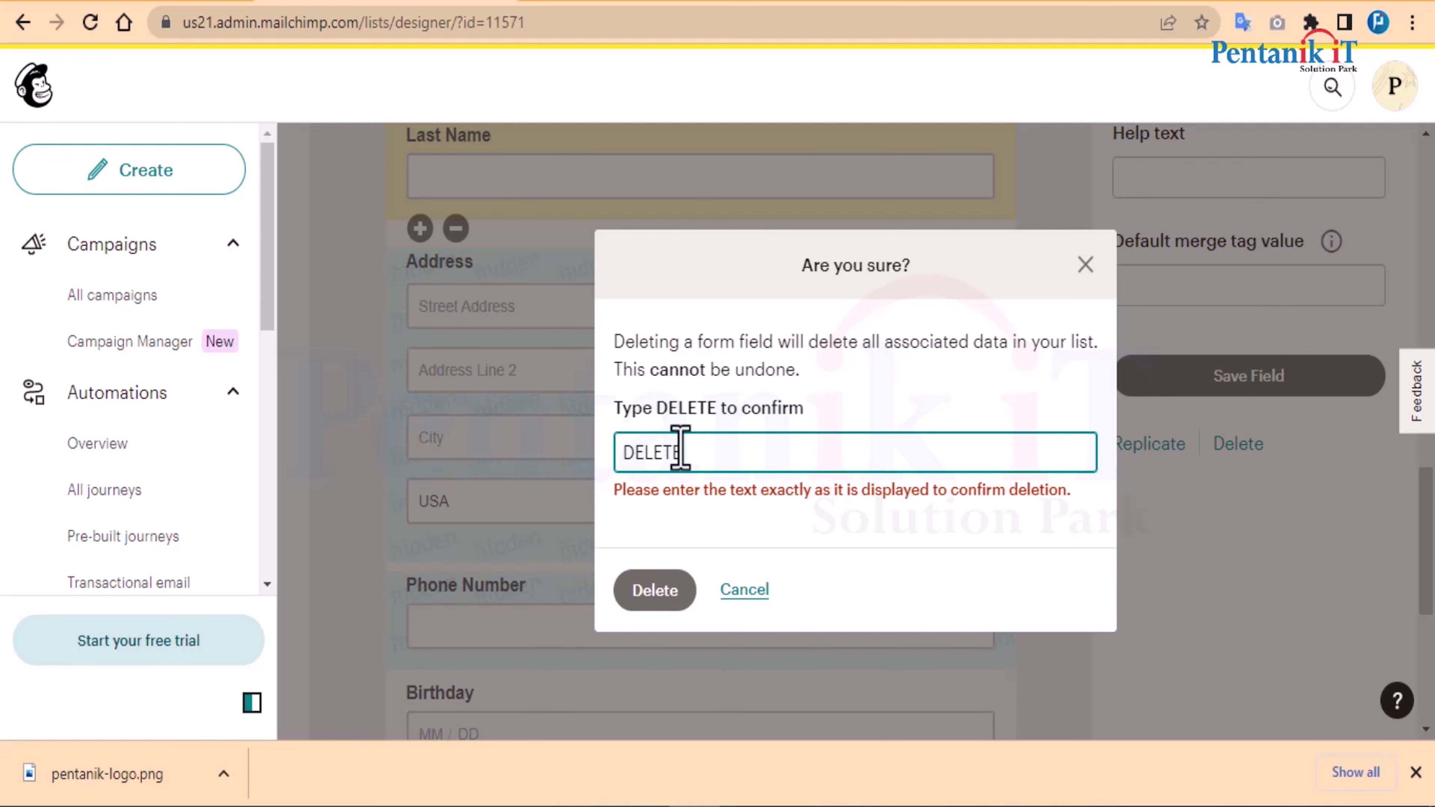
pyautogui.click(655, 591)
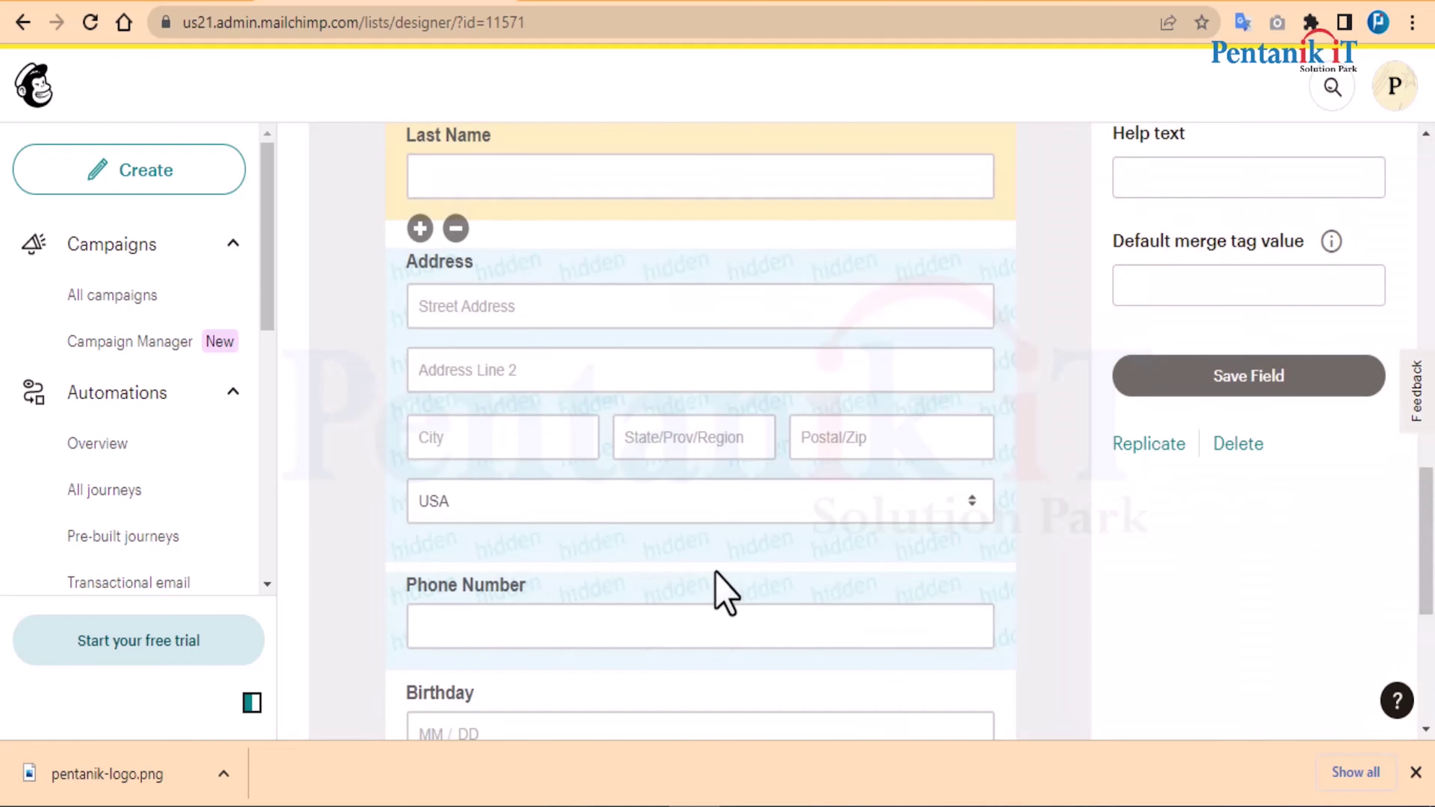
# - Look over the remaining signup form fields down to the Subscribe button
pyautogui.scroll(-2, 650, 487)
pyautogui.scroll(-5, 894, 497)
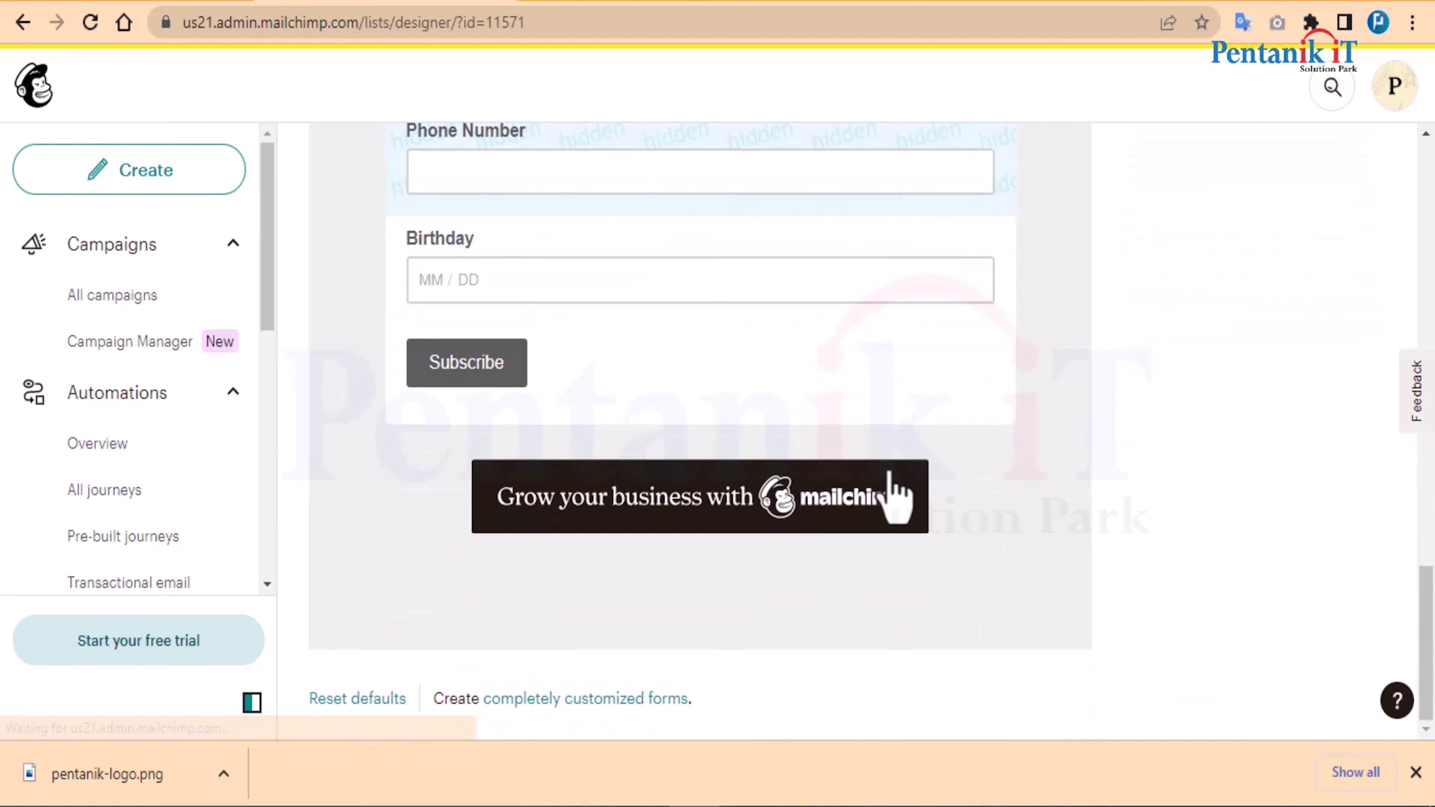
pyautogui.scroll(4, 899, 503)
pyautogui.scroll(2, 898, 503)
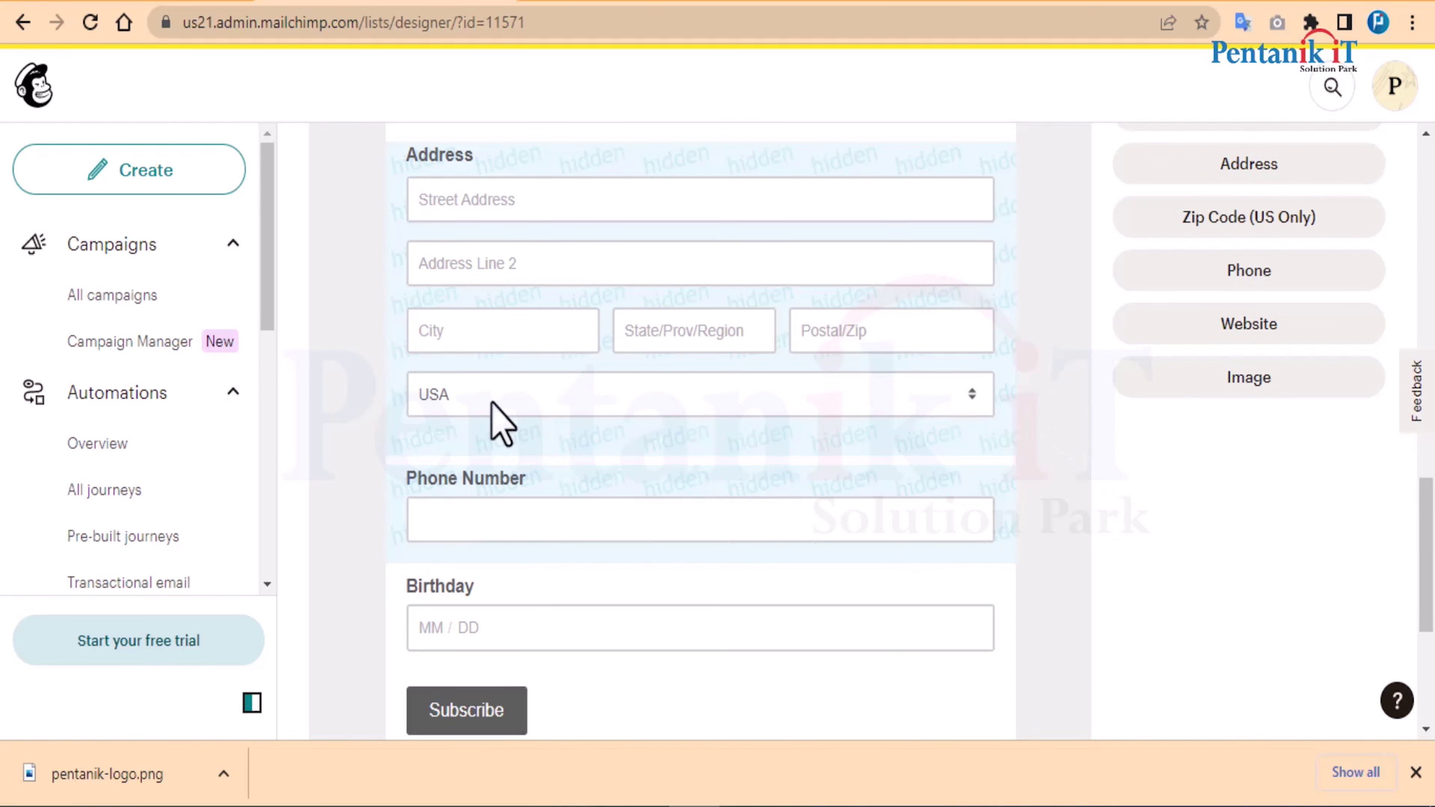
pyautogui.scroll(2, 680, 436)
pyautogui.scroll(2, 686, 444)
pyautogui.scroll(-4, 480, 421)
pyautogui.scroll(2, 492, 415)
# - Delete the hidden Address field from the signup form, entering DELETE to confirm
pyautogui.click(651, 396)
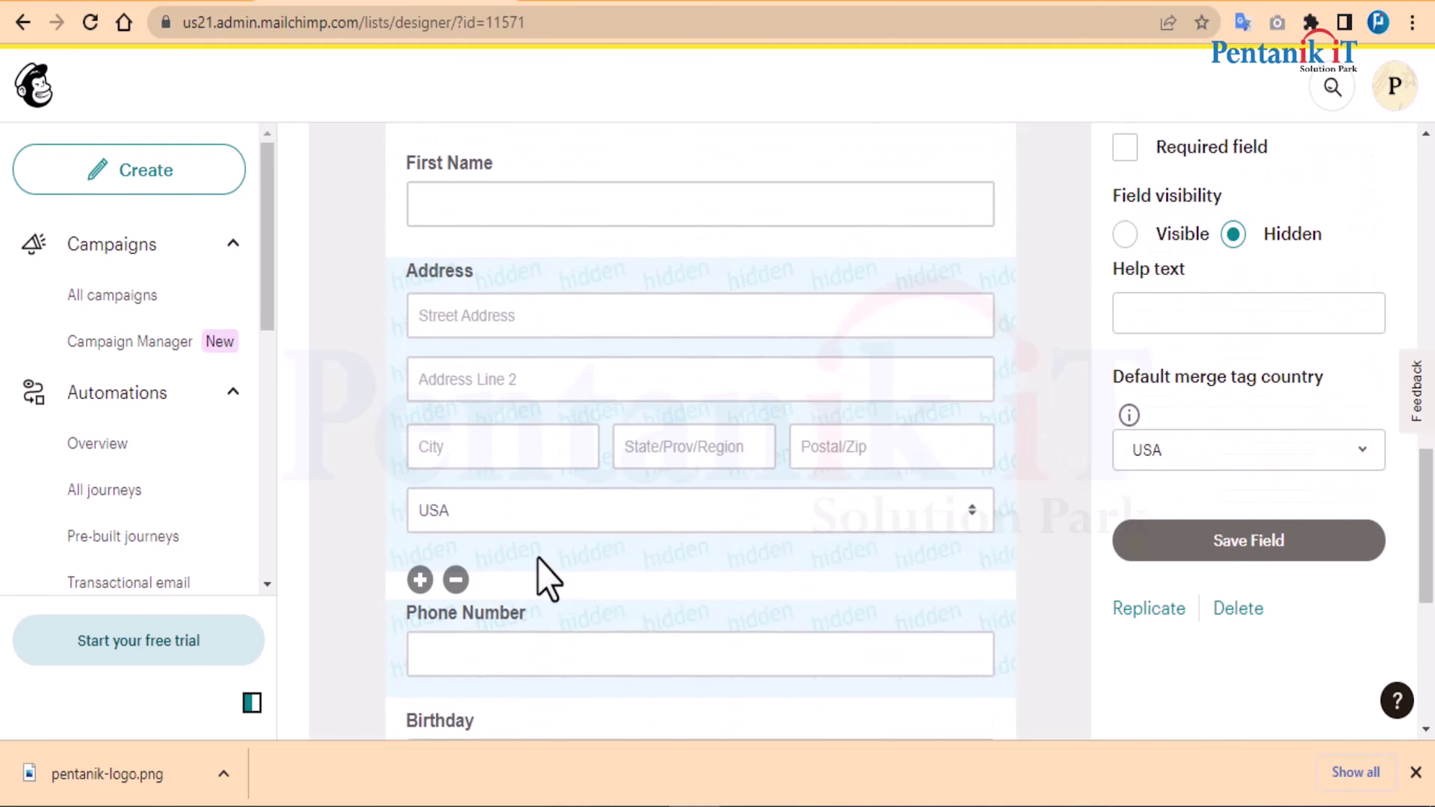
pyautogui.scroll(5, 678, 441)
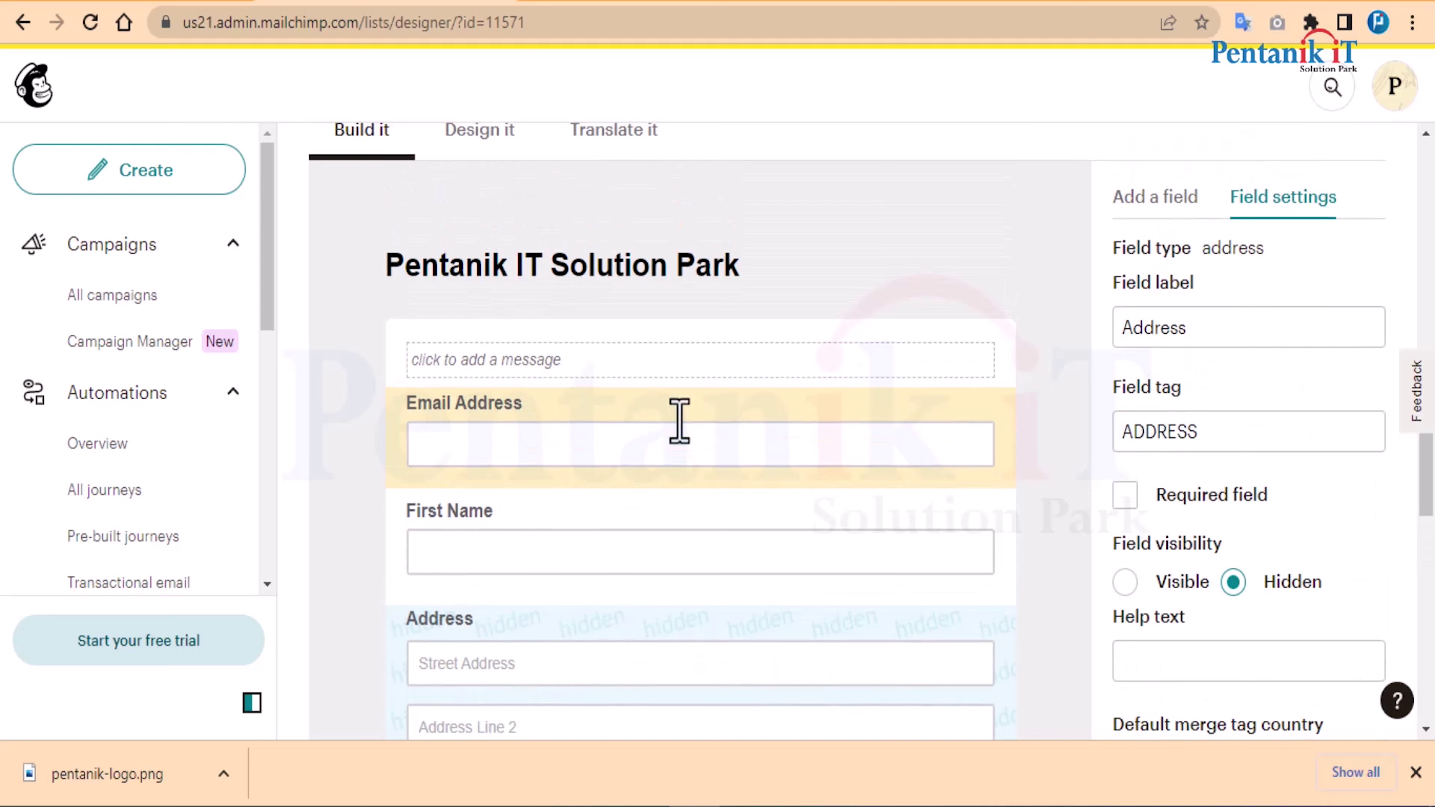
pyautogui.scroll(-4, 1118, 385)
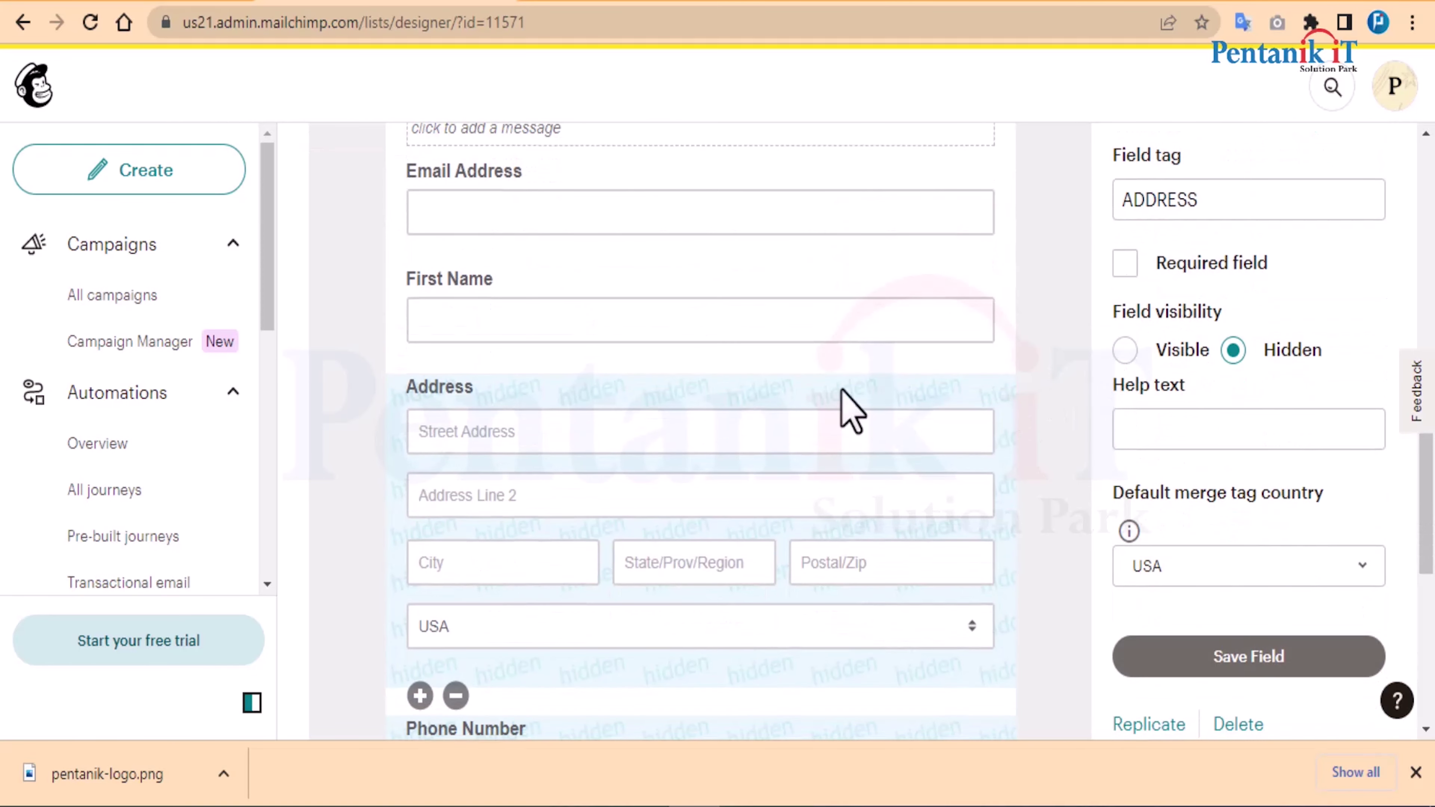
pyautogui.scroll(-2, 541, 567)
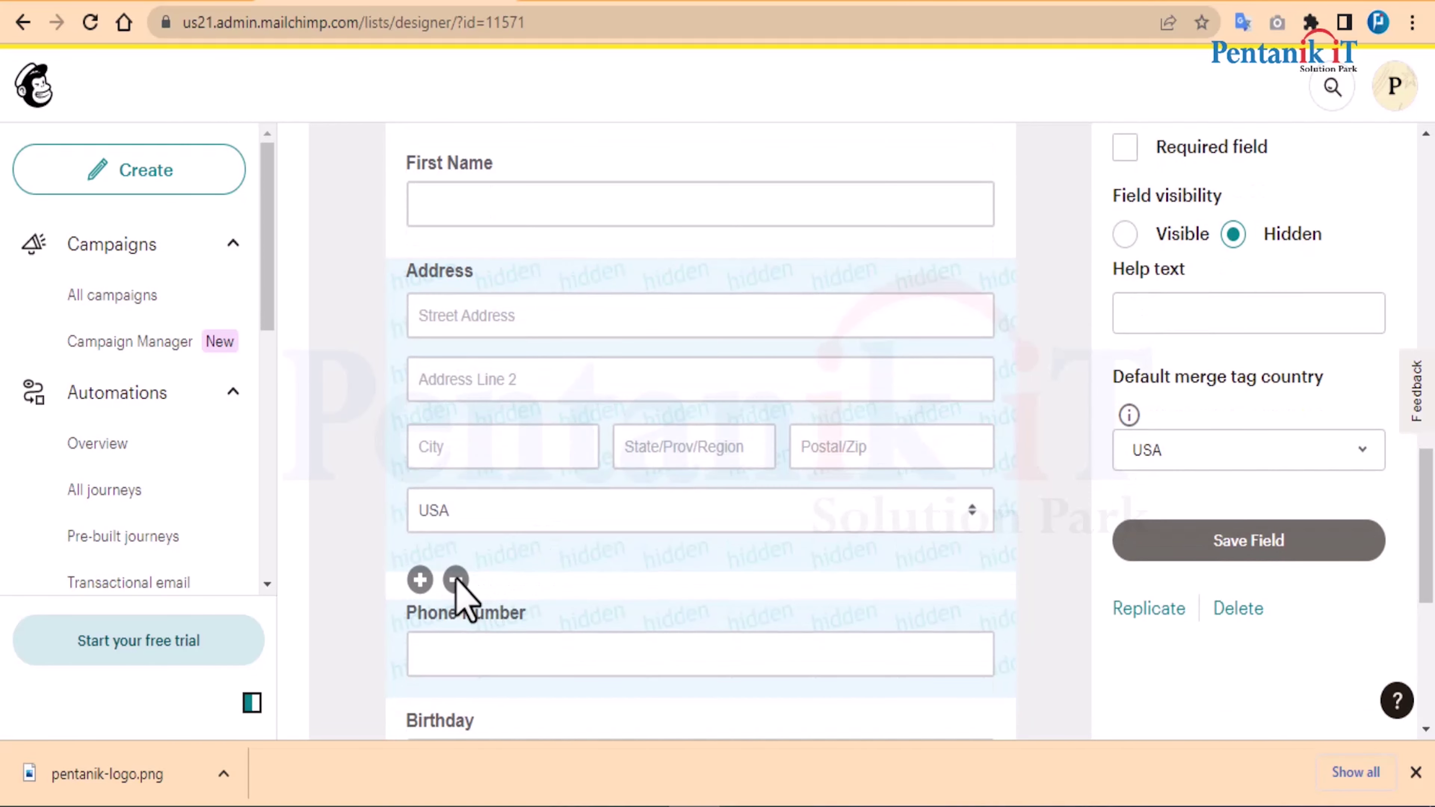
pyautogui.click(457, 579)
pyautogui.click(699, 465)
pyautogui.write('delete')
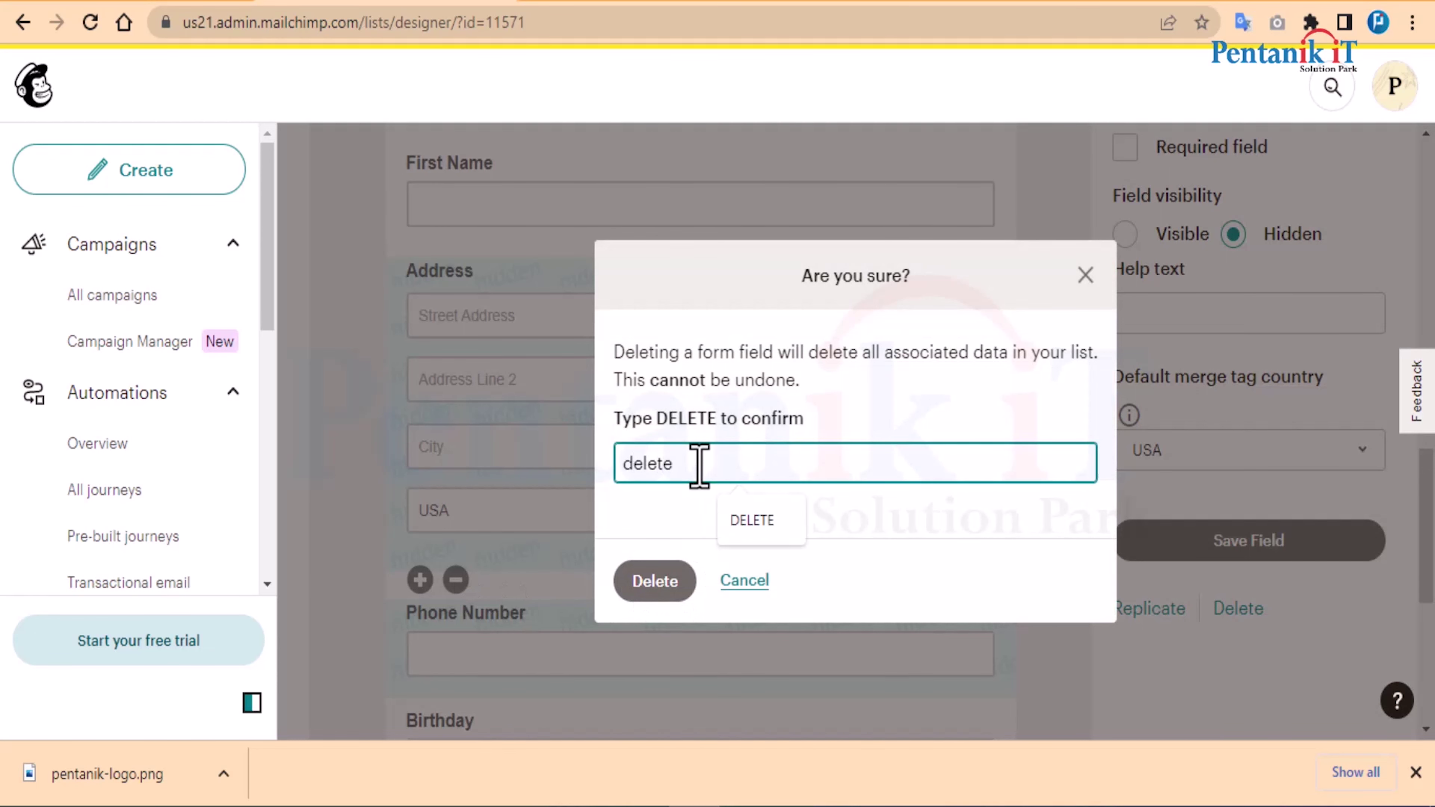
pyautogui.click(740, 535)
pyautogui.click(654, 585)
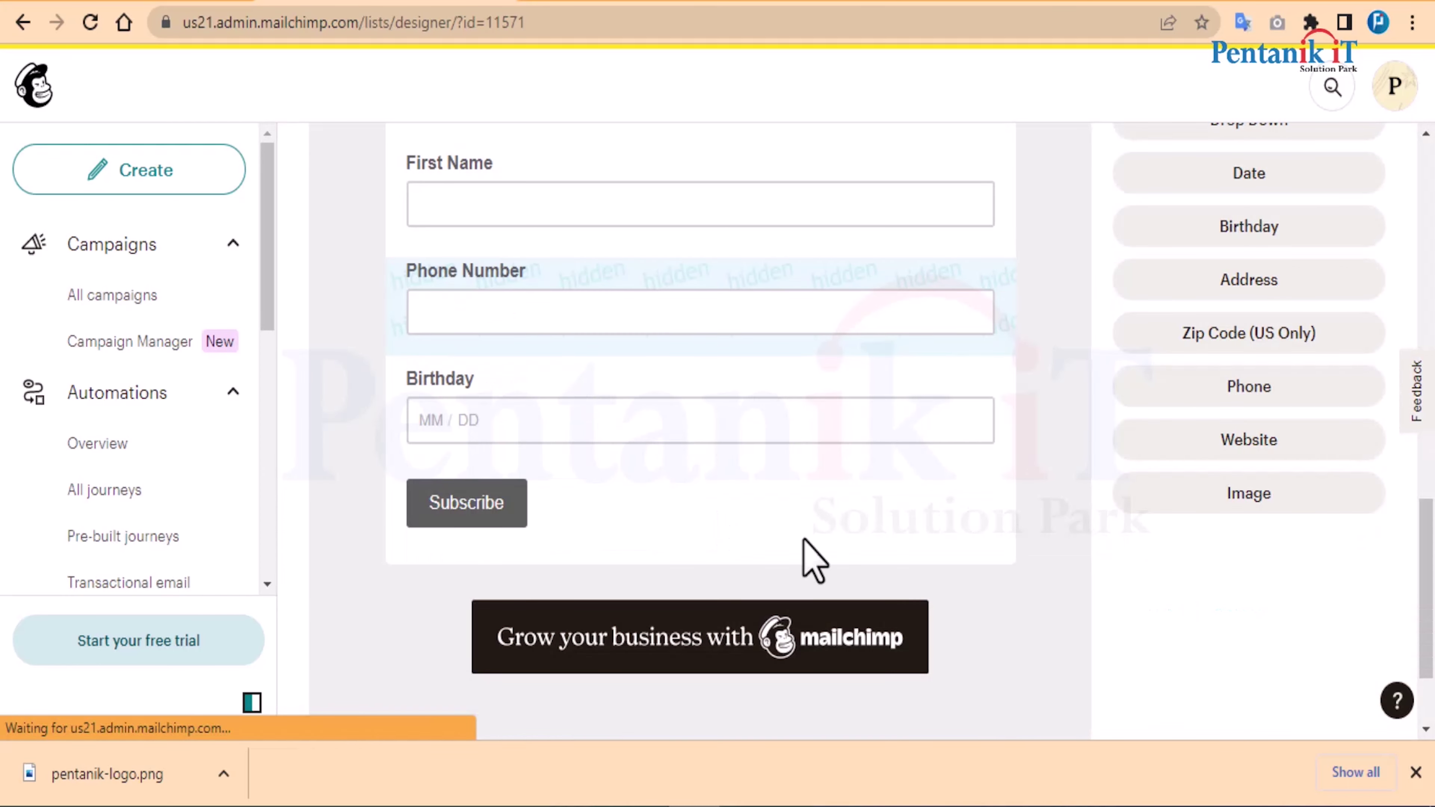
# - Try to shorten the First Name field's label to Name
pyautogui.scroll(6, 951, 561)
pyautogui.scroll(-2, 952, 561)
pyautogui.click(480, 424)
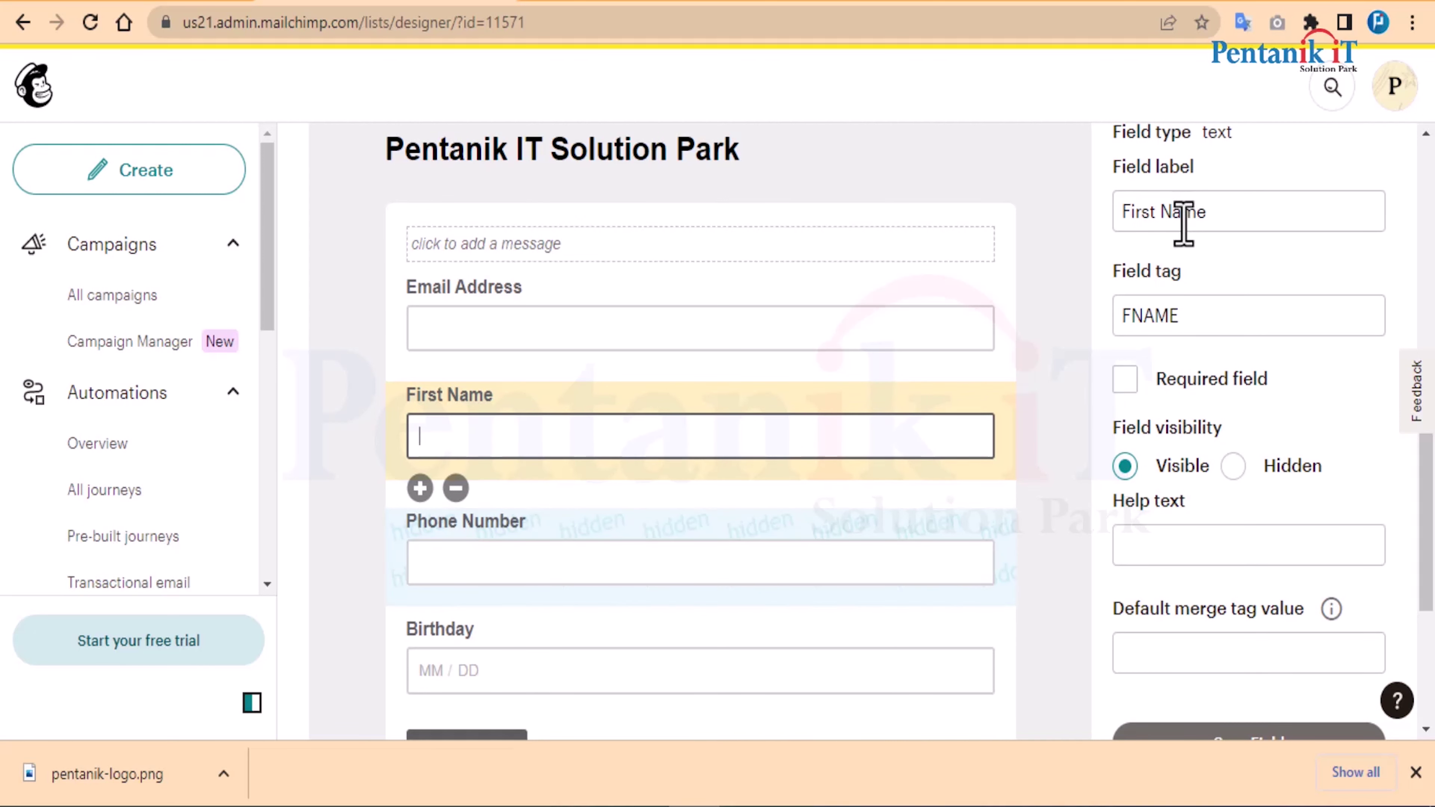
pyautogui.moveTo(1164, 214); pyautogui.dragTo(1085, 229)
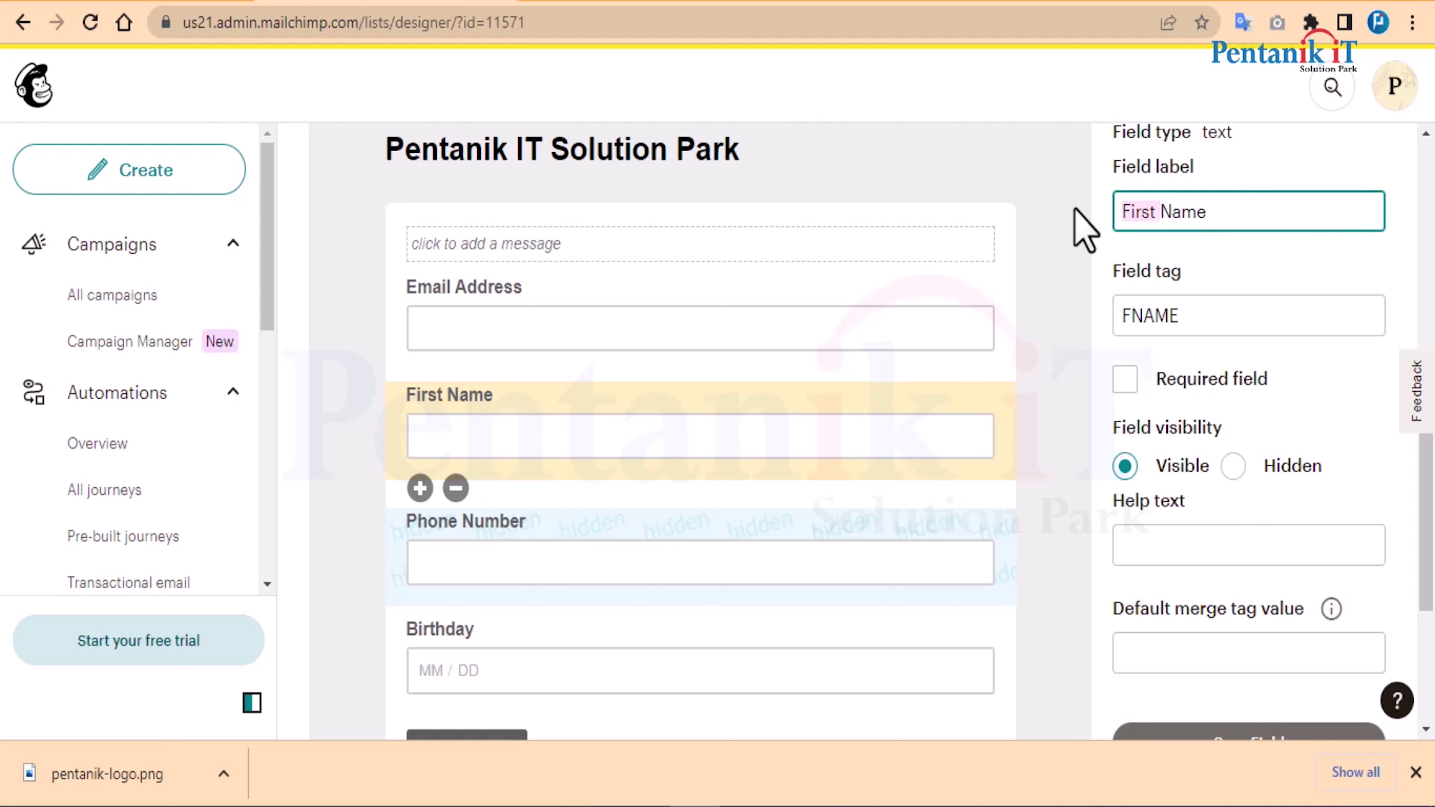
pyautogui.press('BackSpace')
pyautogui.click(1083, 289)
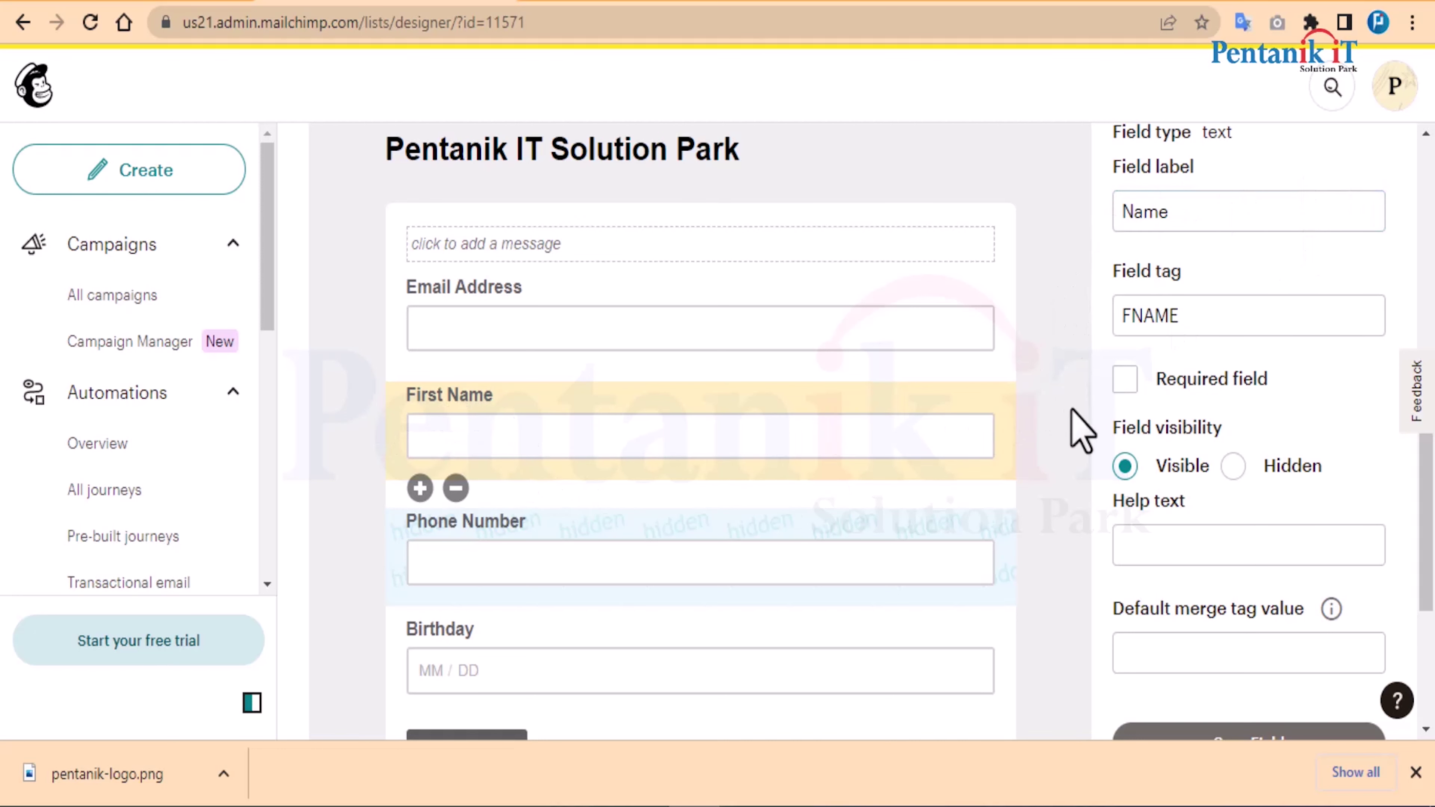
# - Open the Birthday field's settings, and examine its required and visibility options along with the rest of the form
pyautogui.scroll(1, 1068, 342)
pyautogui.scroll(-1, 1070, 349)
pyautogui.scroll(-5, 743, 545)
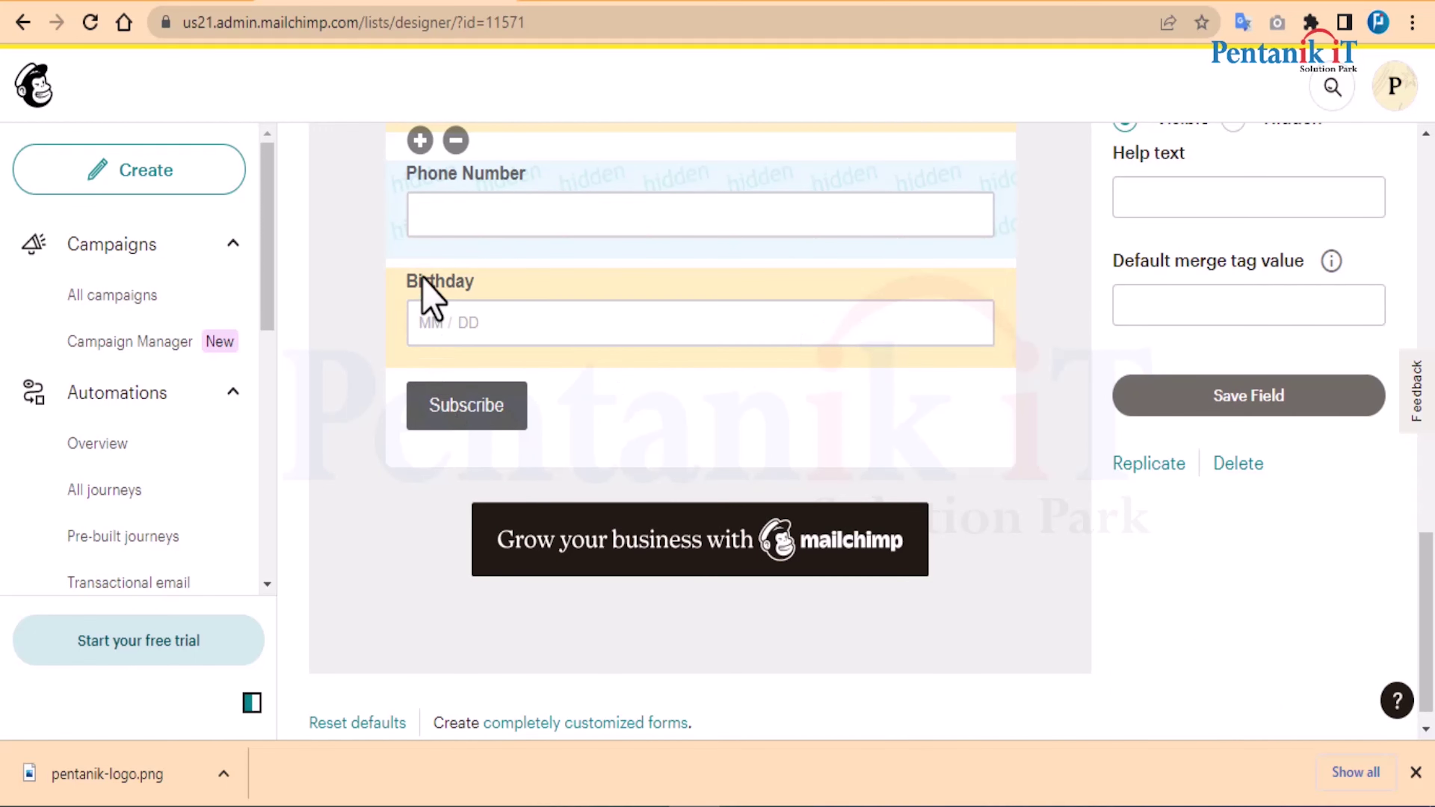
pyautogui.click(419, 355)
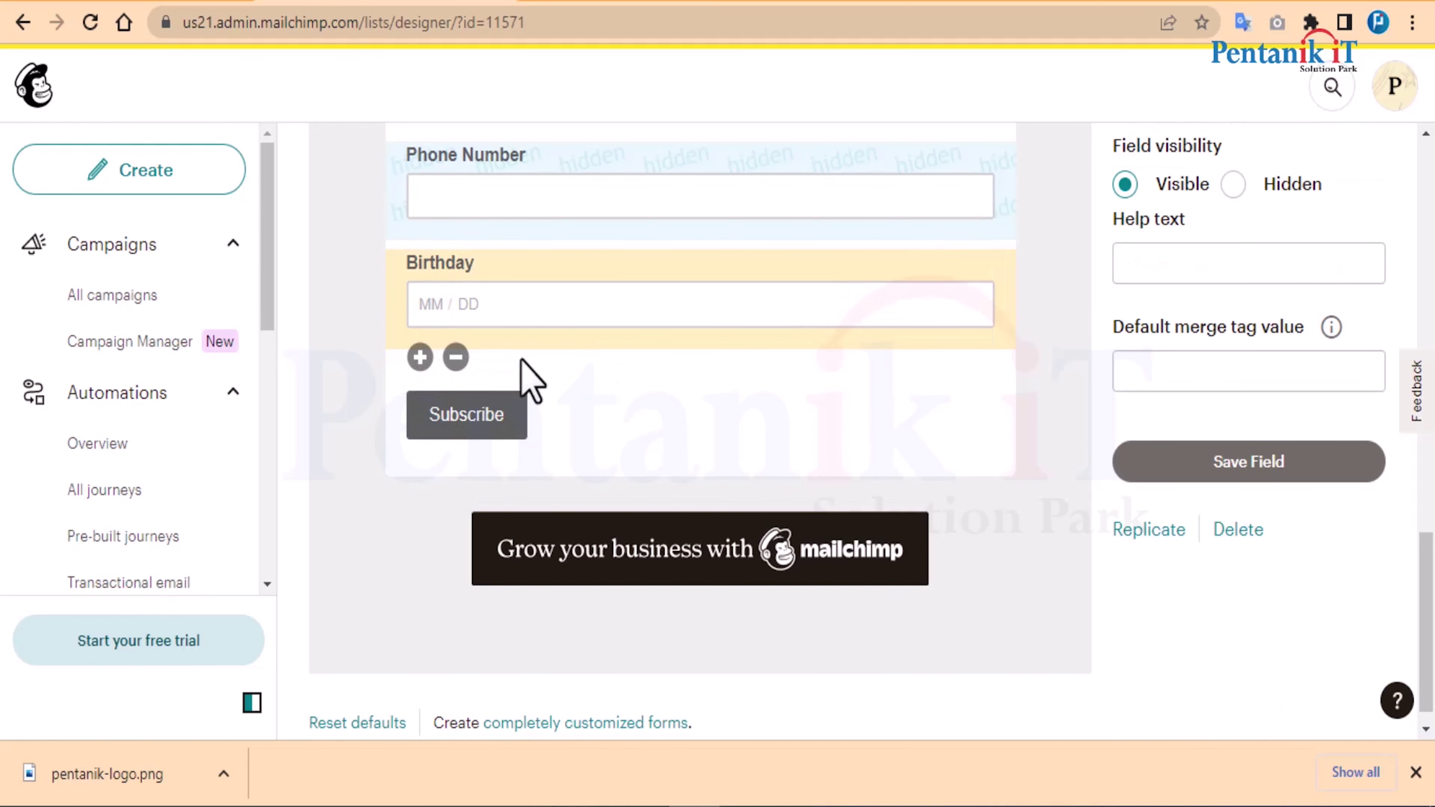
pyautogui.scroll(5, 769, 407)
pyautogui.scroll(10, 916, 385)
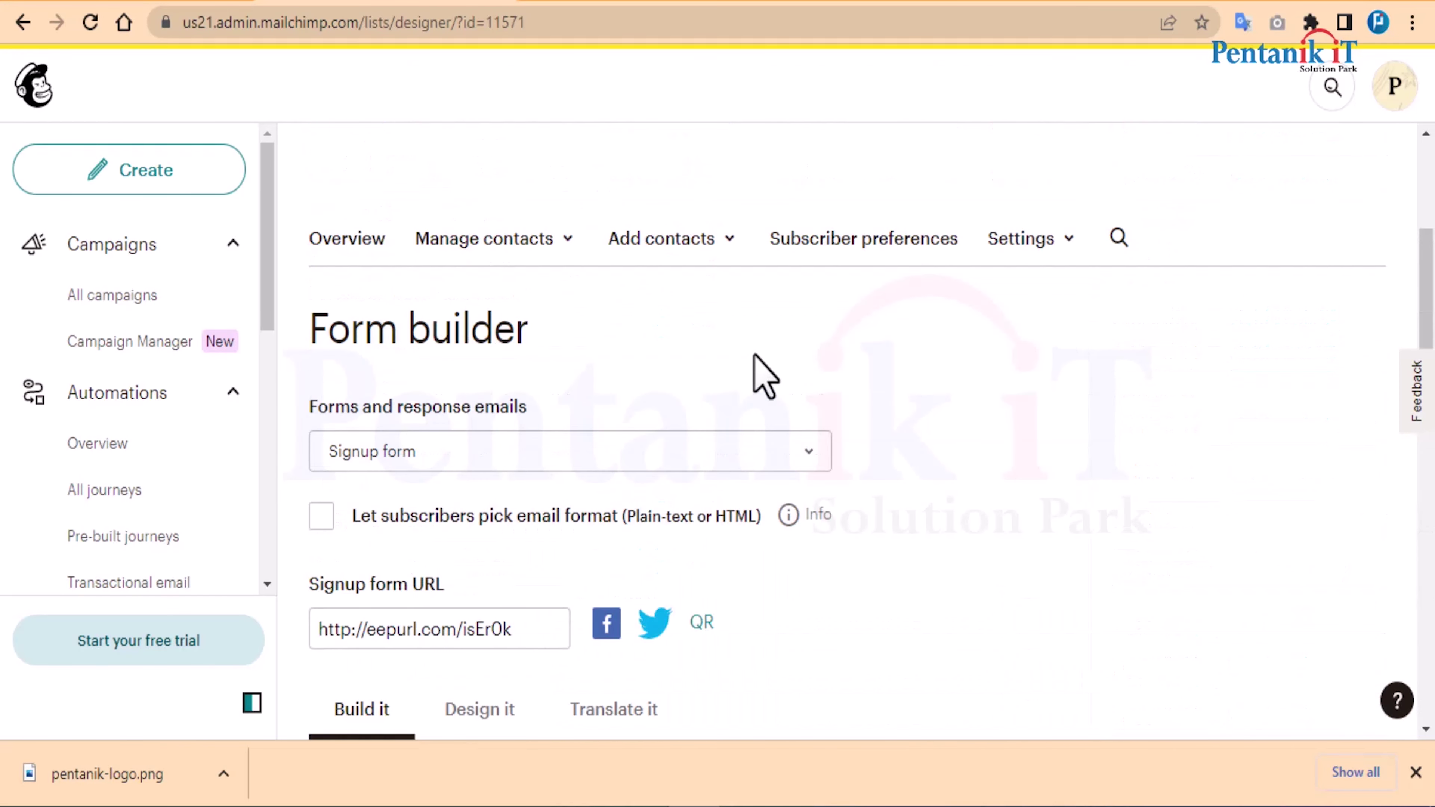
pyautogui.scroll(-7, 766, 376)
pyautogui.scroll(-3, 531, 512)
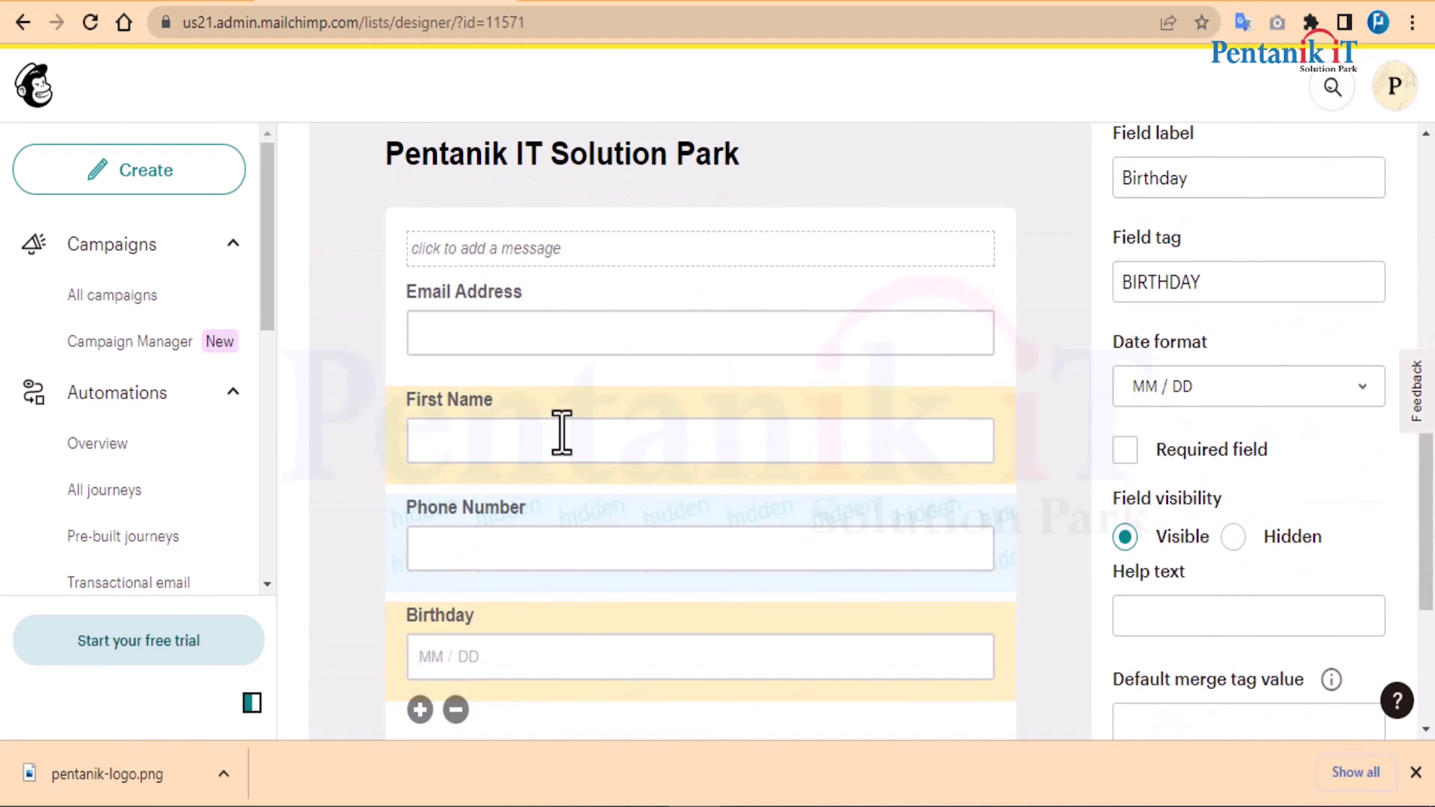
pyautogui.scroll(10, 565, 441)
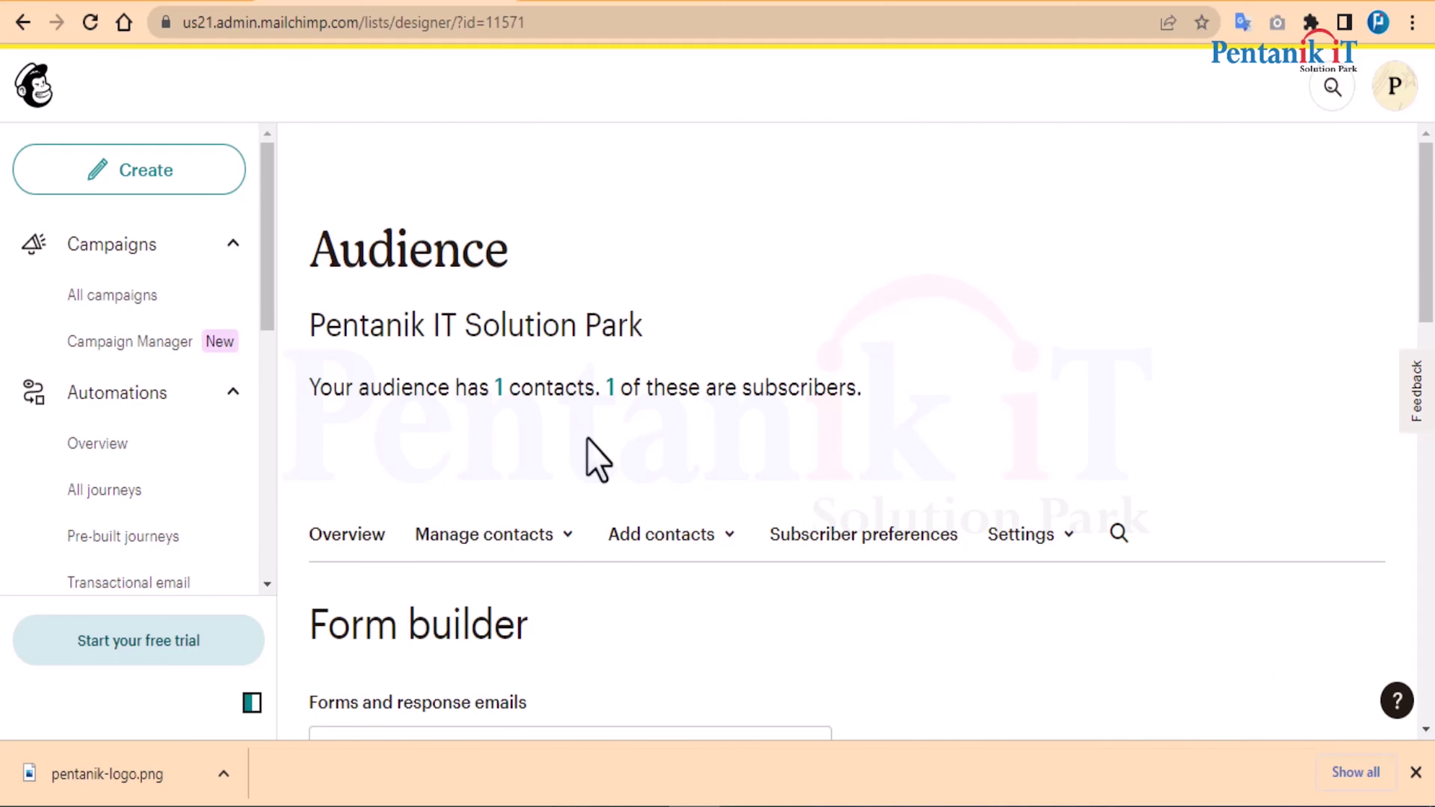
pyautogui.scroll(-10, 1212, 597)
pyautogui.scroll(-5, 1076, 561)
pyautogui.scroll(6, 1073, 567)
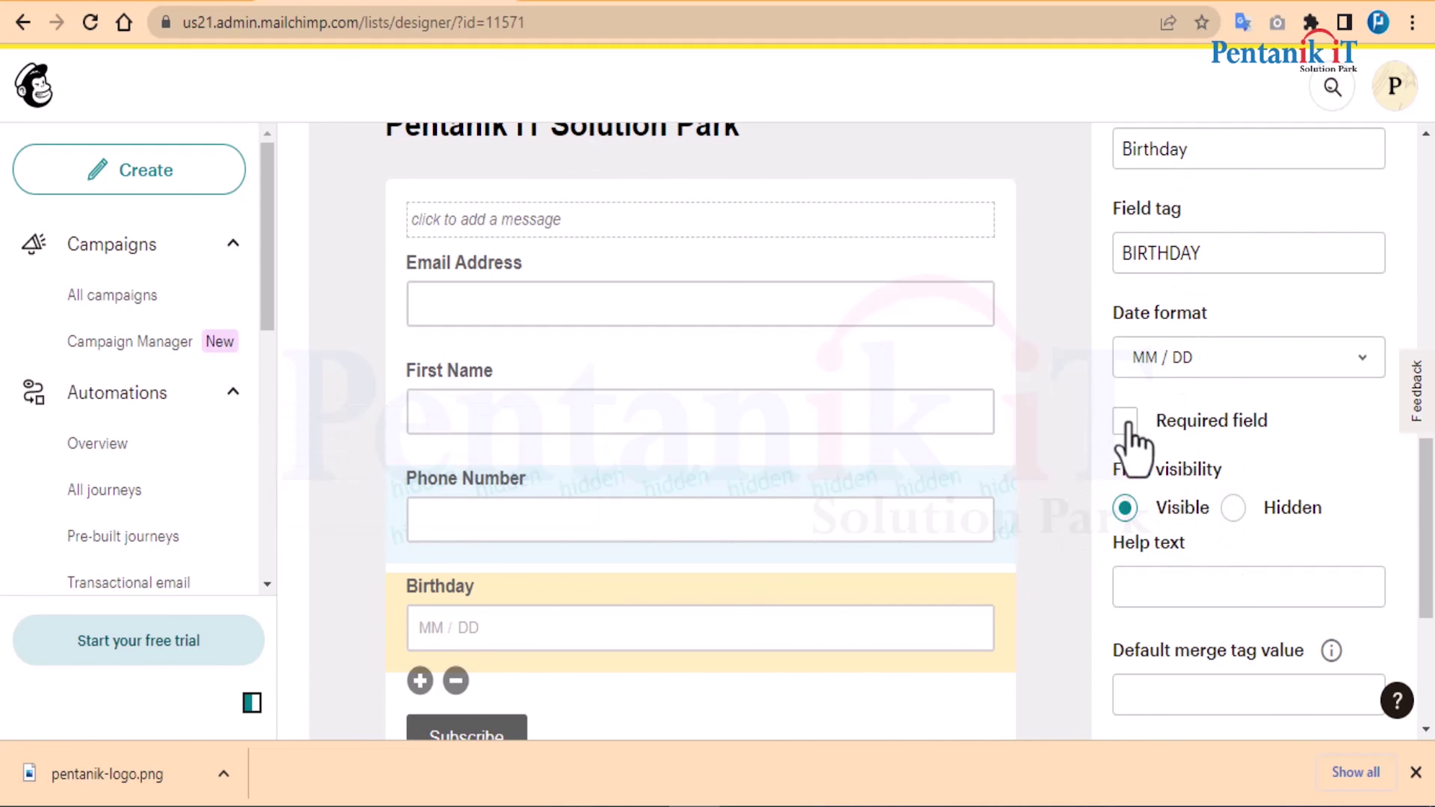
pyautogui.scroll(2, 719, 540)
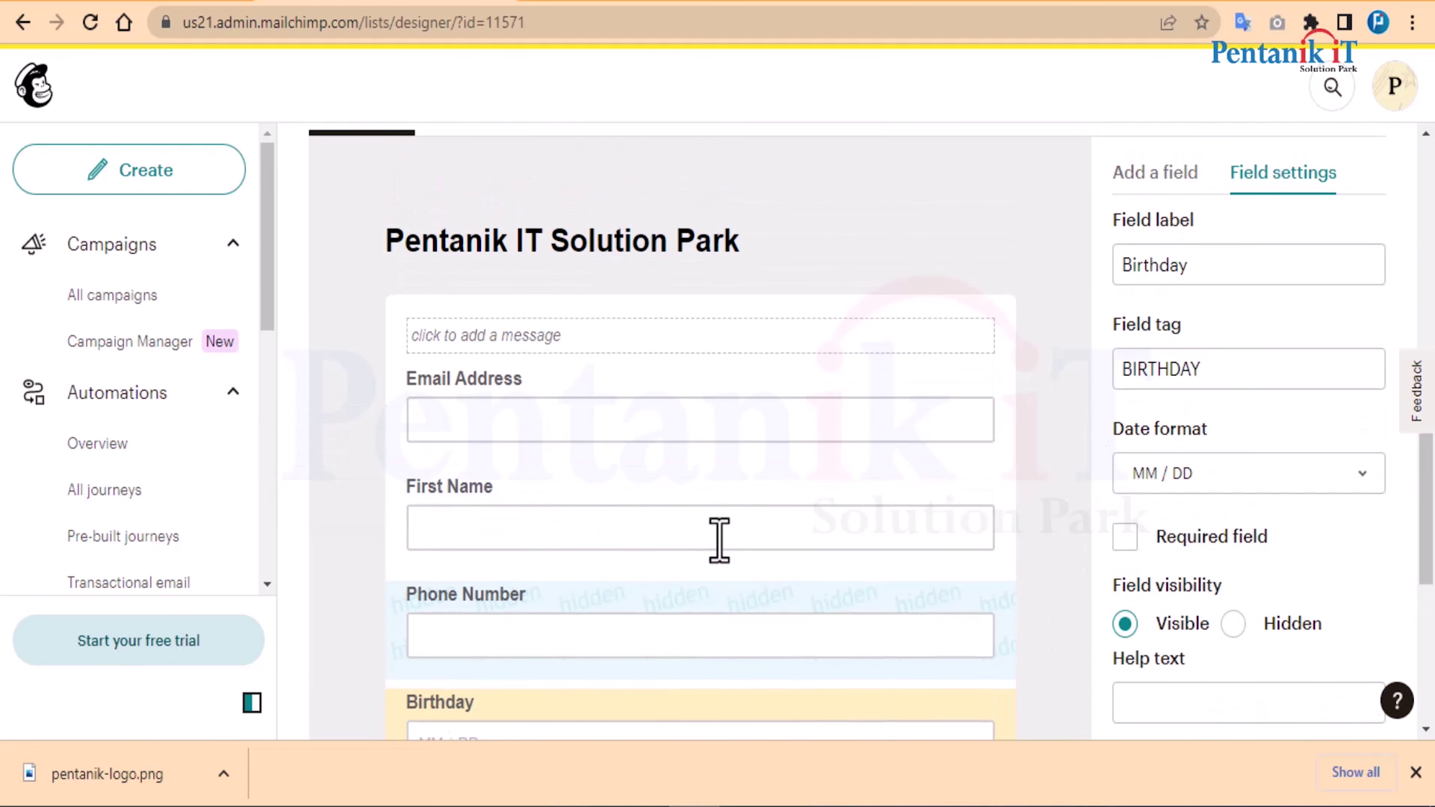
# - Check the Email Address field's settings, and look through the field types that can be added to the form
pyautogui.click(637, 420)
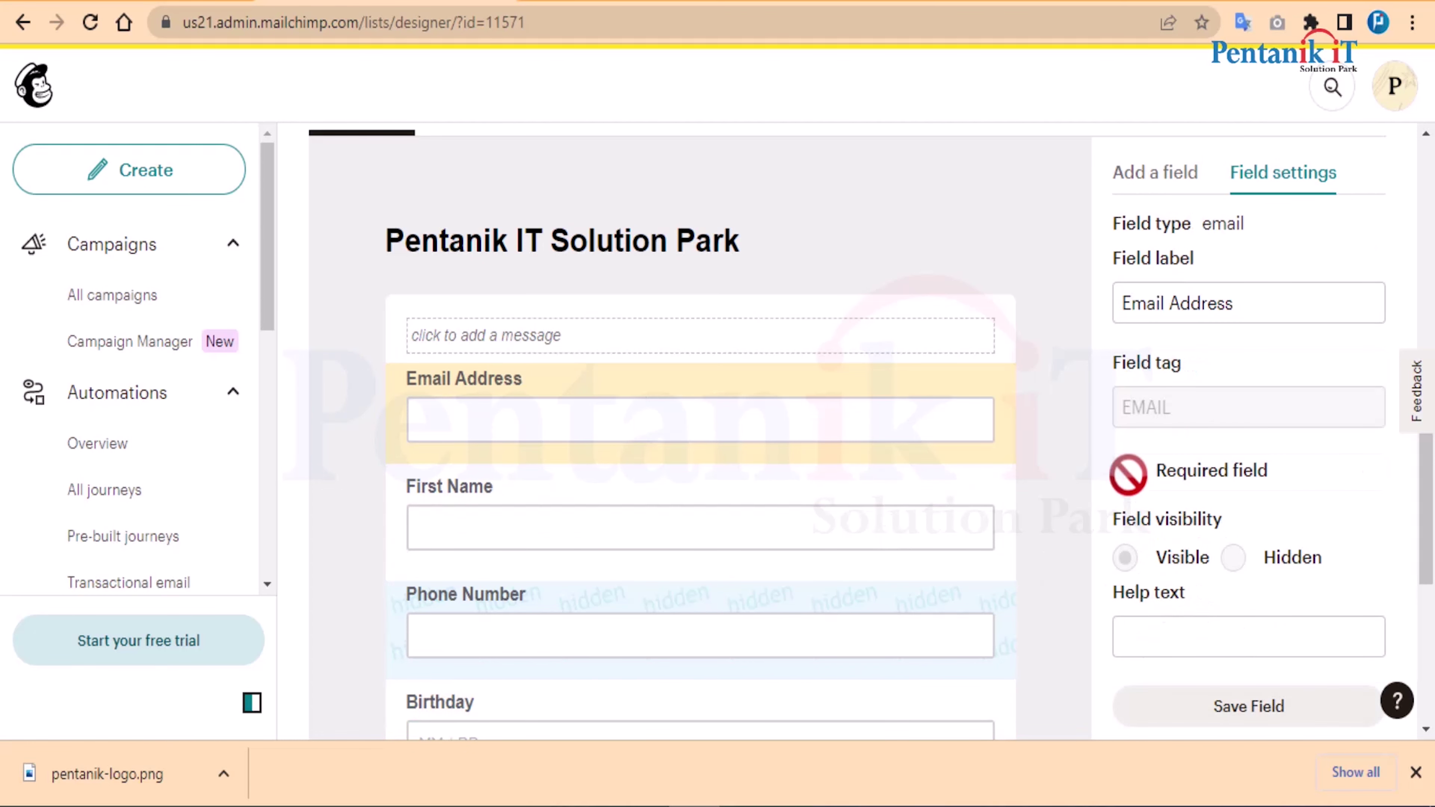
pyautogui.scroll(4, 1385, 541)
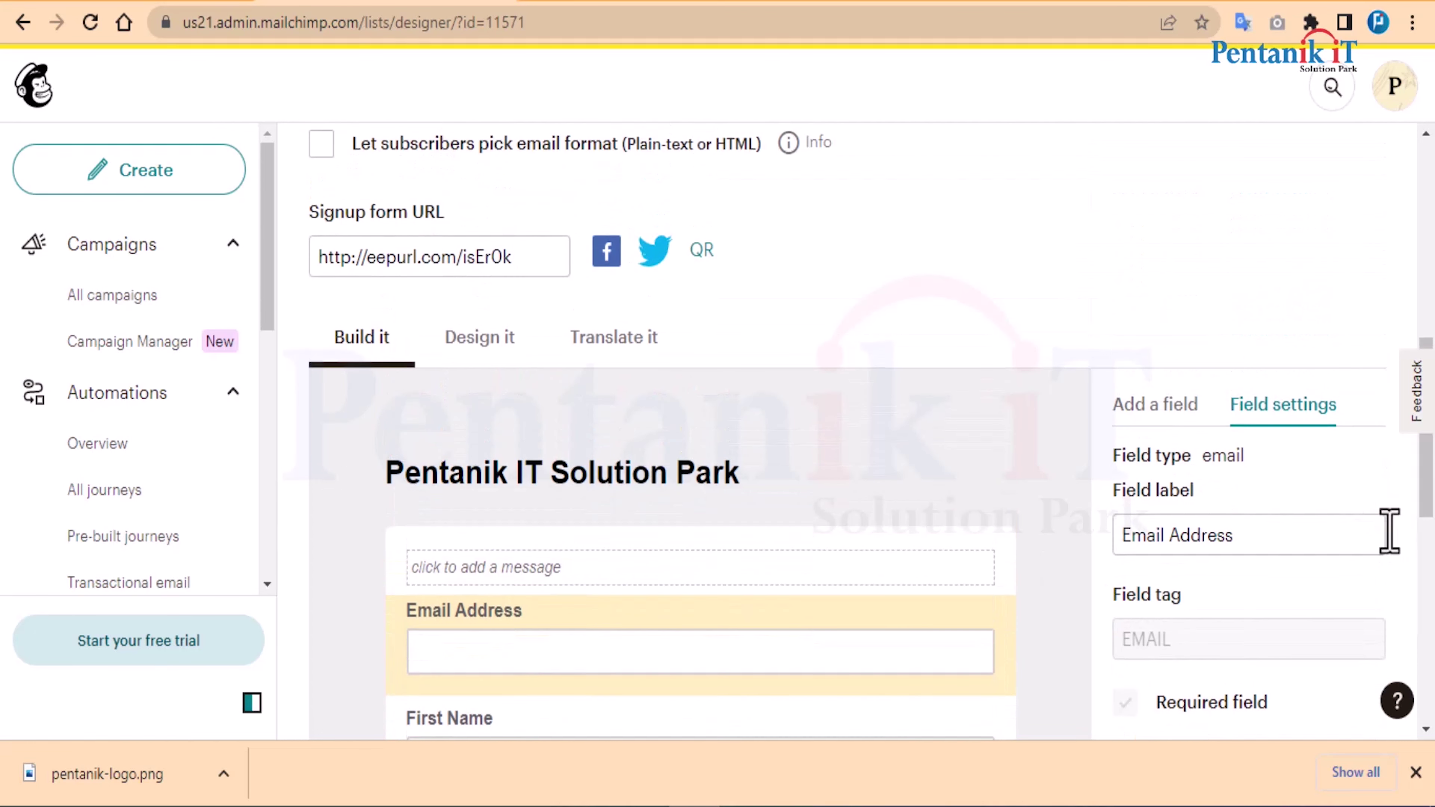
pyautogui.click(1147, 406)
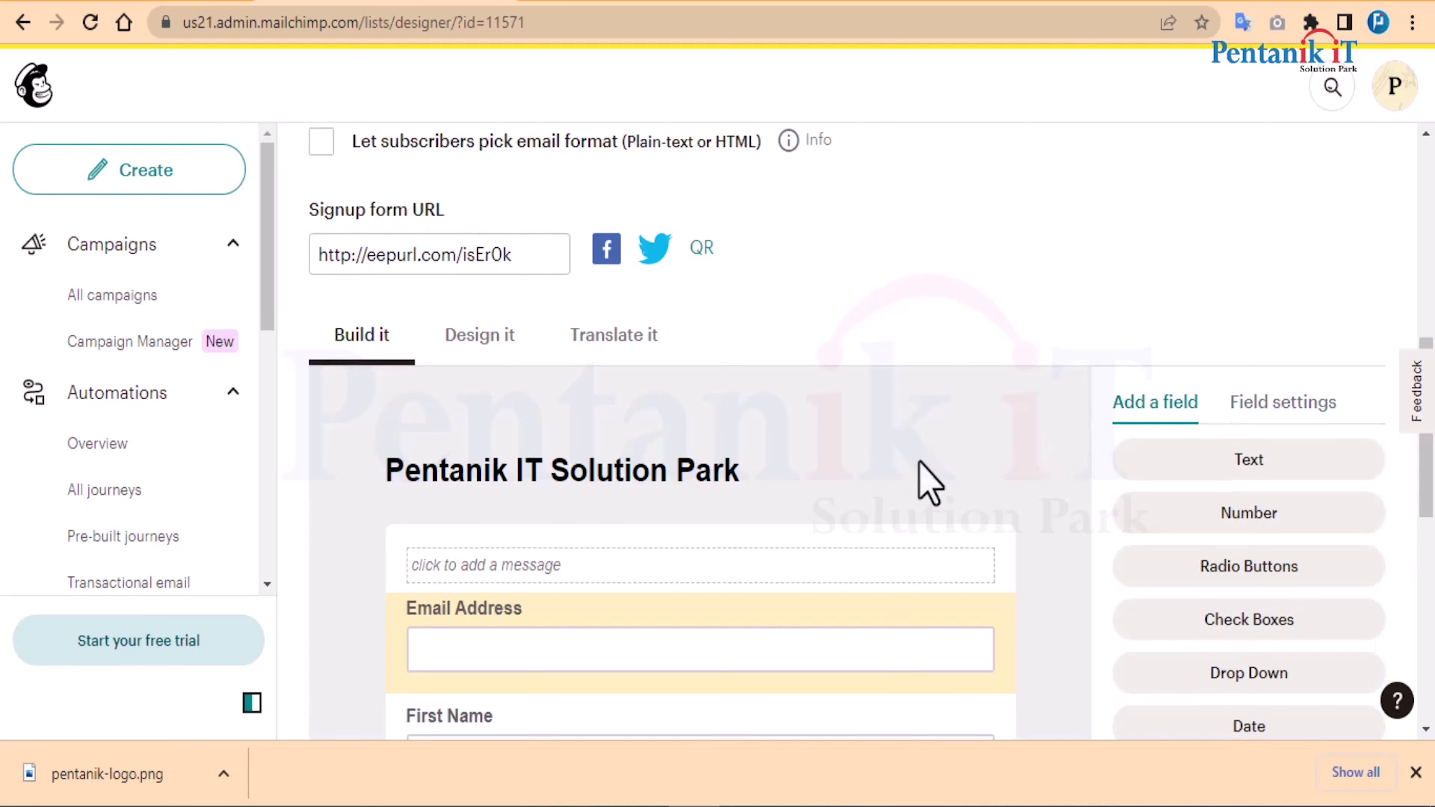
pyautogui.scroll(-4, 678, 492)
pyautogui.scroll(-2, 538, 516)
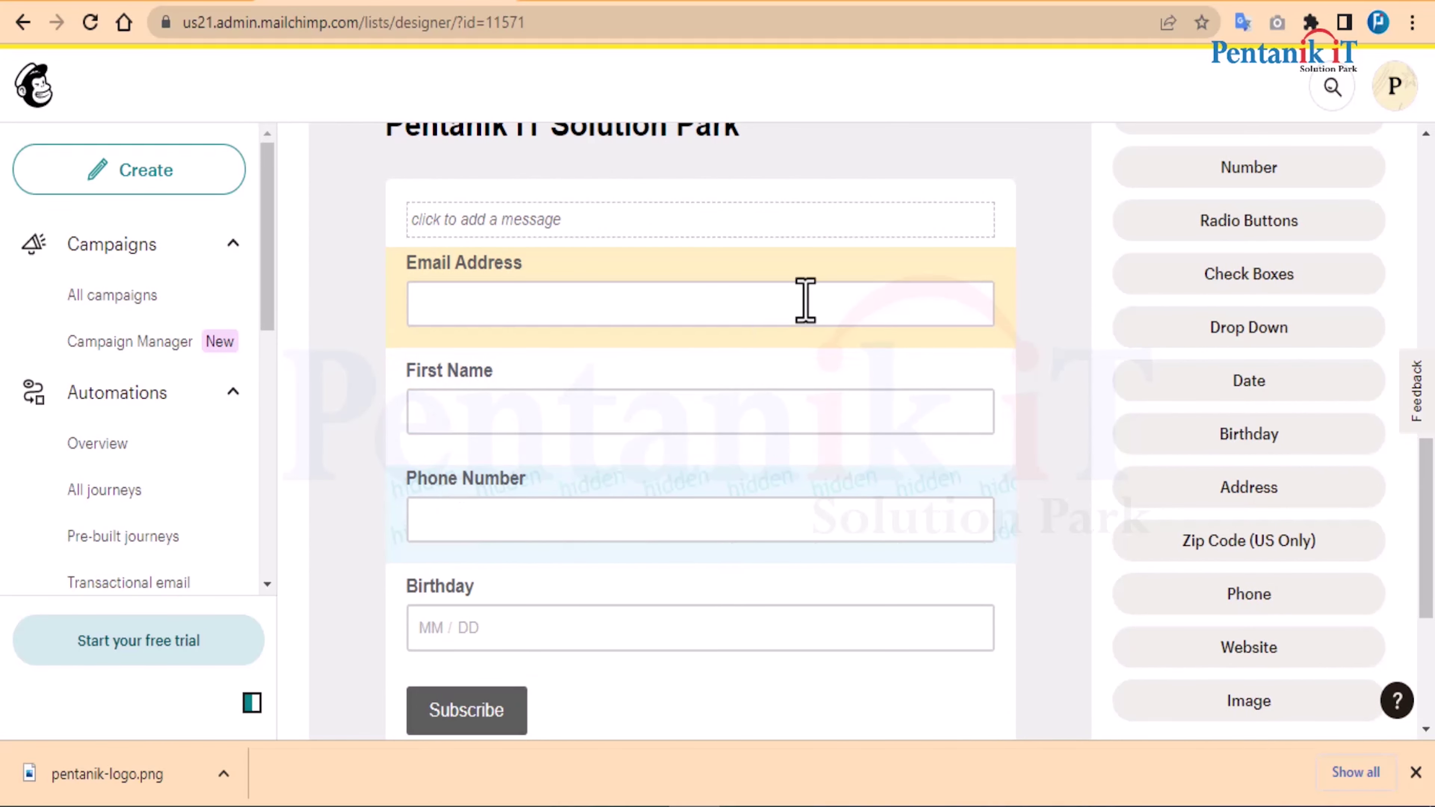
# - Review the whole signup form, from its URL and title through the remaining fields to the Subscribe button, along with the available field types
pyautogui.scroll(3, 1246, 433)
pyautogui.scroll(-5, 1211, 426)
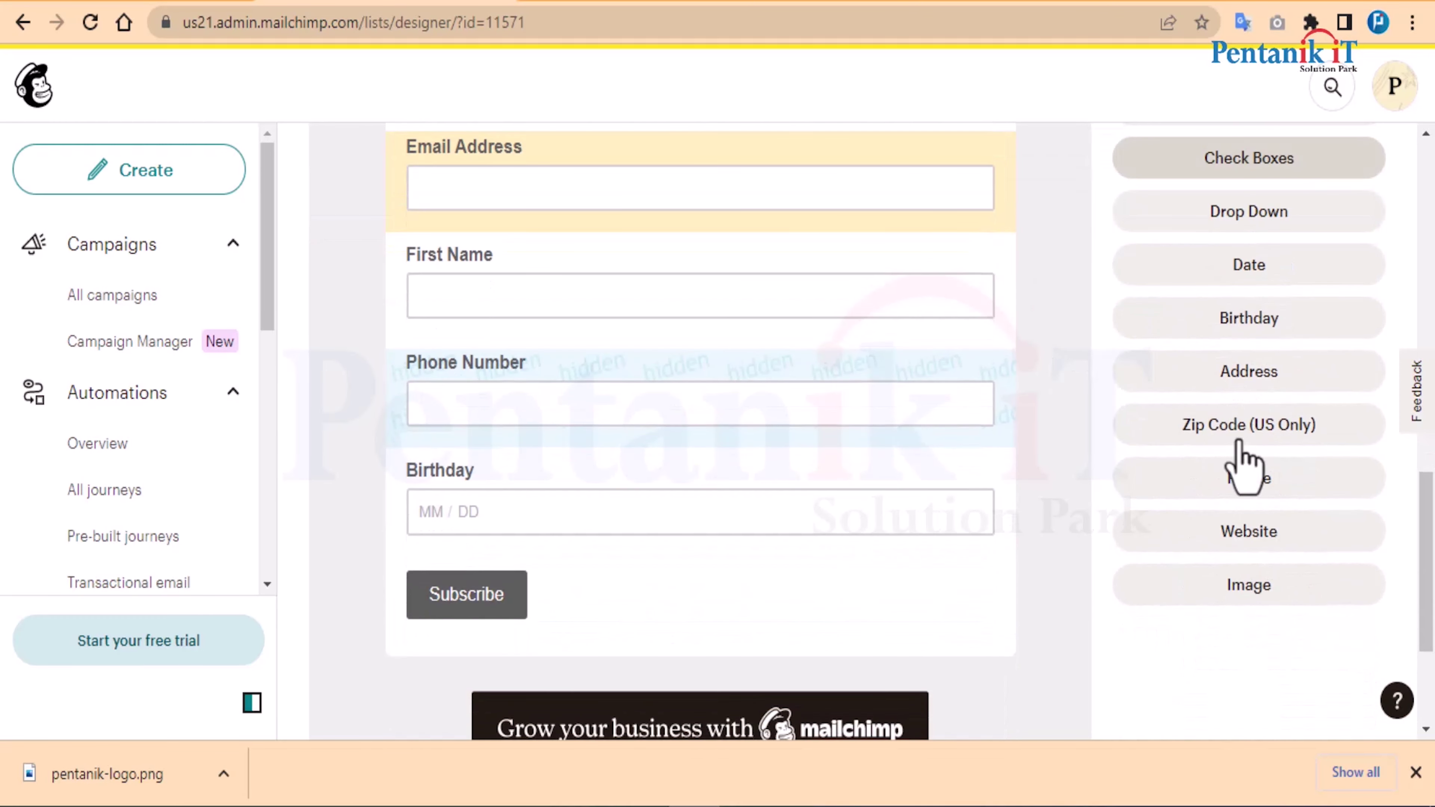
pyautogui.click(1246, 588)
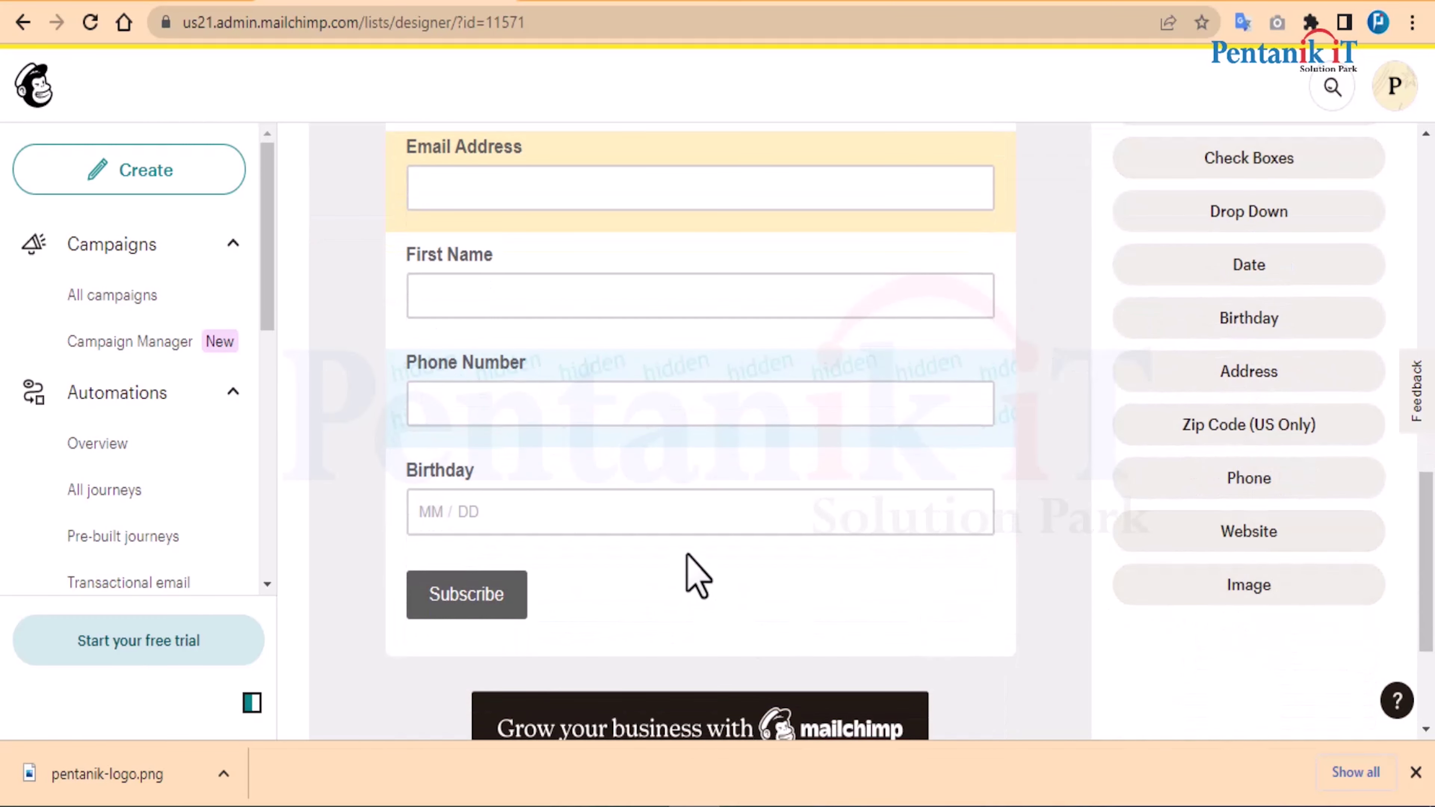
pyautogui.scroll(8, 712, 542)
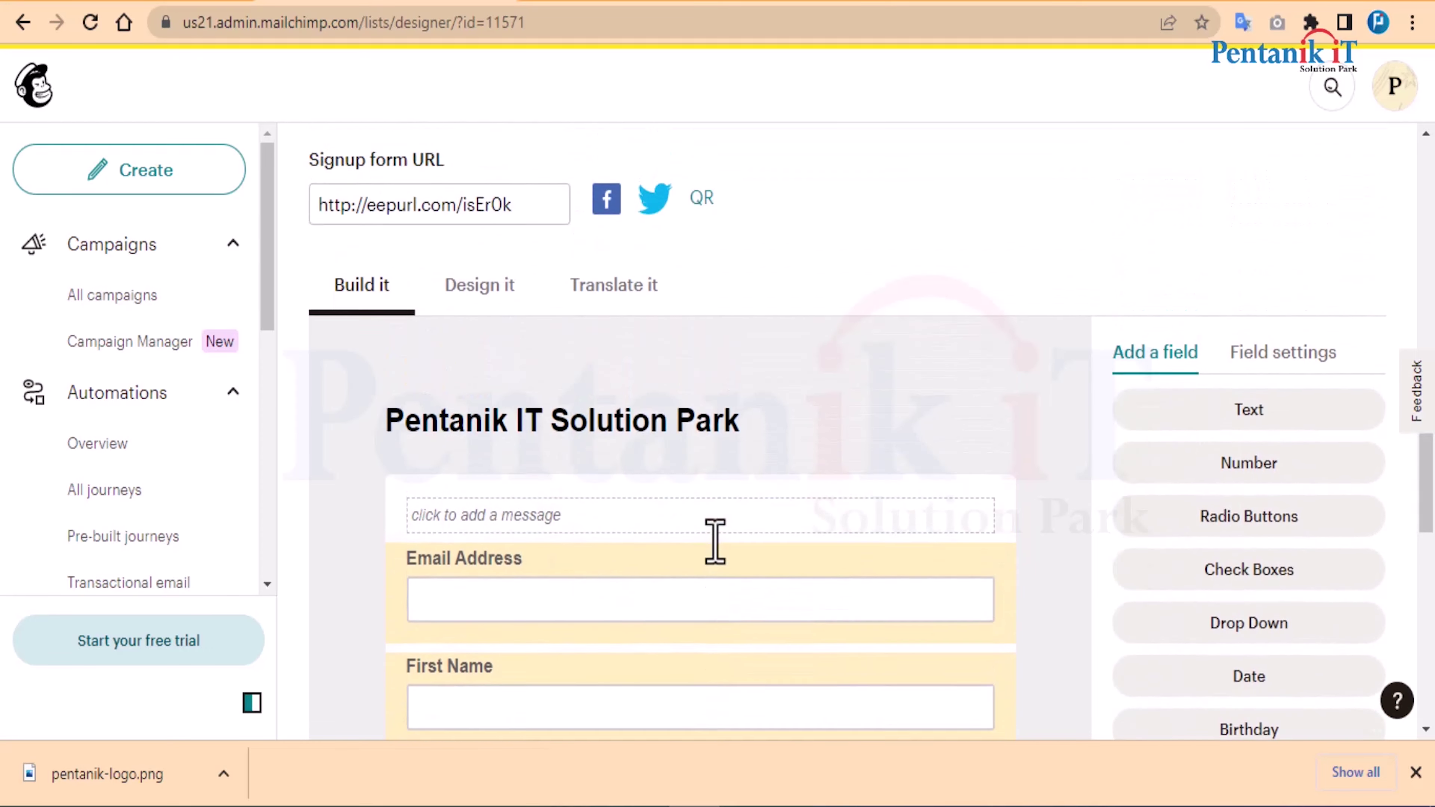
pyautogui.scroll(2, 715, 541)
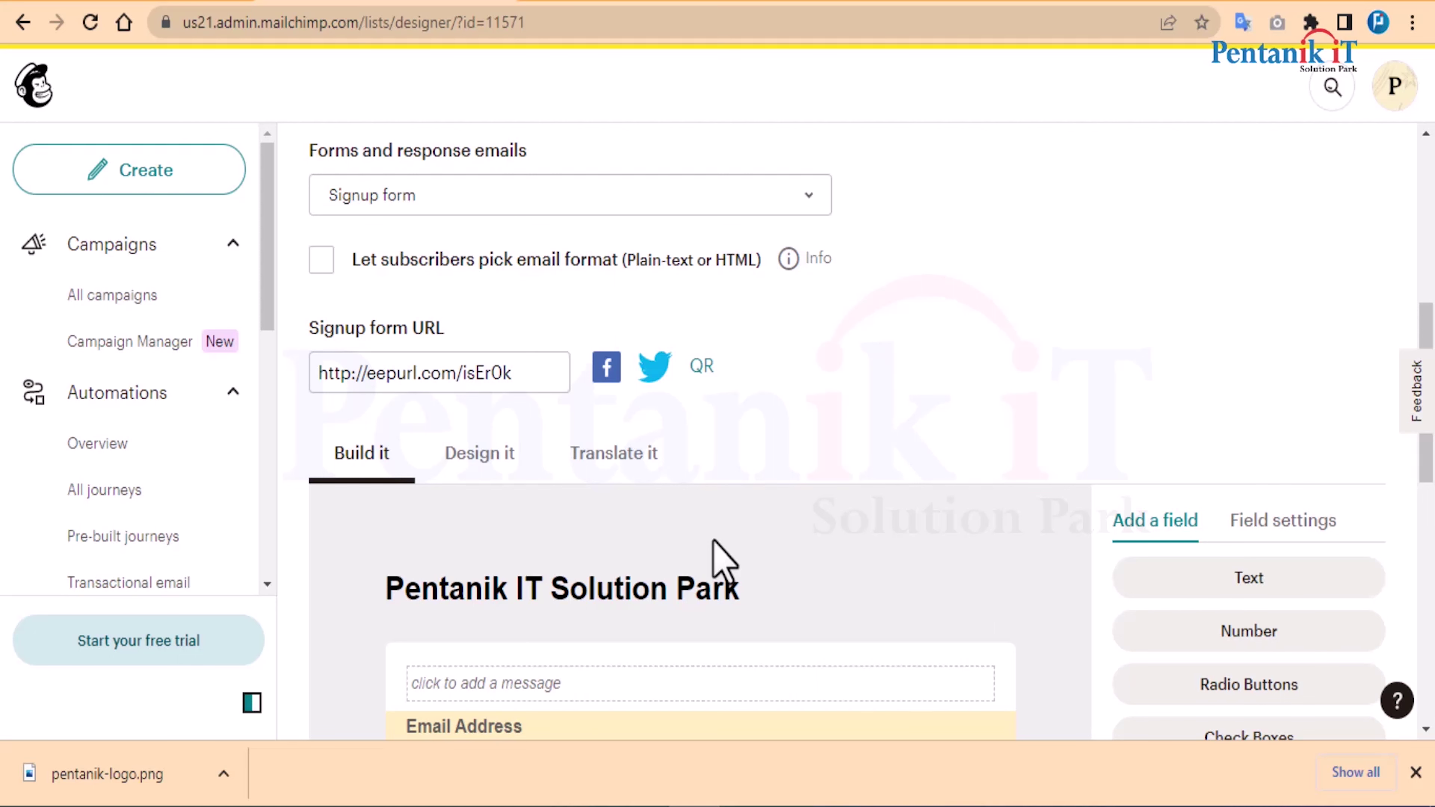
pyautogui.scroll(-12, 746, 492)
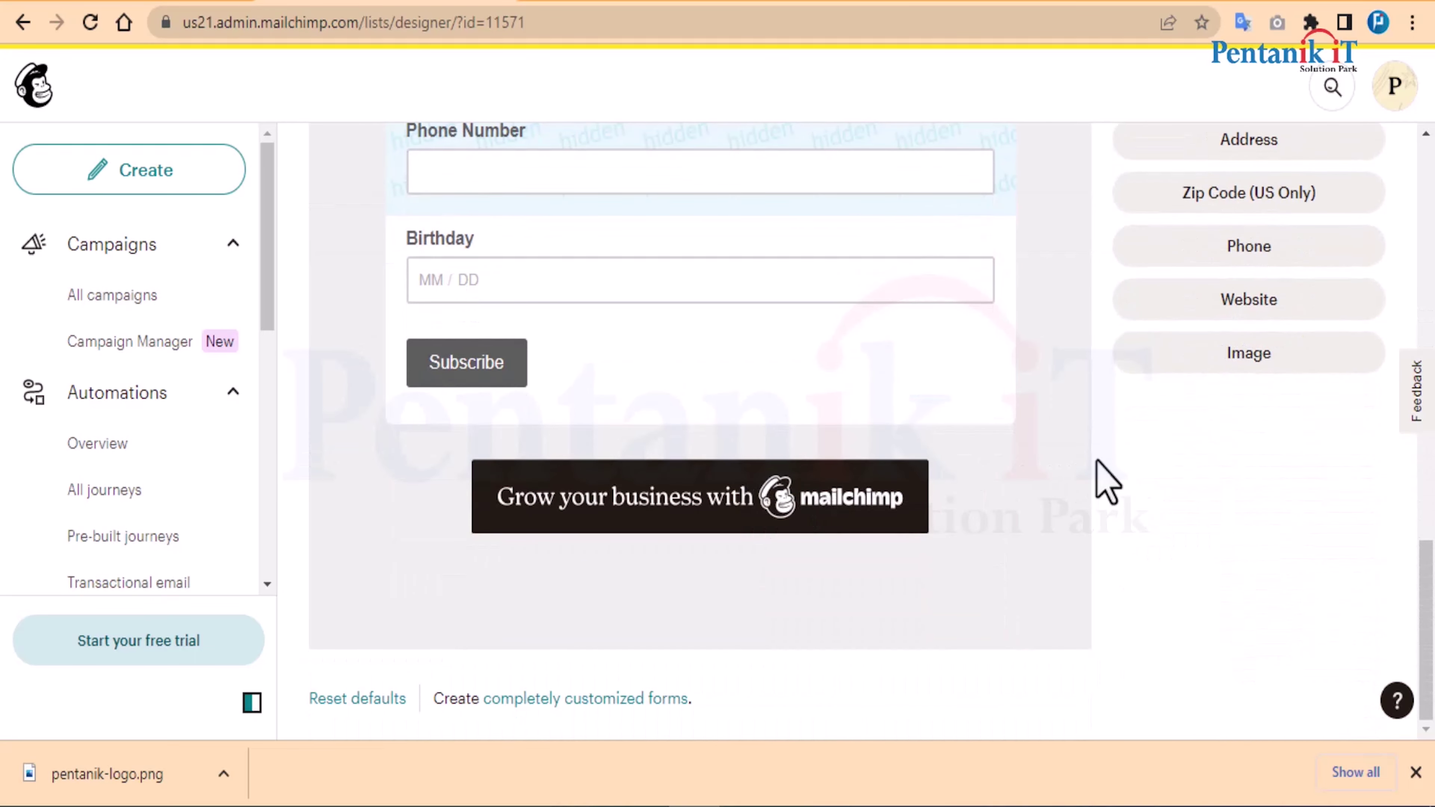
pyautogui.scroll(8, 1076, 500)
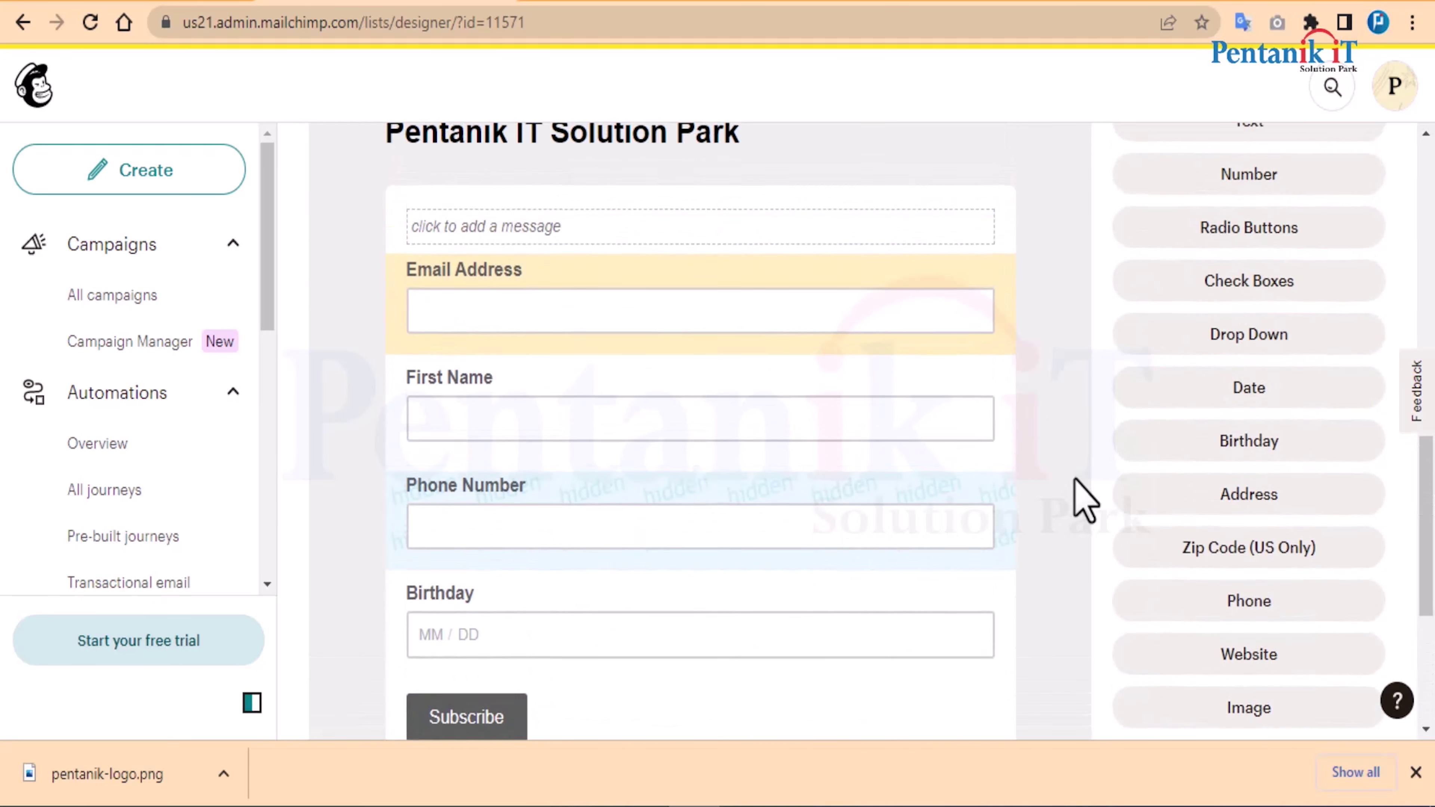
pyautogui.scroll(2, 1086, 500)
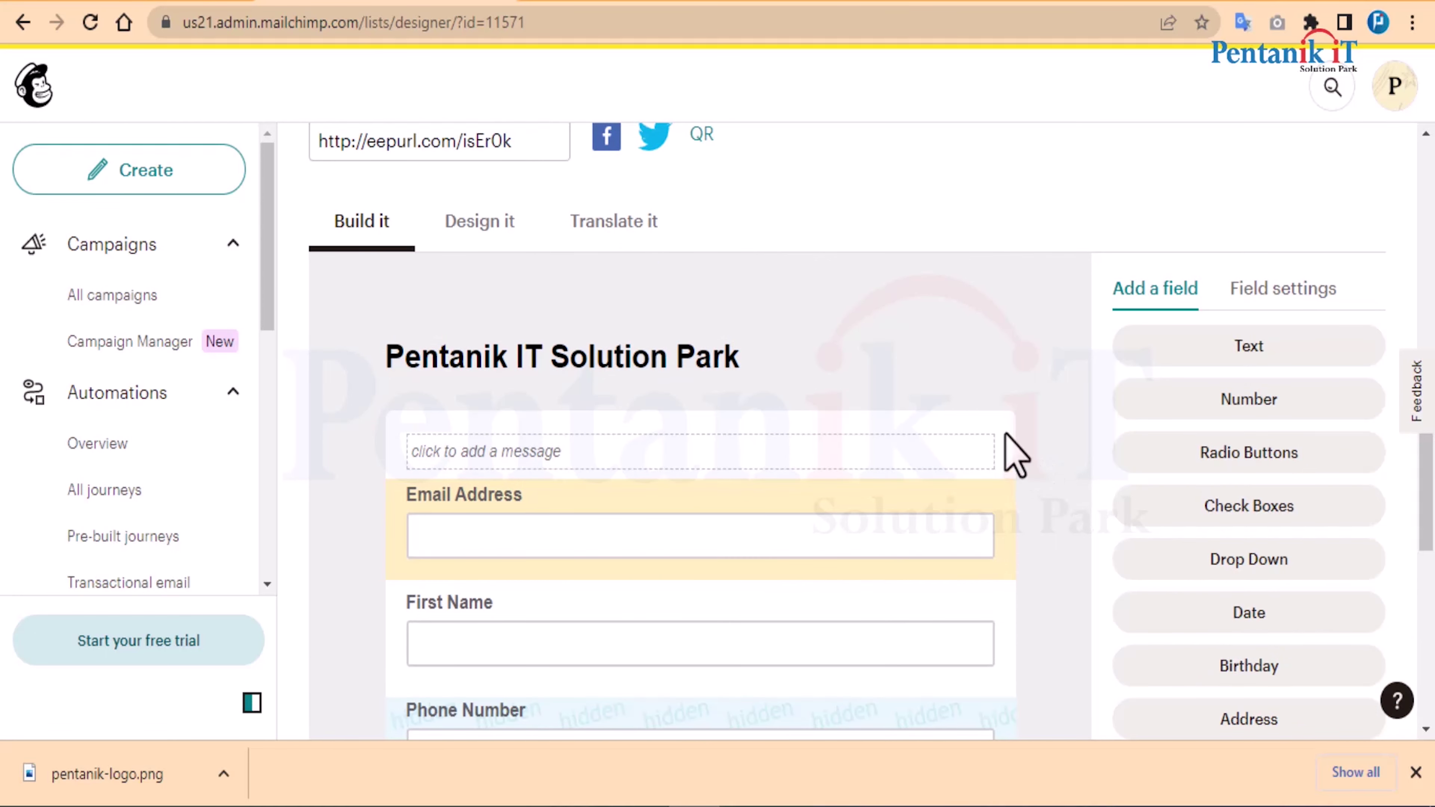
pyautogui.scroll(-4, 672, 442)
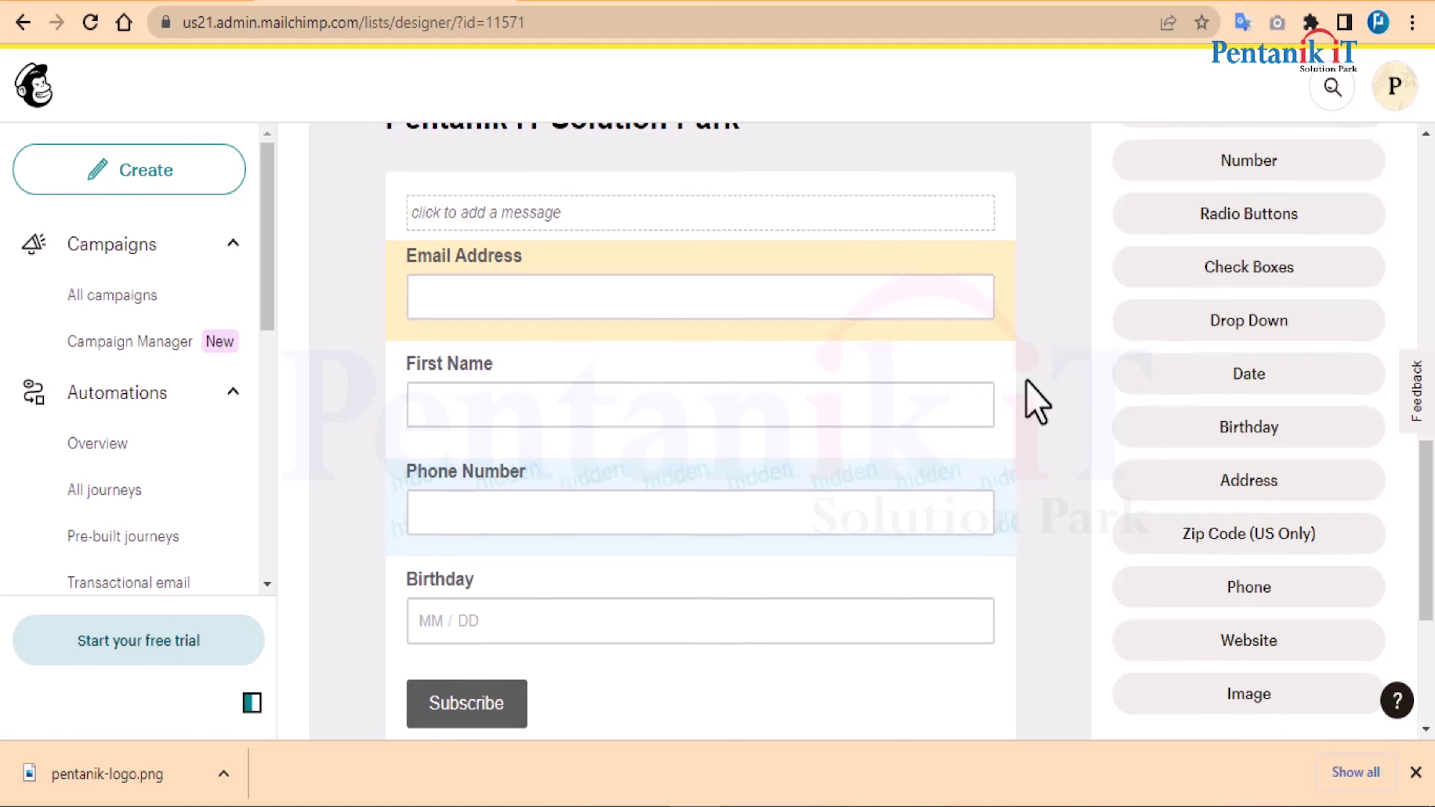
pyautogui.scroll(-5, 1038, 403)
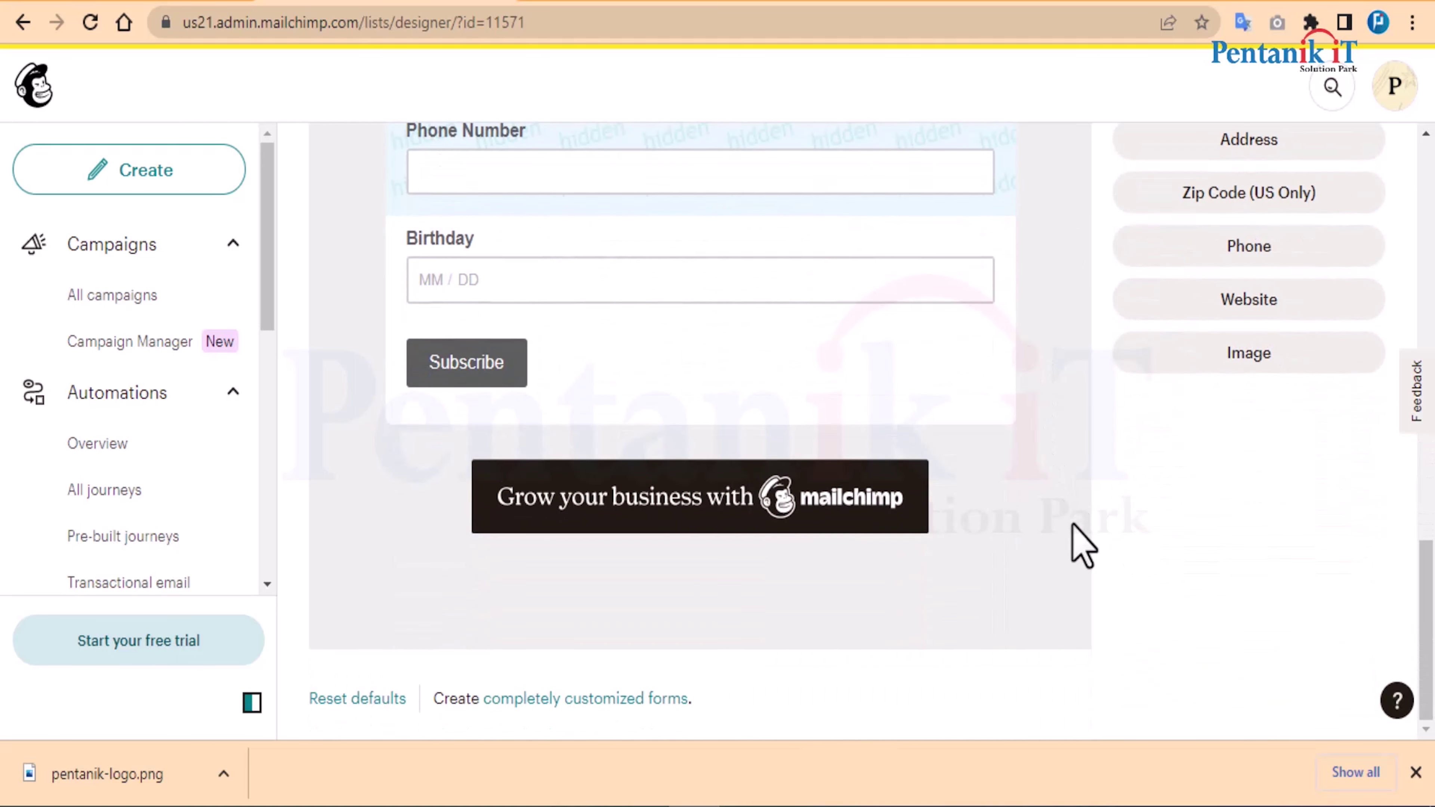
pyautogui.scroll(2, 1079, 546)
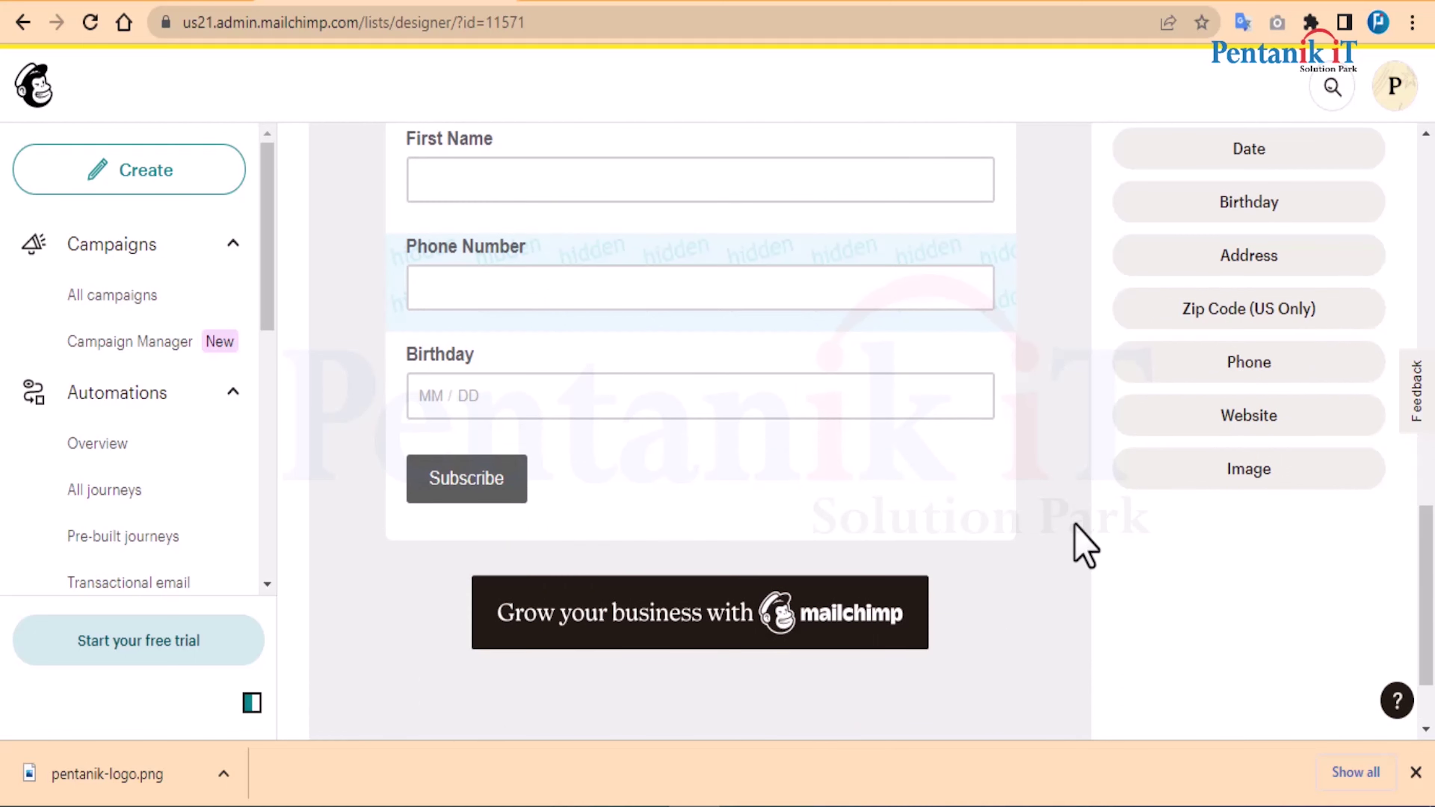